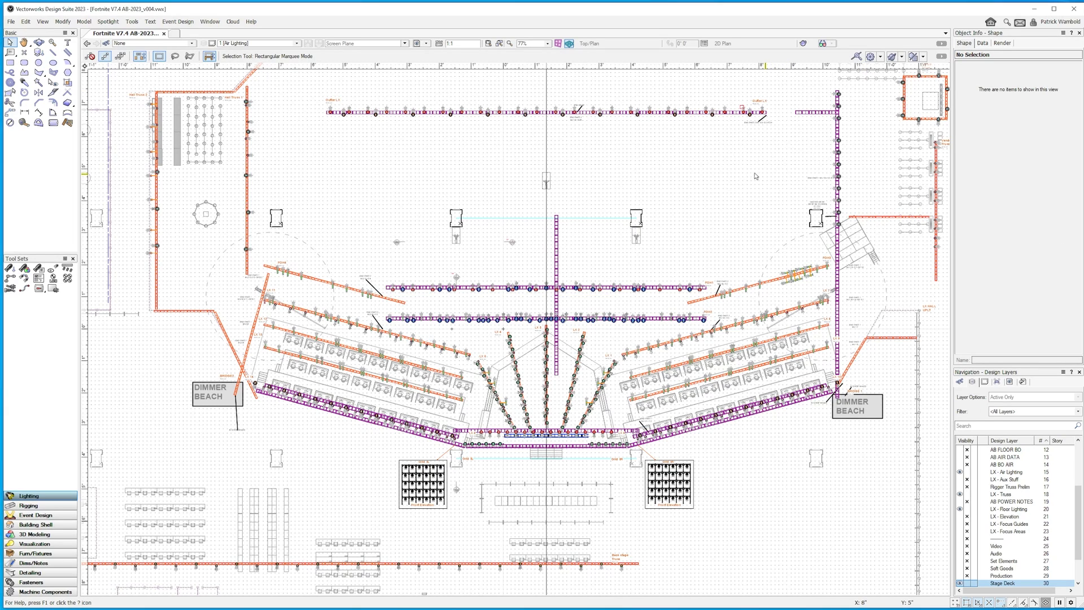
Step: Look over the lighting plot from the stage trusses to the fixture key and fixture counts
mouse_move(724, 176)
middle_mouse_down()
mouse_move(580, 172)
mouse_move(706, 165)
middle_mouse_up()
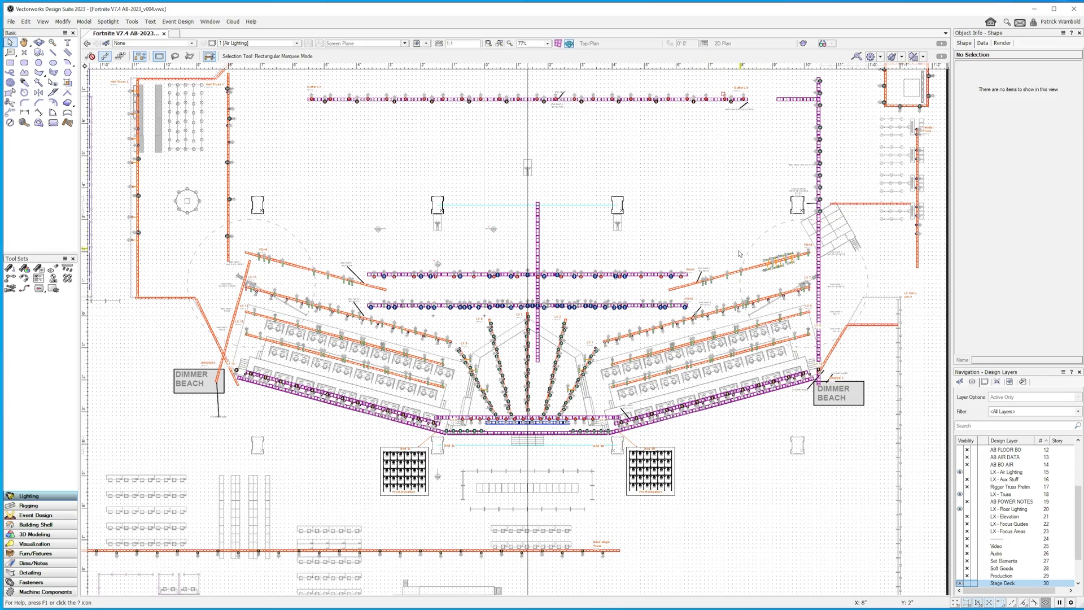
scroll(740, 253, "up", 2)
mouse_move(642, 219)
middle_mouse_down()
mouse_move(701, 213)
mouse_move(645, 175)
mouse_move(535, 228)
mouse_move(322, 404)
middle_mouse_up()
middle_click_drag(698, 269, 518, 359)
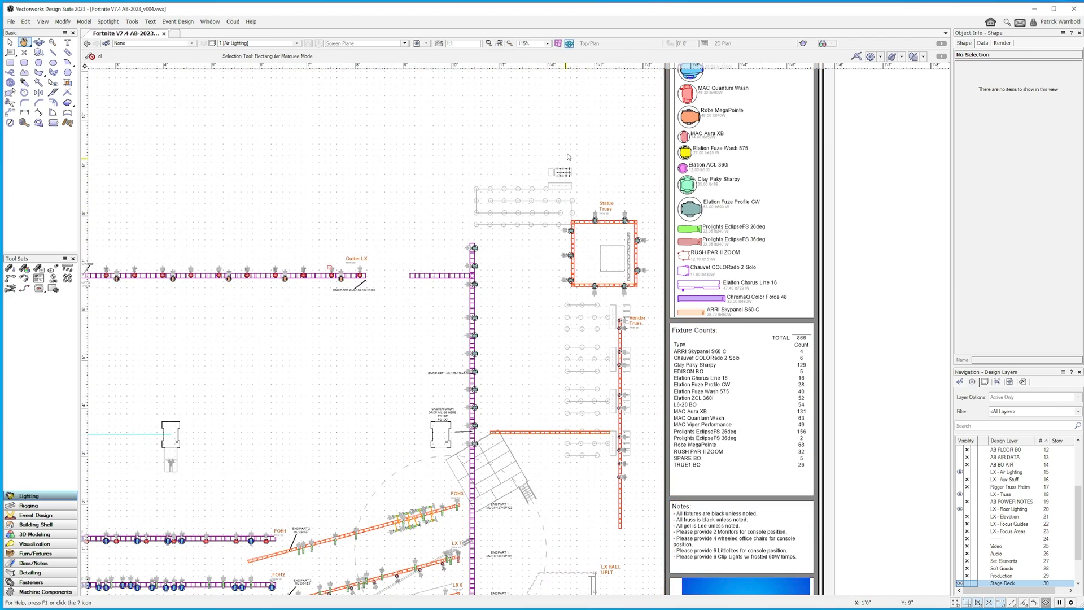
middle_click_drag(591, 133, 554, 250)
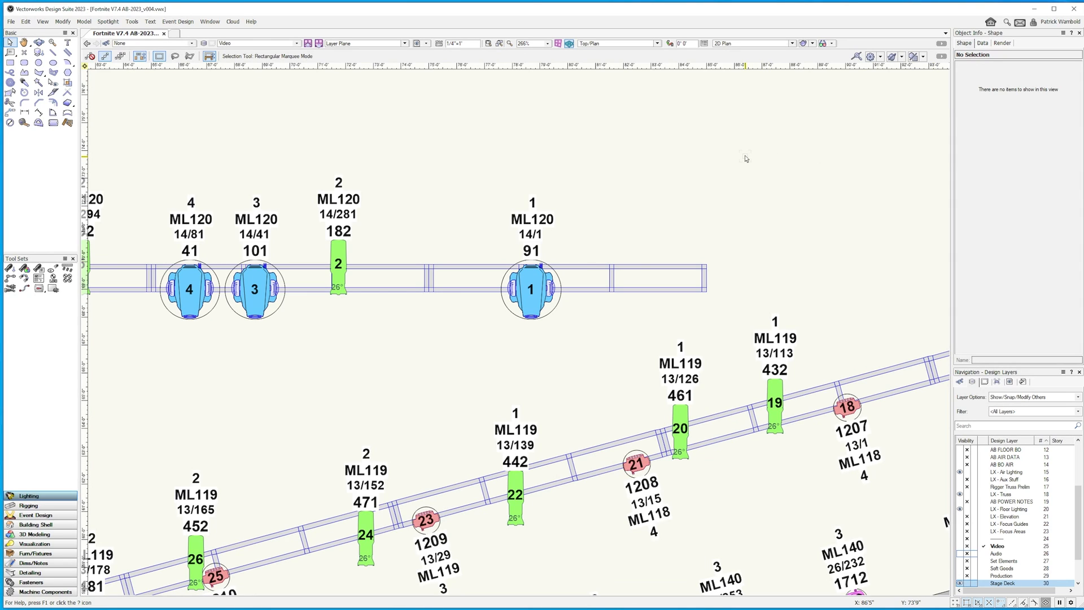
Step: Review the drawing's GDTF-Imports resources and the importable GDTF files in F:\FNCS-MVR\FNCS-Lighting\GDTF-CleanDownloads without importing any
key("ctrl+r")
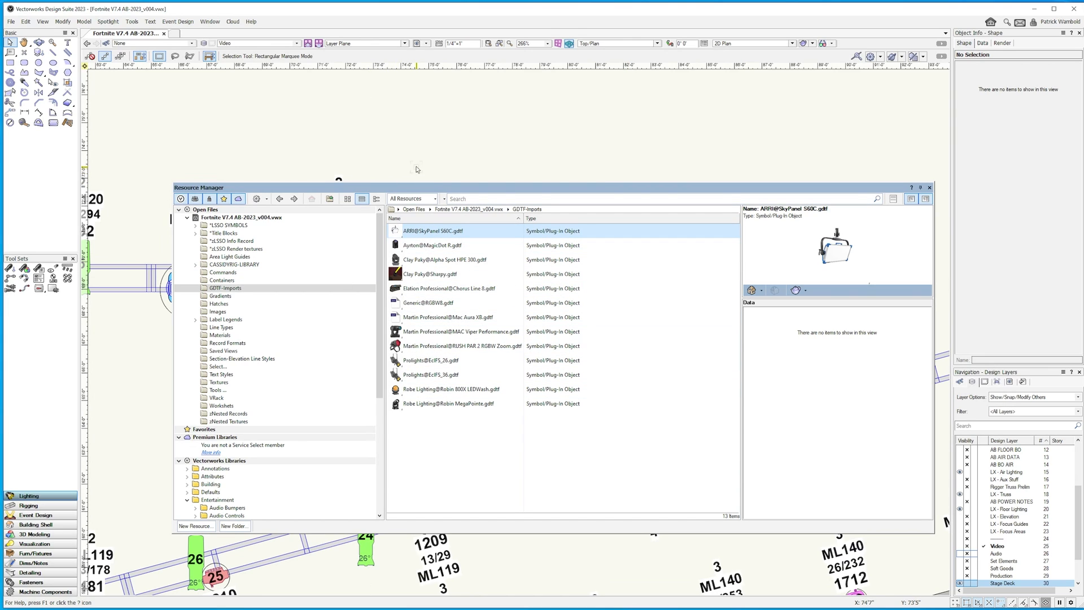
left_click_drag(433, 189, 436, 143)
left_click(10, 22)
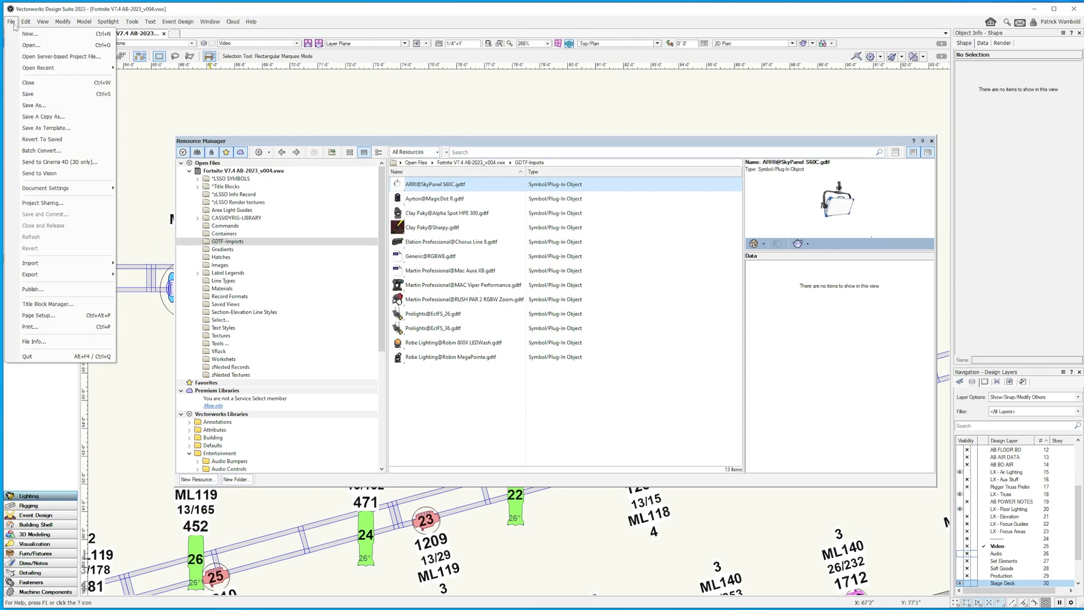
mouse_move(74, 263)
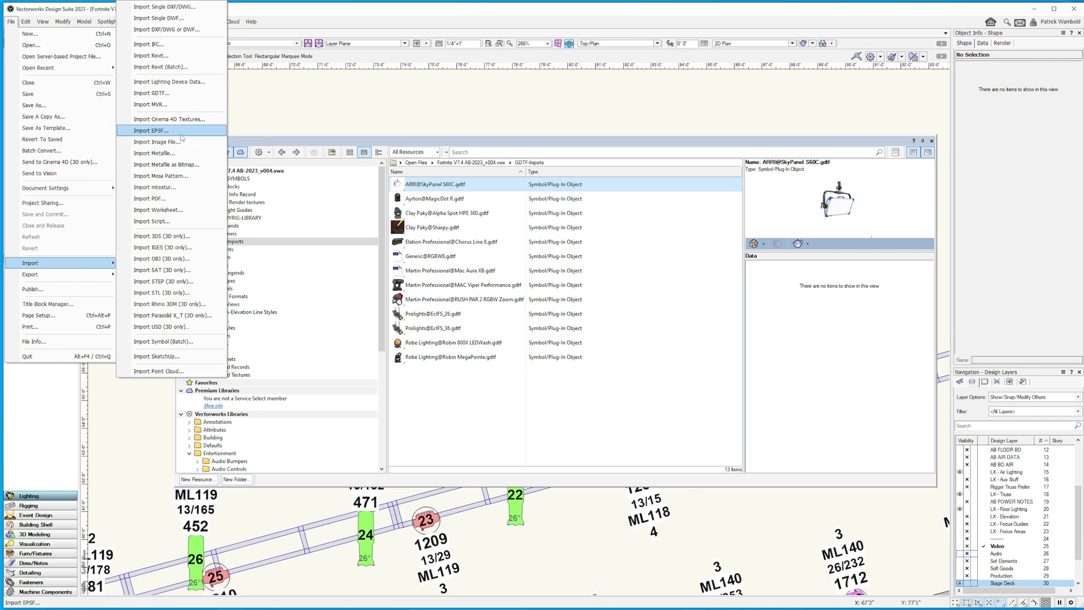
left_click(179, 96)
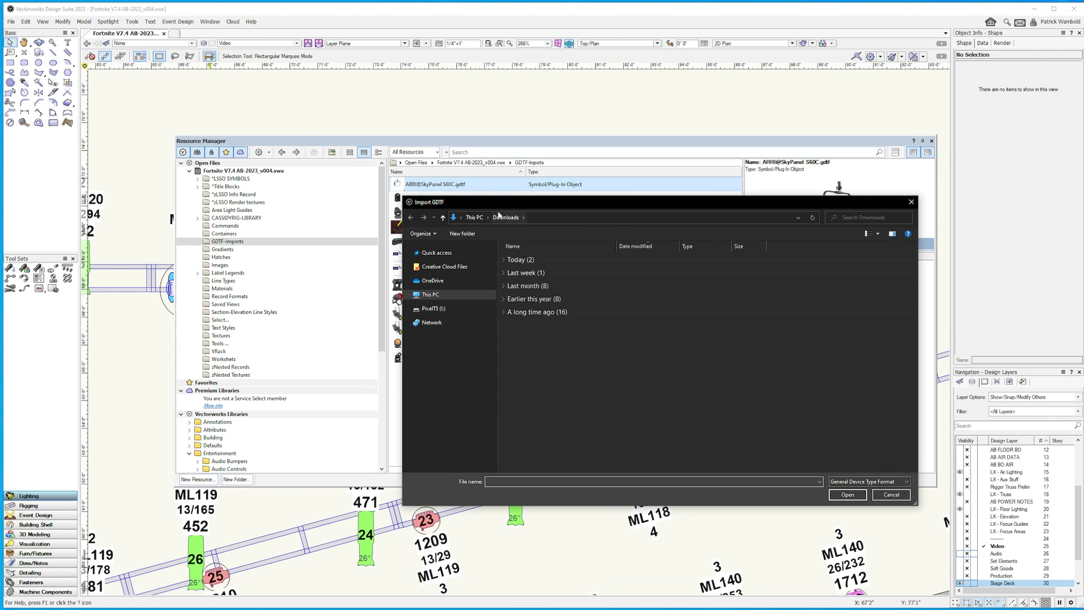
left_click(544, 218)
type("F:\\FNCS-MVR\\FNCS-Lighting\\GDTF-CleanDownloads")
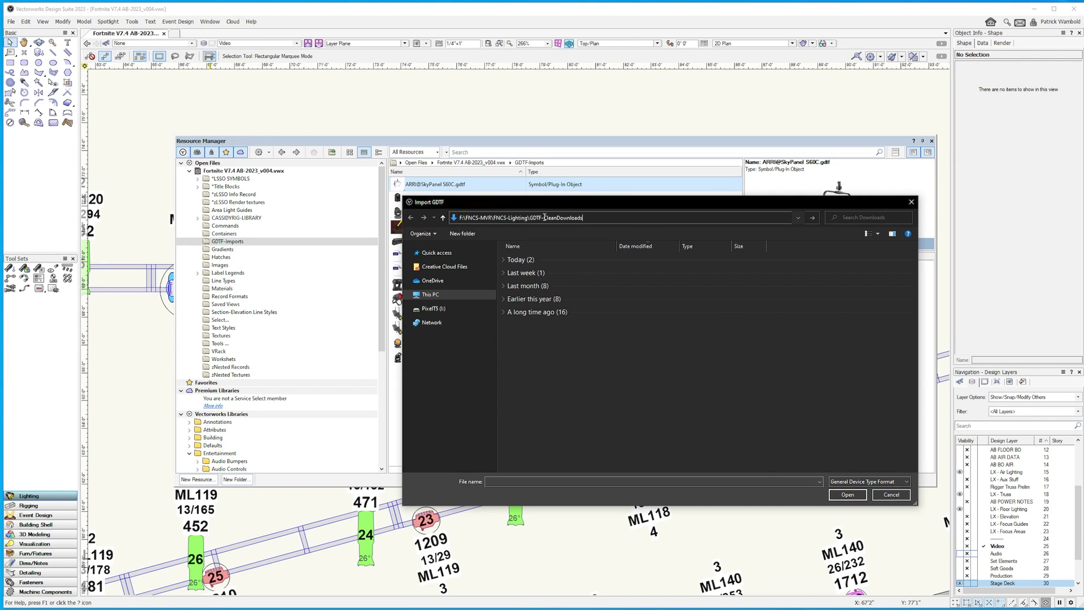
key("Return")
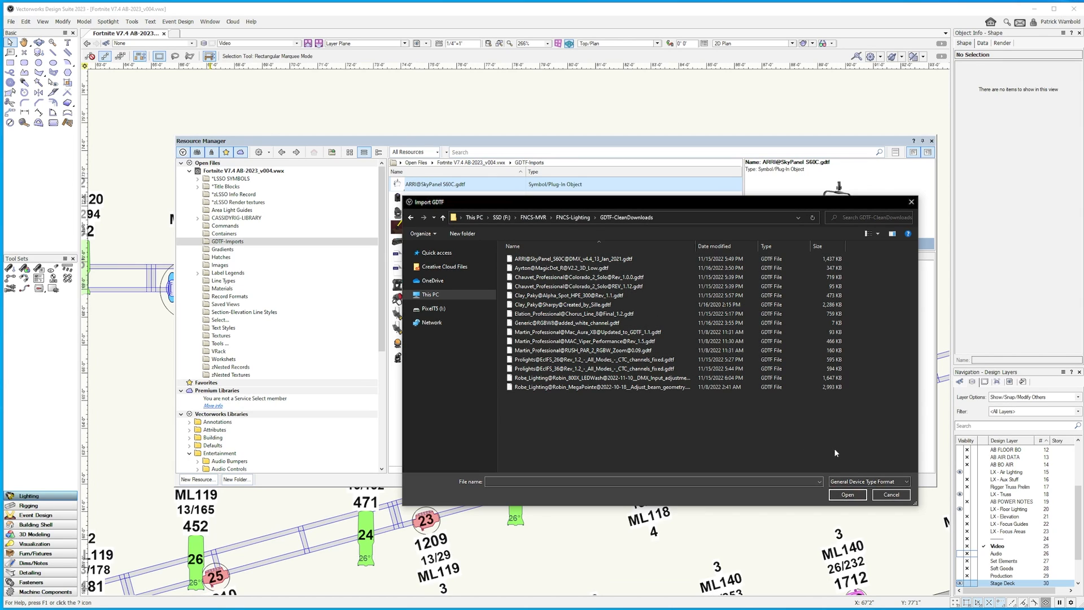
left_click(892, 495)
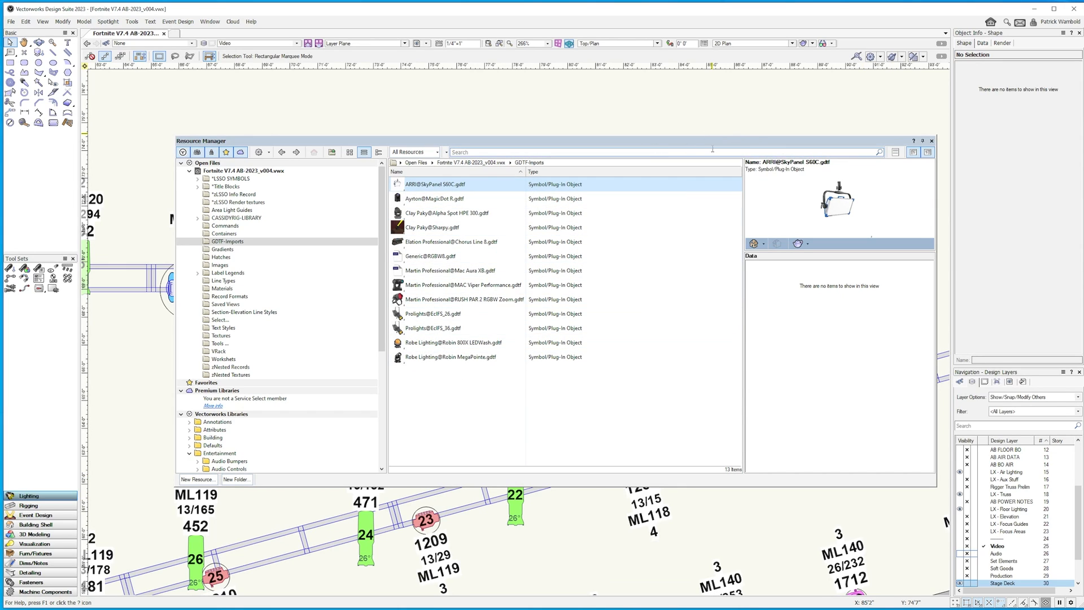
left_click(932, 140)
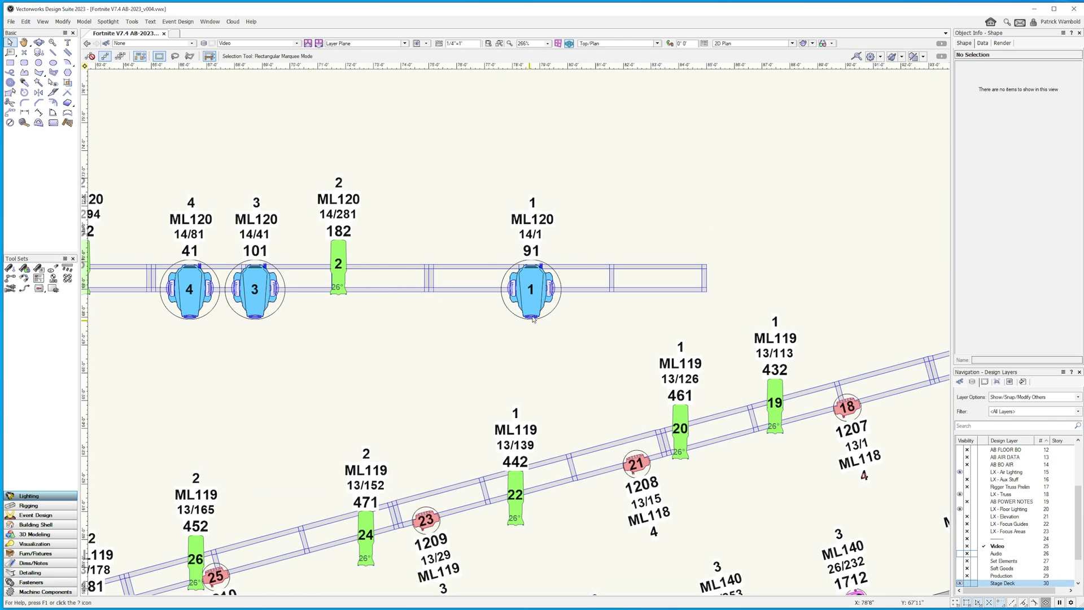
Step: Inspect the lighting device properties of moving light unit 1 on circuit ML120, and deselect it
scroll(531, 296, "up", 2)
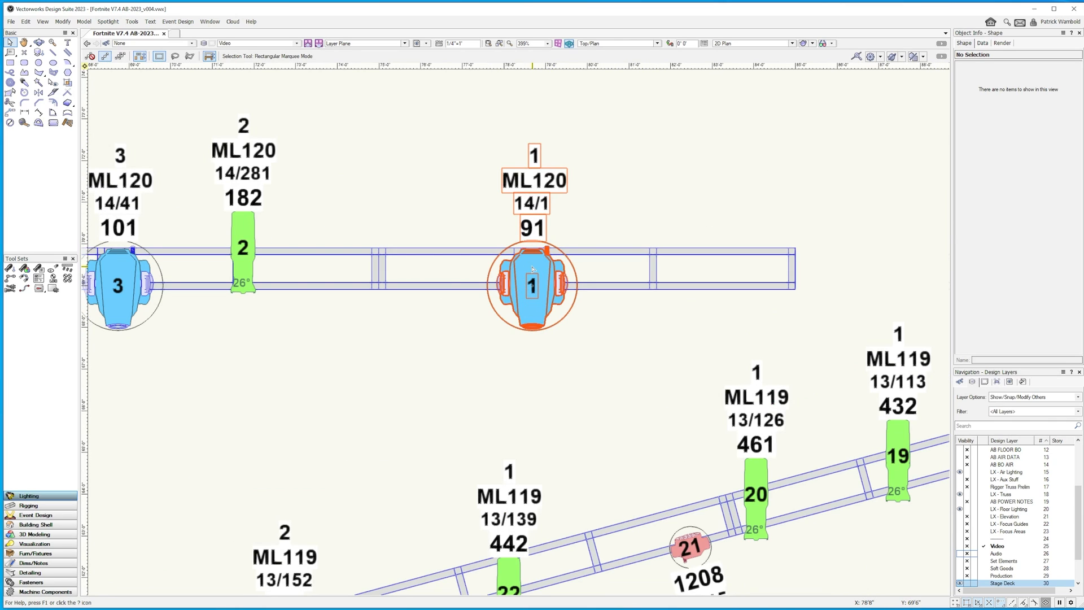
left_click(531, 296)
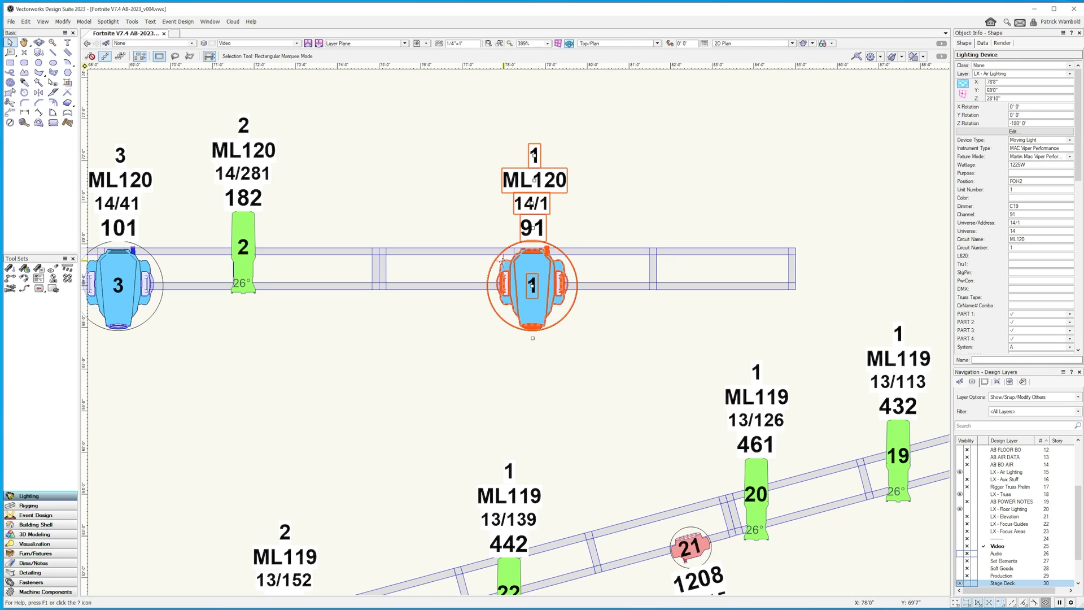
left_click(672, 192)
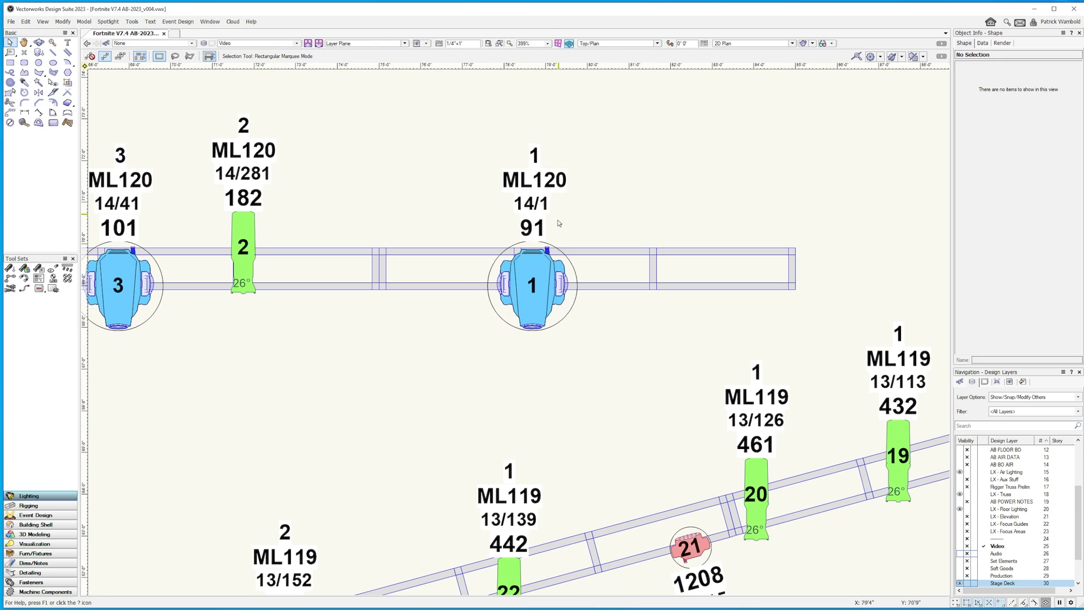
Step: Check the Martin Professional GDTF fixture modes for moving light unit 1, highlight the MAC Viper Performance Extended Mode, and leave without applying it
left_click(537, 257)
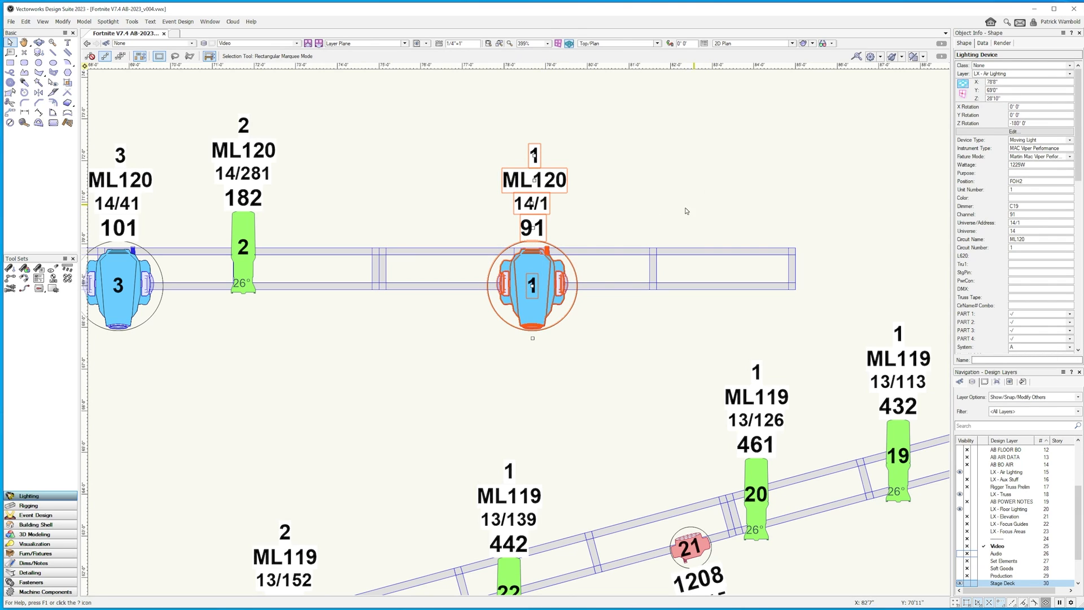
left_click_drag(1075, 111, 1082, 207)
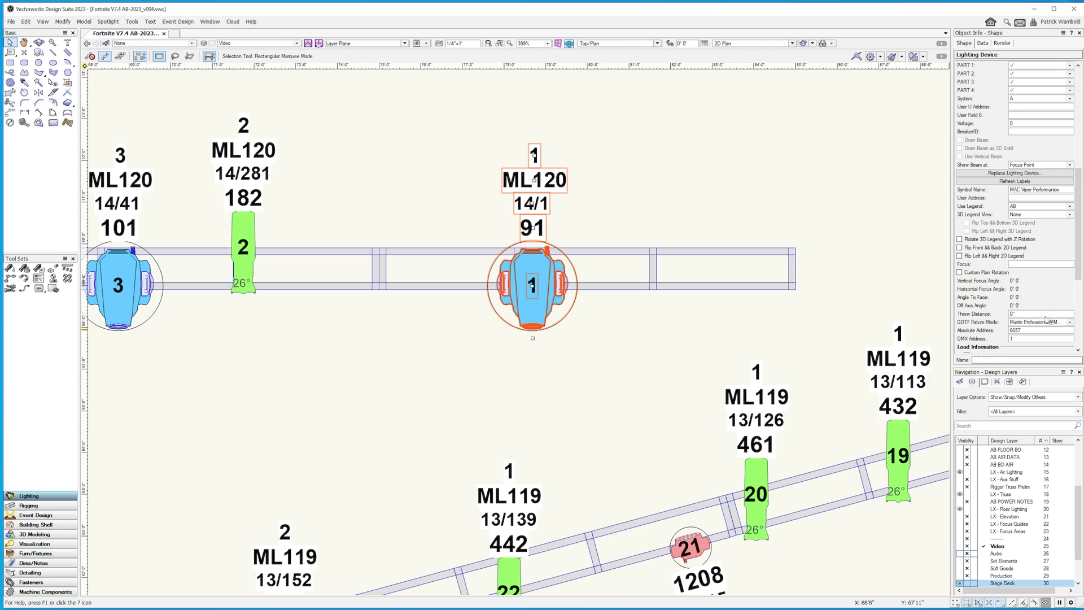
left_click(1070, 326)
left_click(1070, 327)
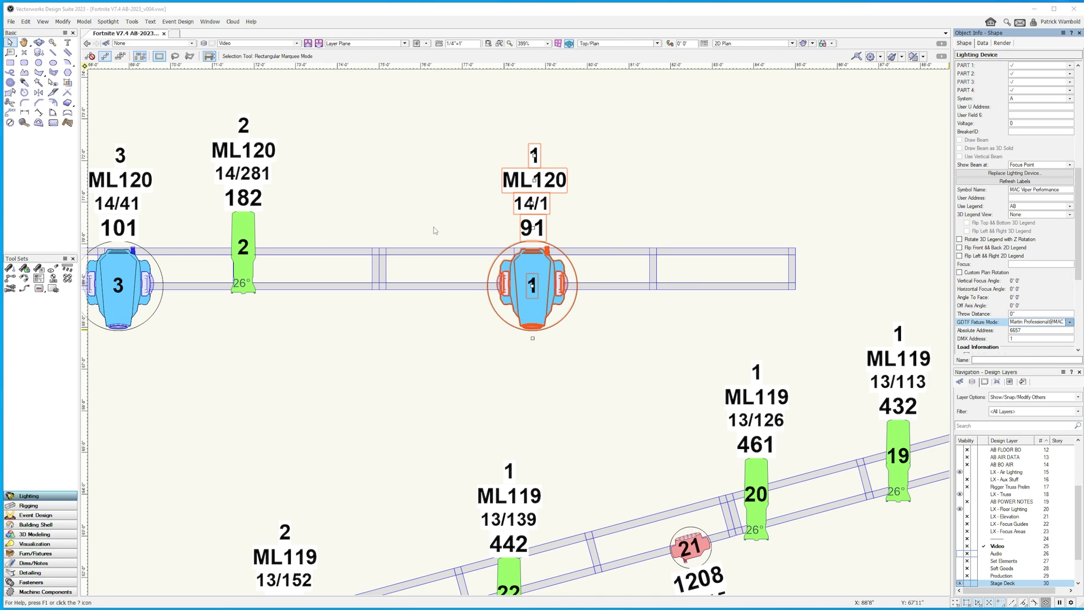
key("Delete")
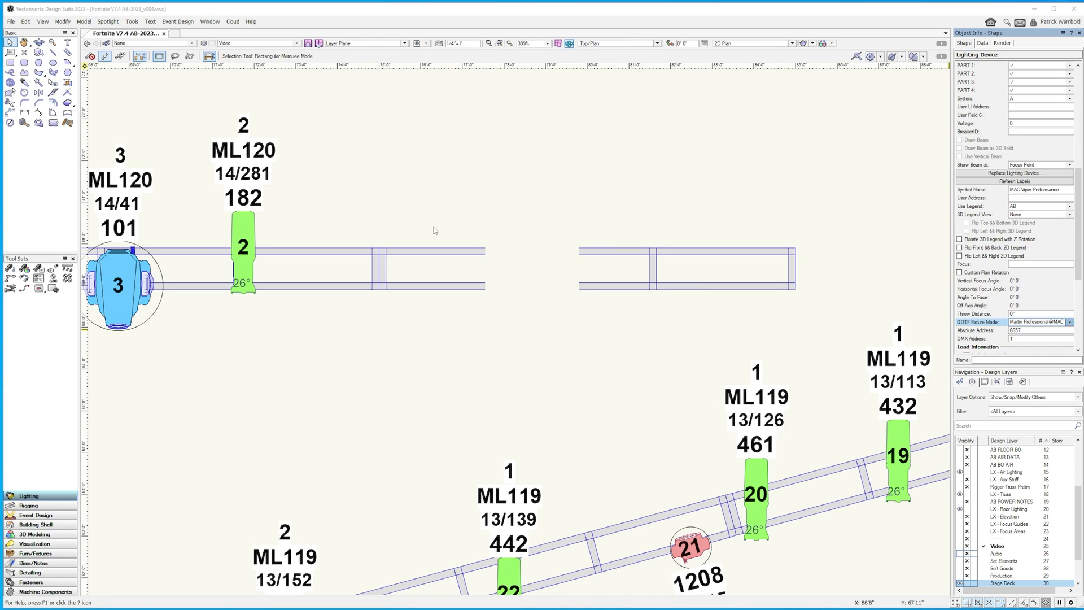
left_click(369, 183)
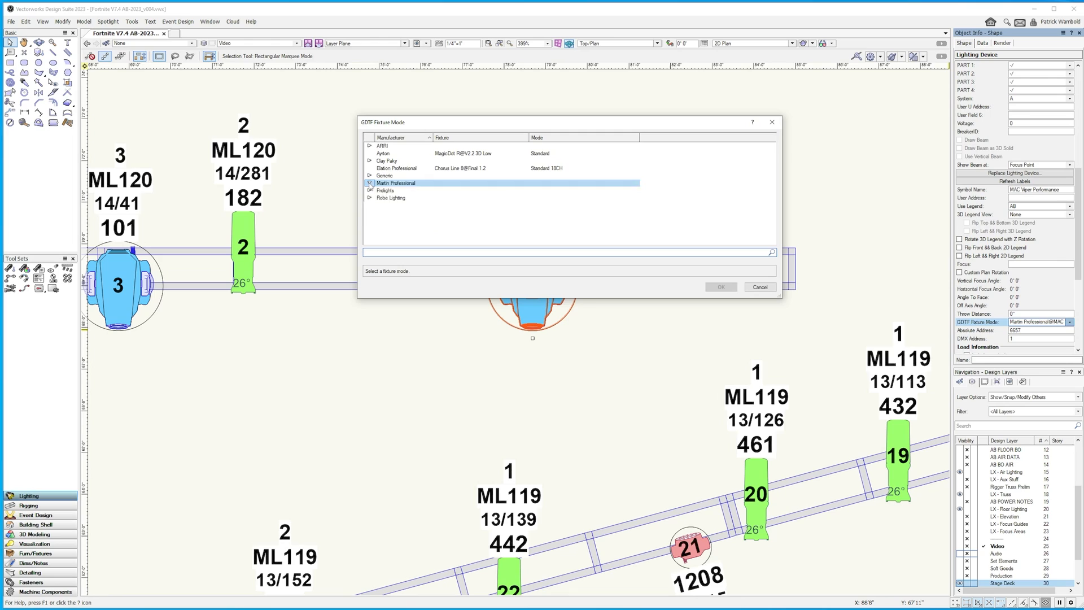
left_click(462, 205)
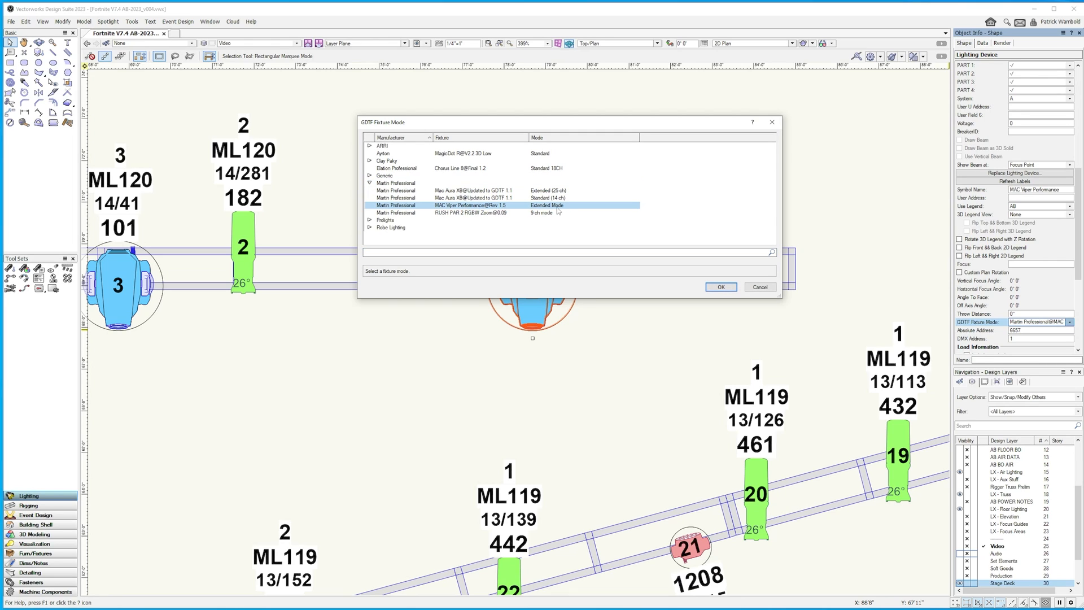
left_click(769, 287)
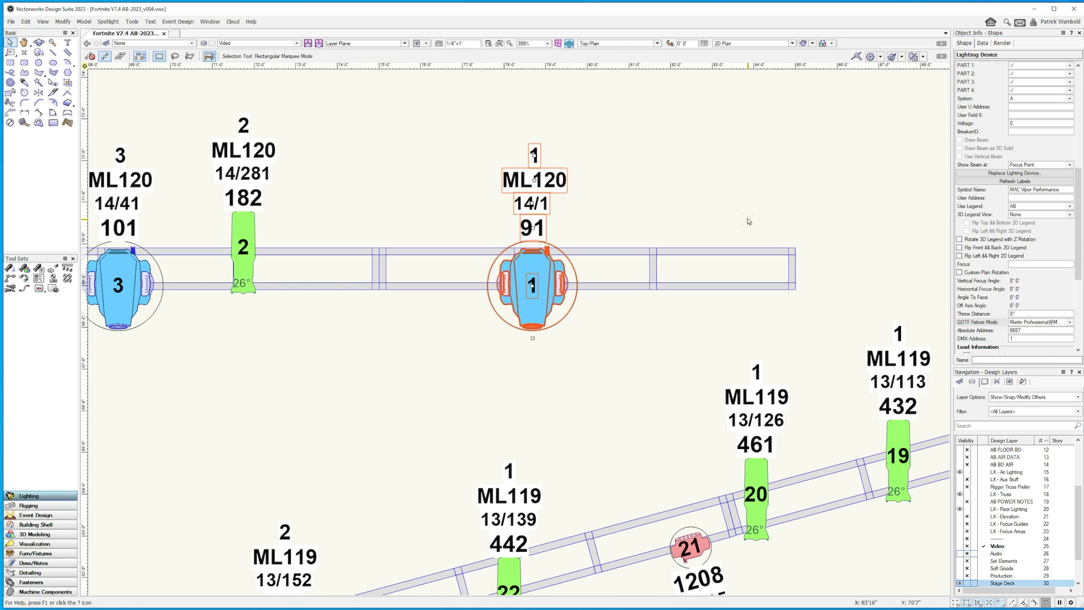
left_click(674, 194)
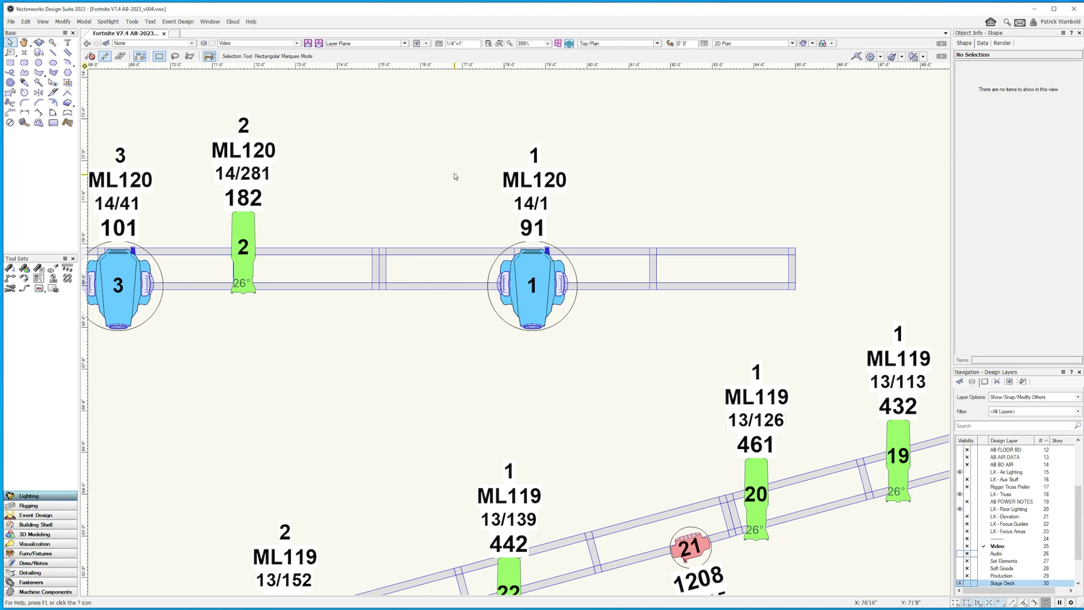
Step: Select all lighting devices sharing unit 1's instrument type, review their common GDTF fixture mode, and clear the selection
left_click(533, 259)
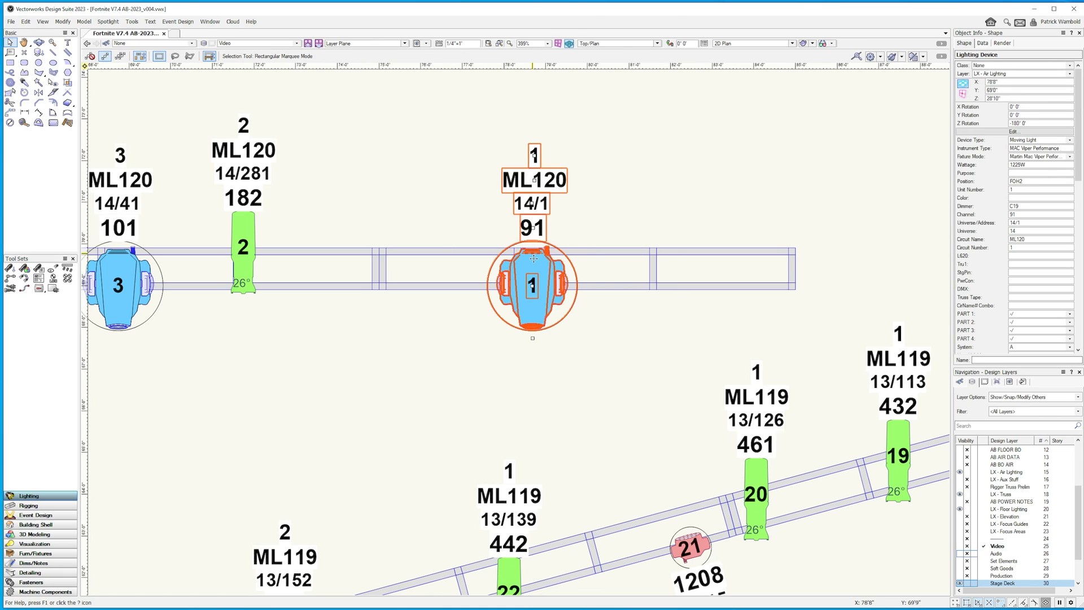
right_click(534, 260)
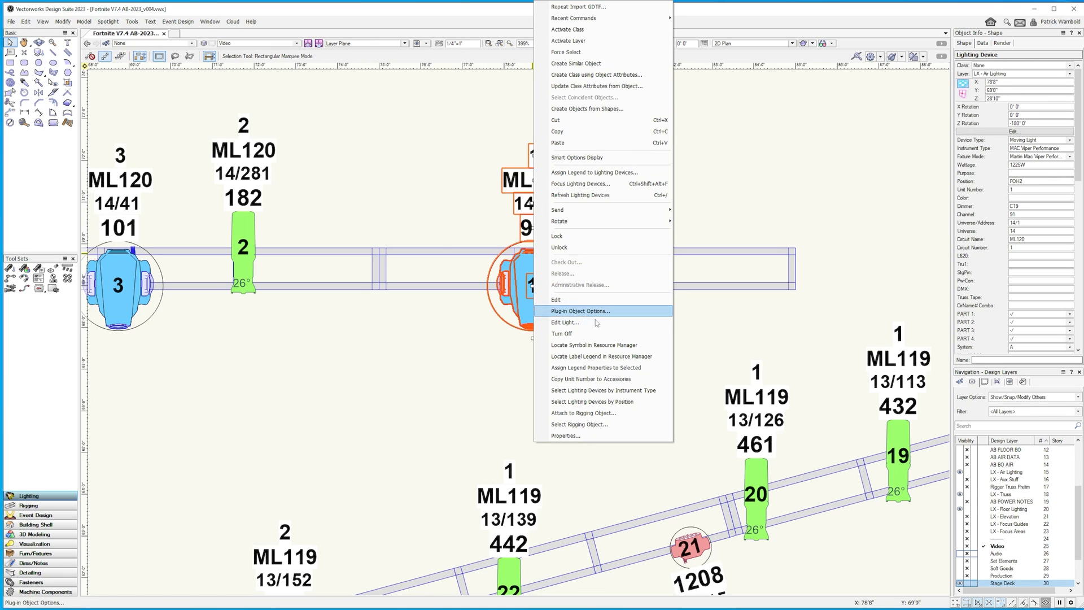
left_click(649, 392)
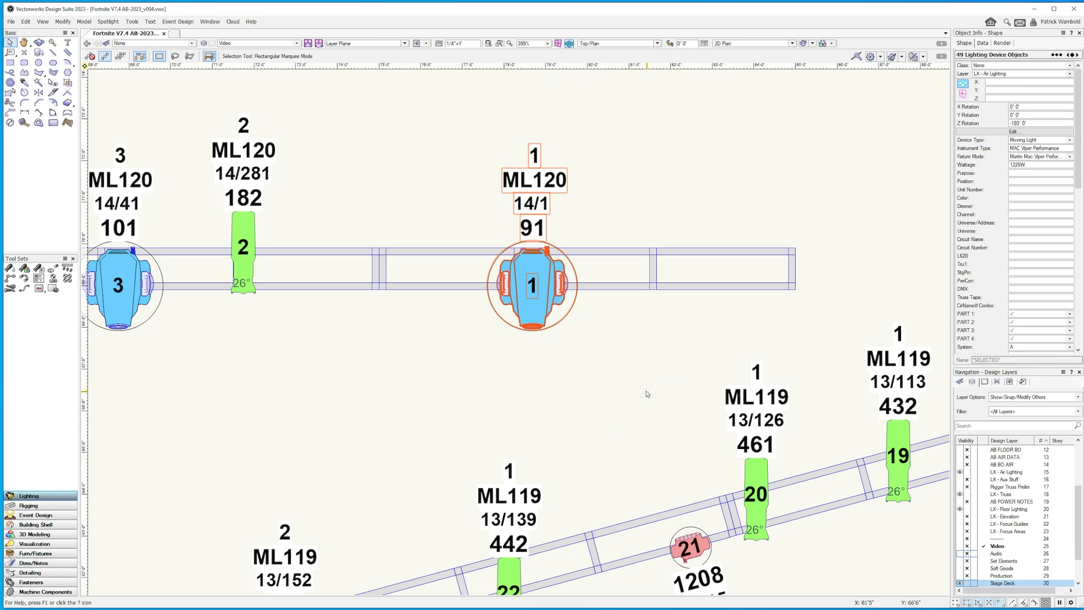
scroll(466, 370, "down", 5)
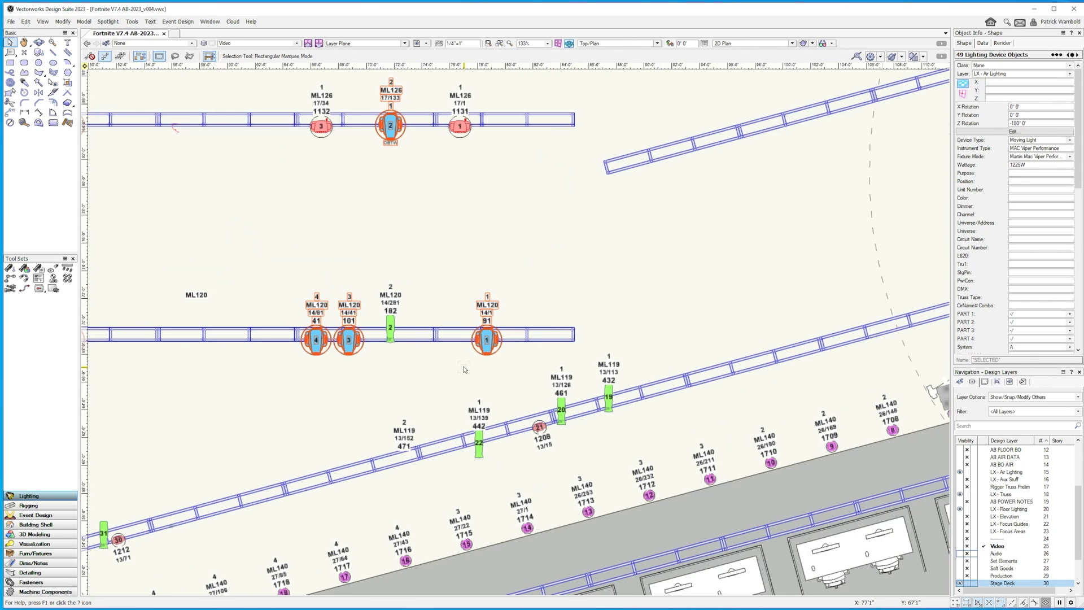
left_click_drag(1078, 145, 1078, 271)
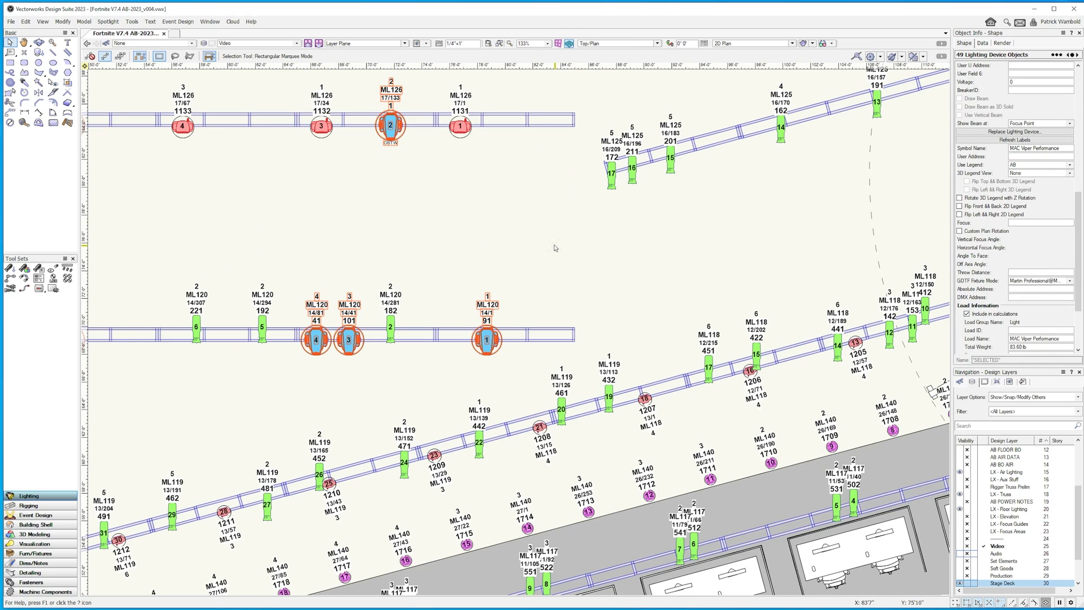
left_click(589, 295)
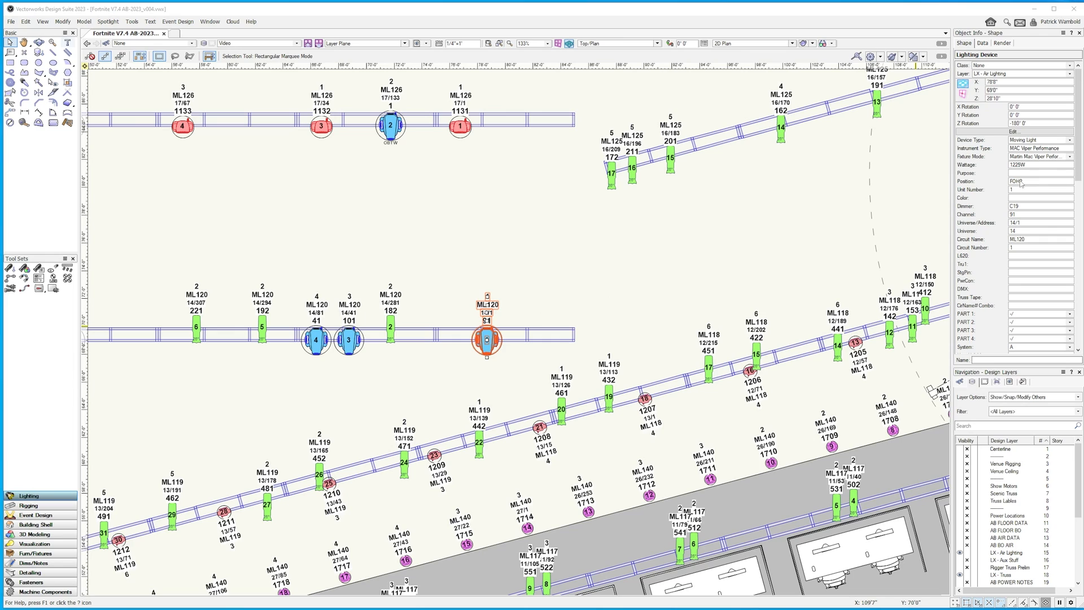
Step: Examine the GDTF fixture mode and DMX address of moving light unit 1, plus the design layer visibility
left_click_drag(1079, 151, 1081, 243)
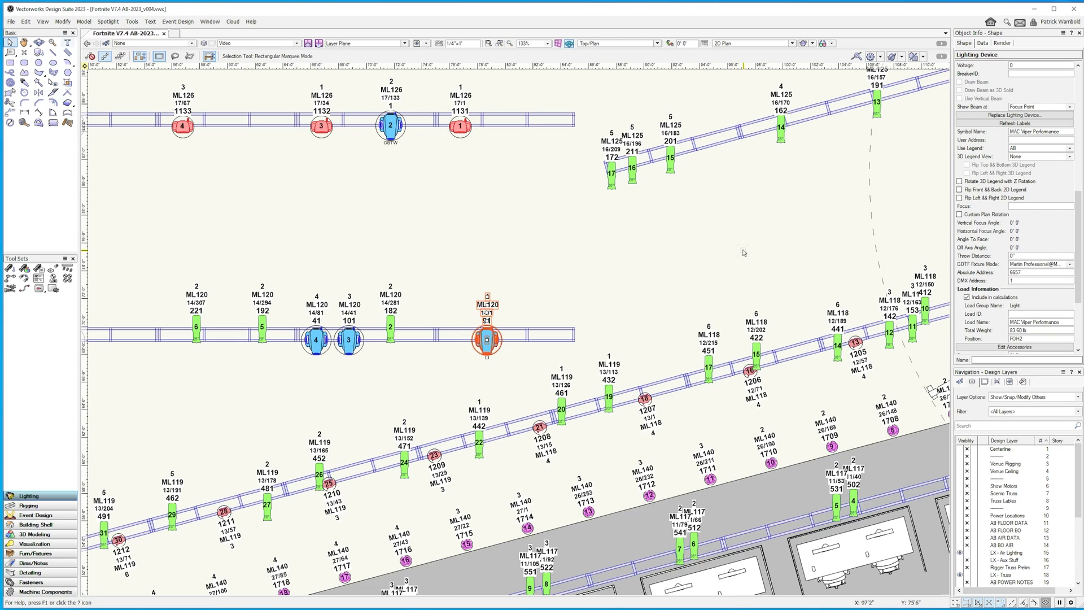
left_click_drag(1078, 455, 1081, 448)
scroll(1011, 576, "down", 4)
left_click_drag(1078, 499, 1079, 503)
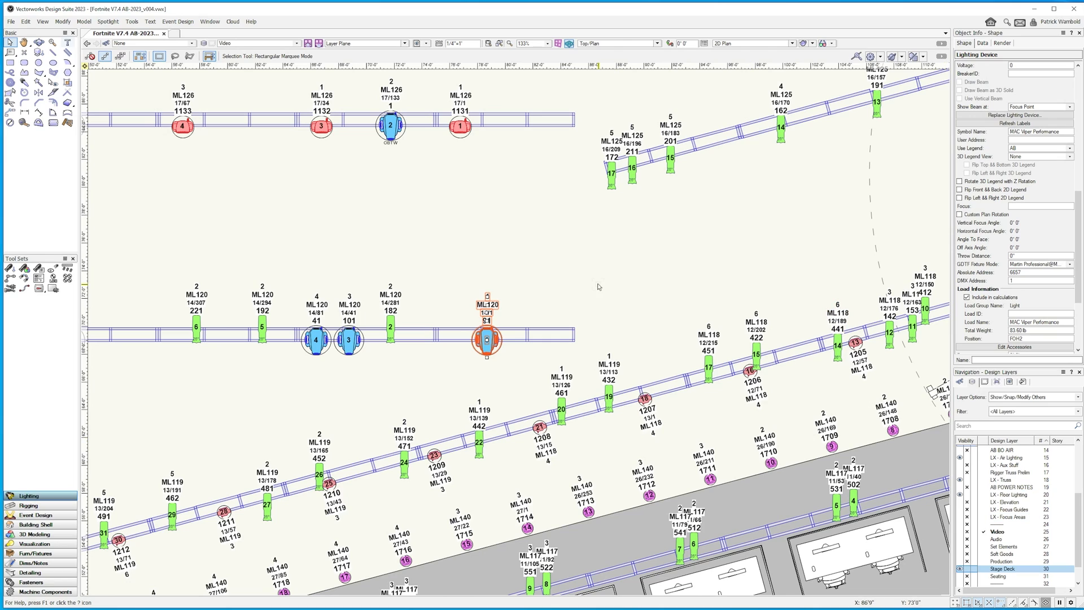
Step: Try an MVR export of visible objects with every object type except Lighting Device excluded, and cancel it
left_click(10, 22)
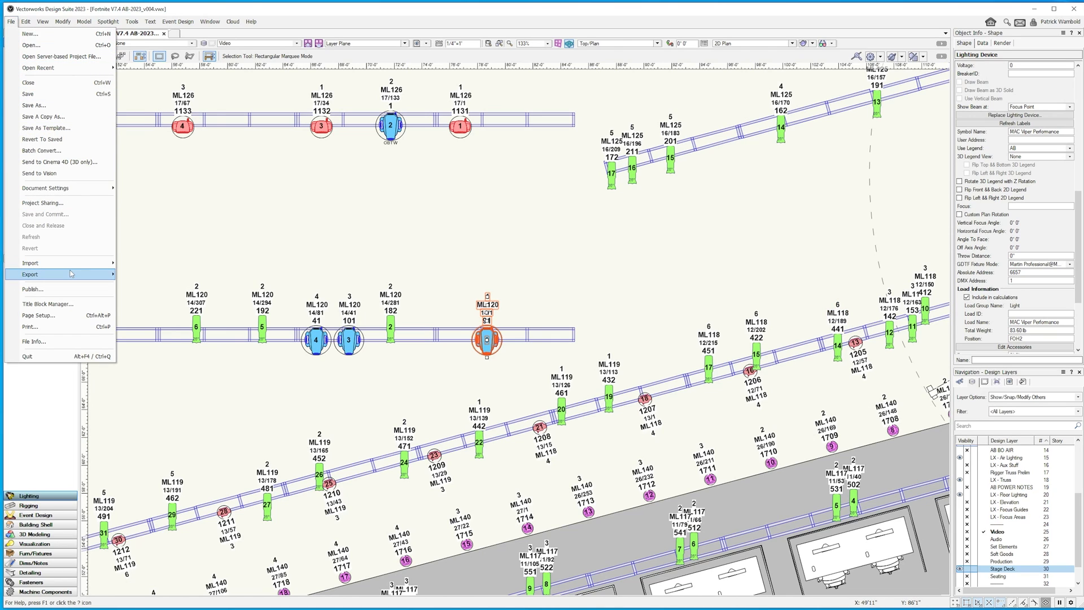
mouse_move(68, 275)
left_click(184, 81)
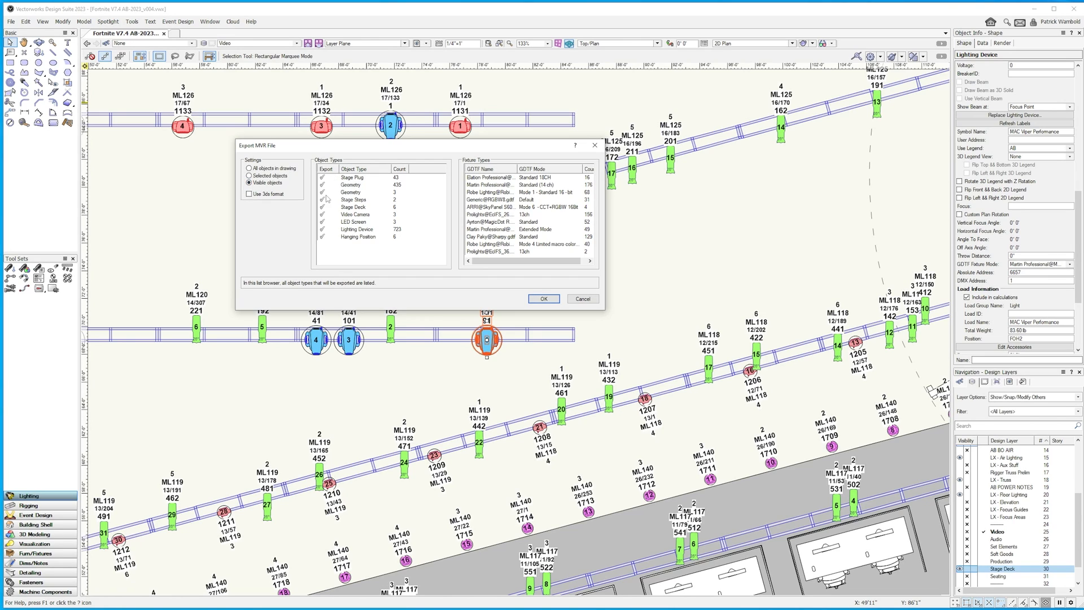
left_click(326, 237)
left_click(325, 222)
left_click(325, 215)
left_click(324, 207)
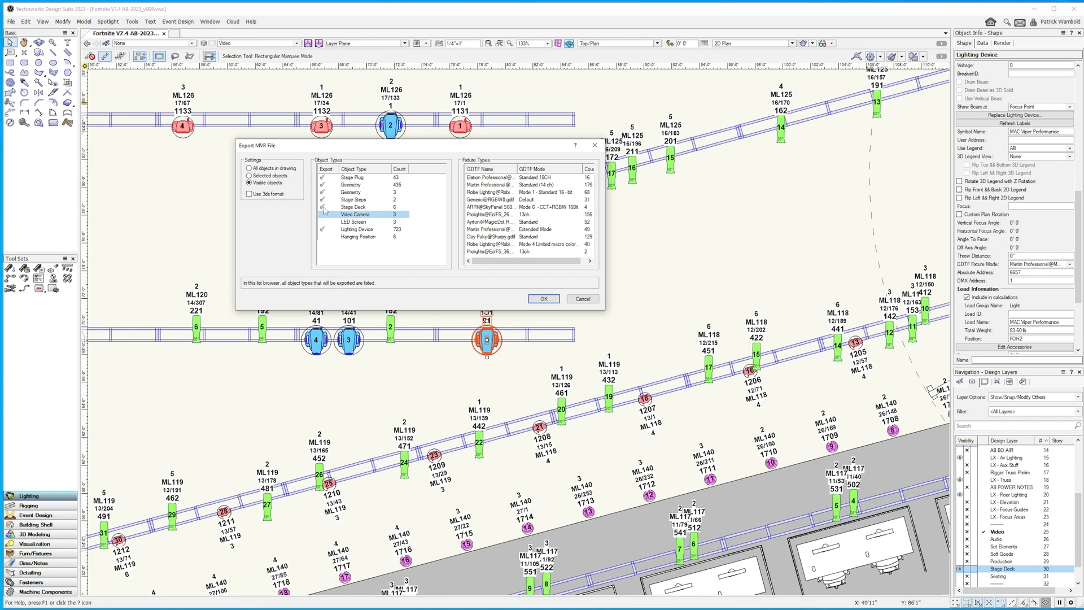
left_click(325, 200)
left_click(324, 193)
left_click(323, 184)
left_click(322, 177)
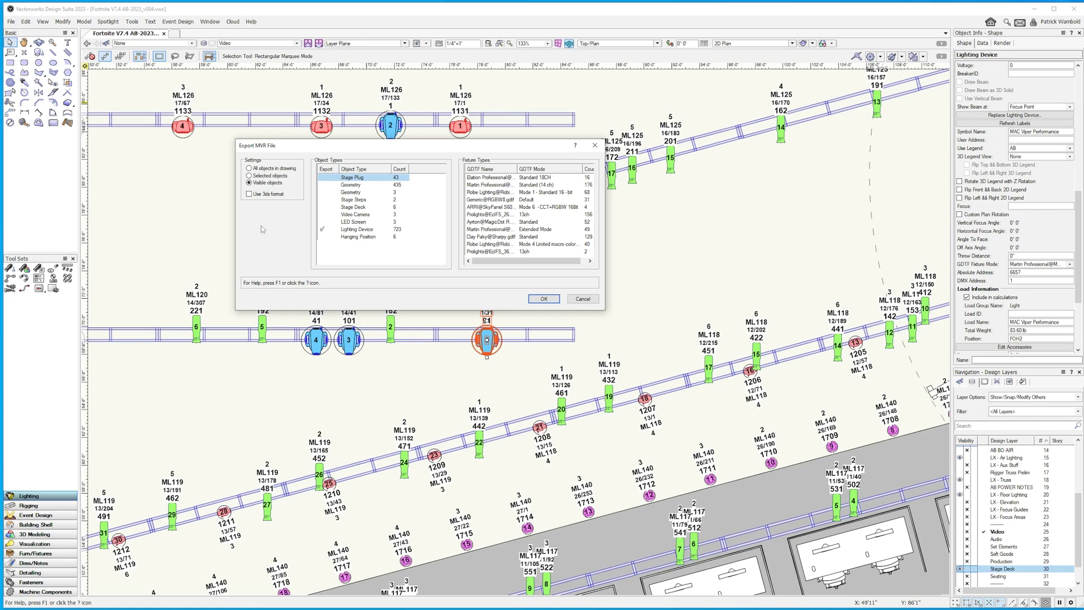
left_click(583, 298)
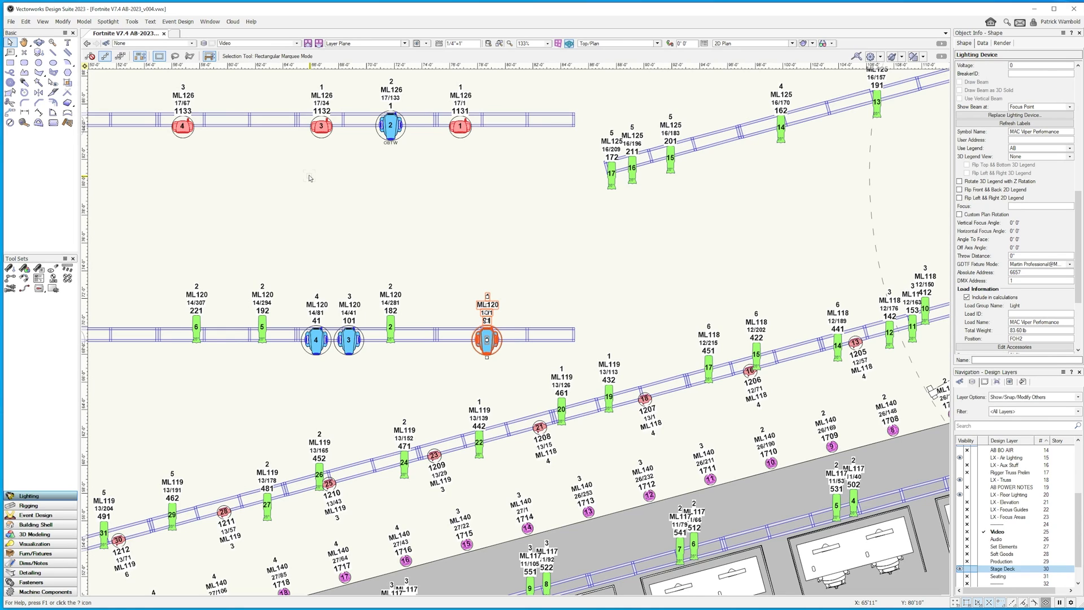
Step: Try an Unreal Datasmith export at Low quality without records or IFC metadata, and cancel it when choosing the destination
left_click(347, 227)
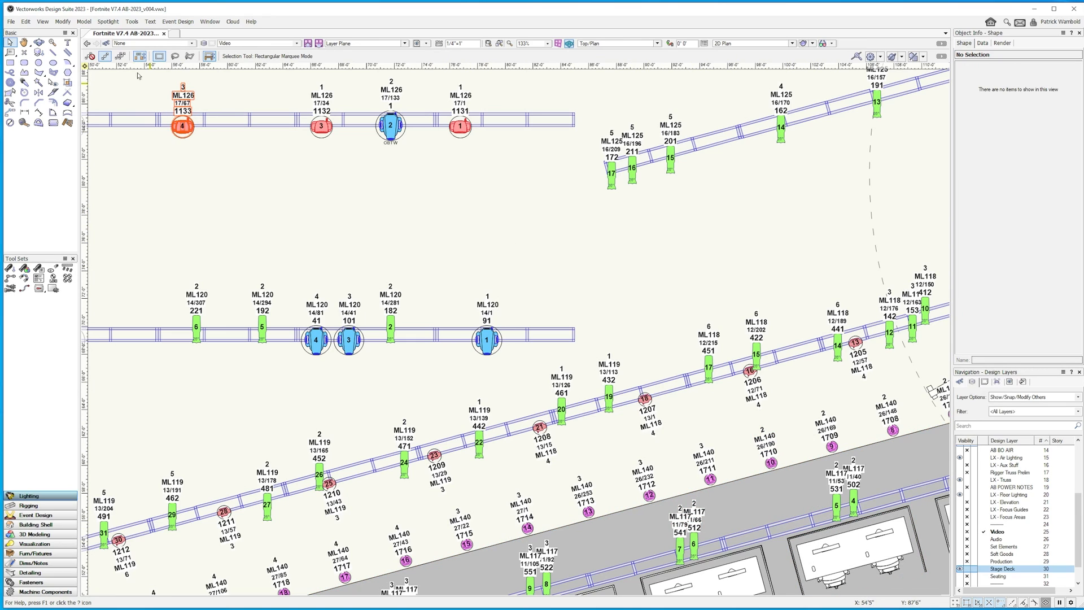
left_click(11, 22)
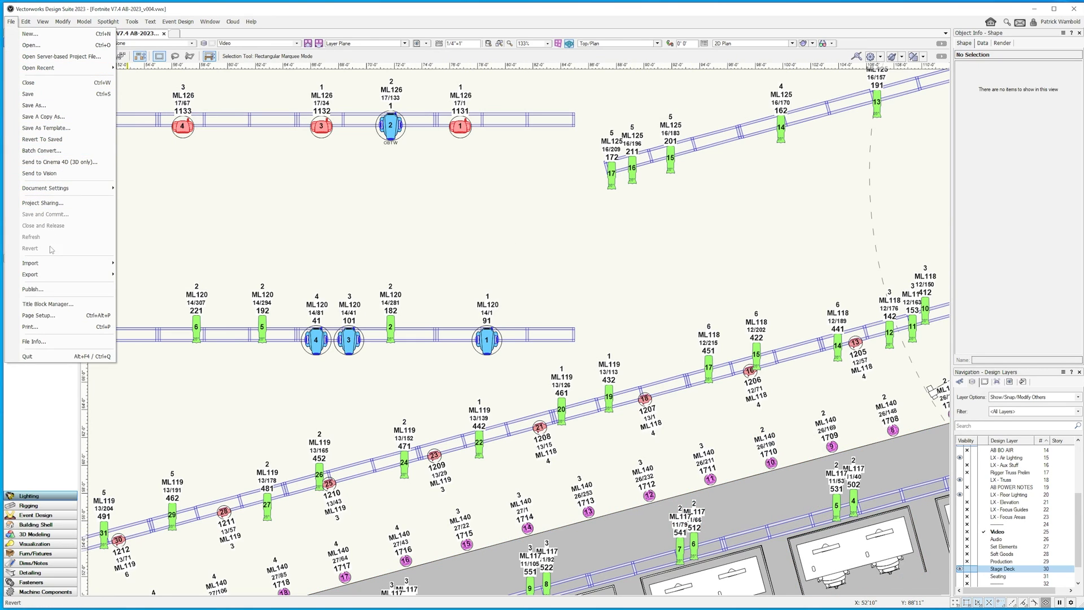
mouse_move(50, 277)
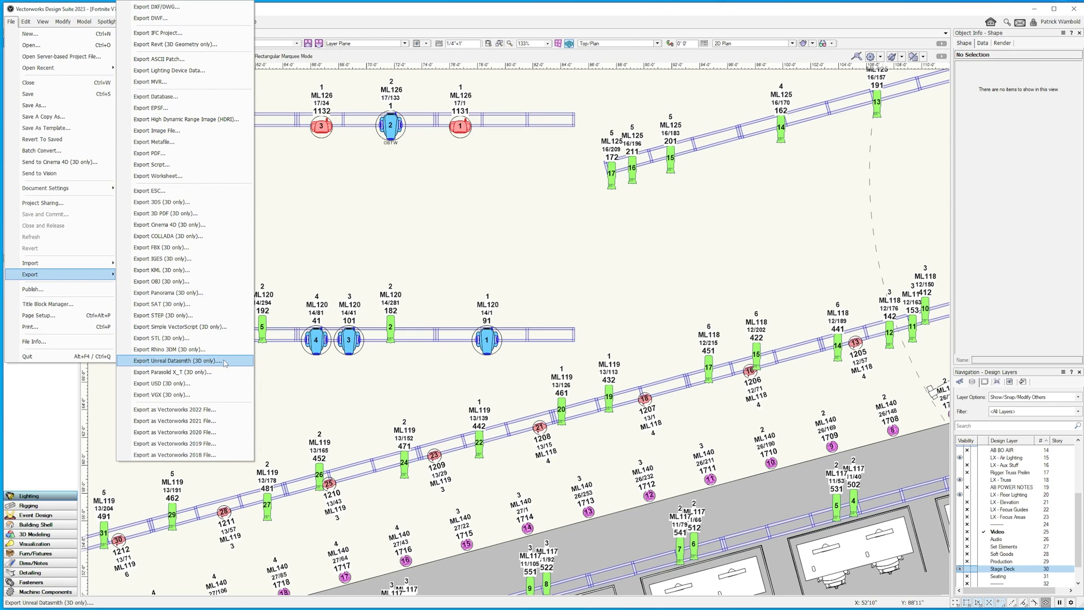
left_click(224, 361)
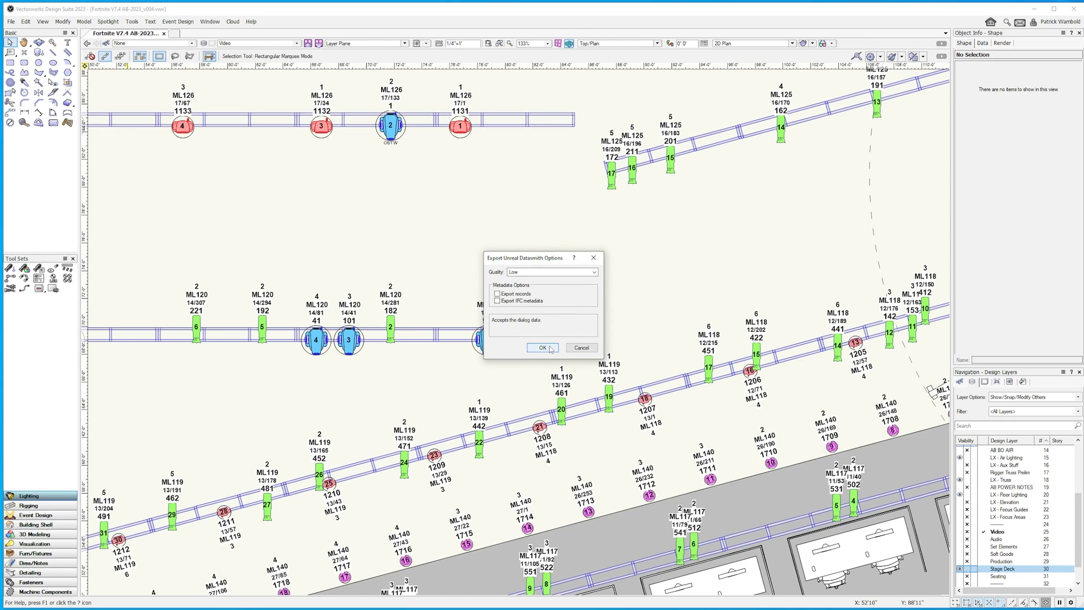
left_click(543, 348)
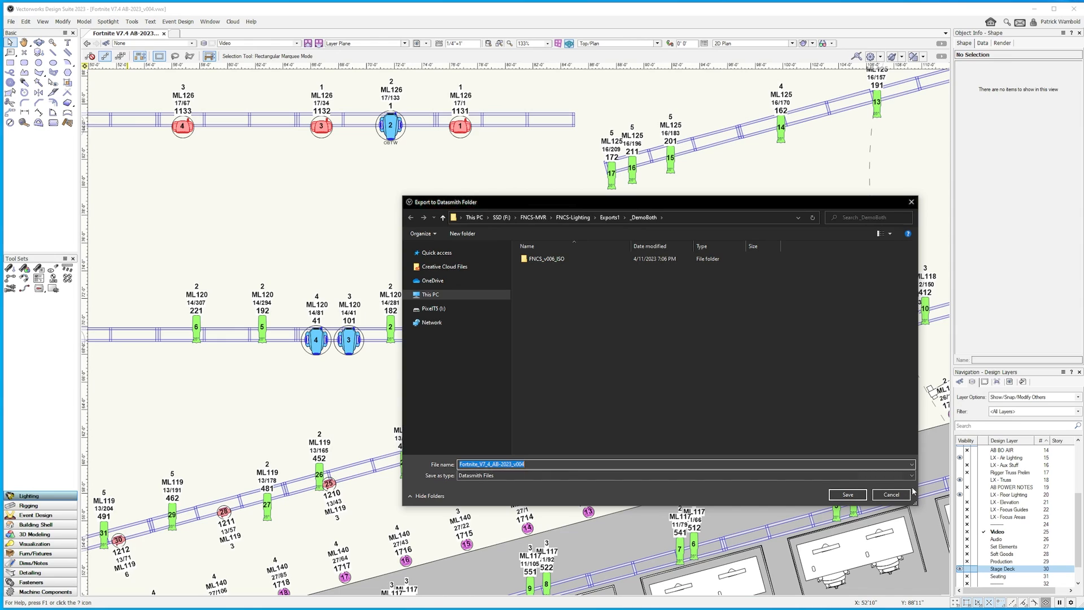
left_click(892, 494)
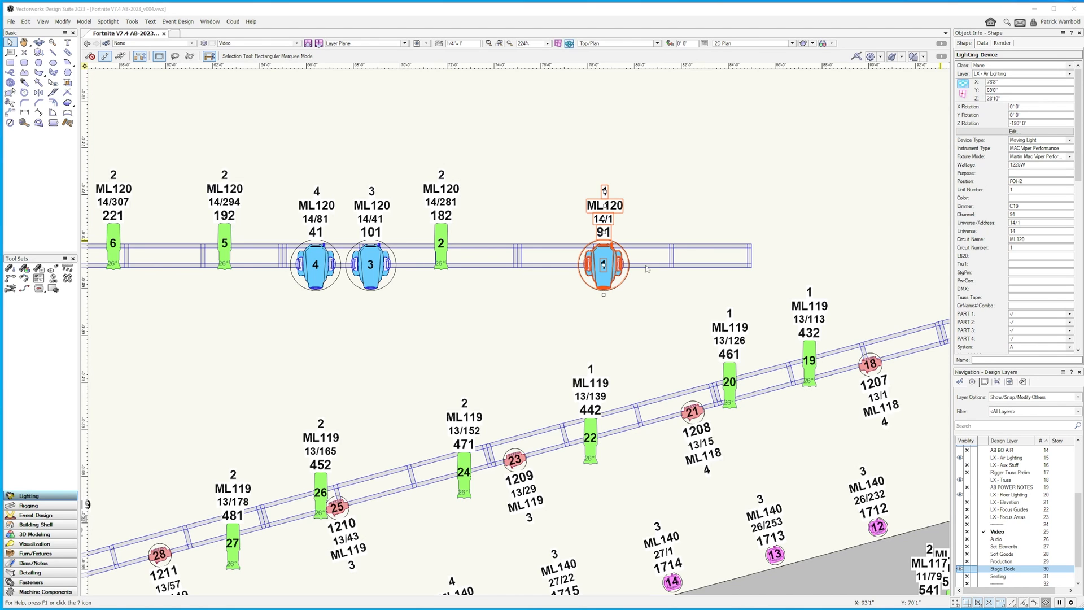
Step: Examine the lighting plot from the FOH2 truss across to the fixtures around the DS Deck, plus the design layer list
key("h")
left_click_drag(455, 346, 806, 189)
key("x")
scroll(536, 287, "down", 3)
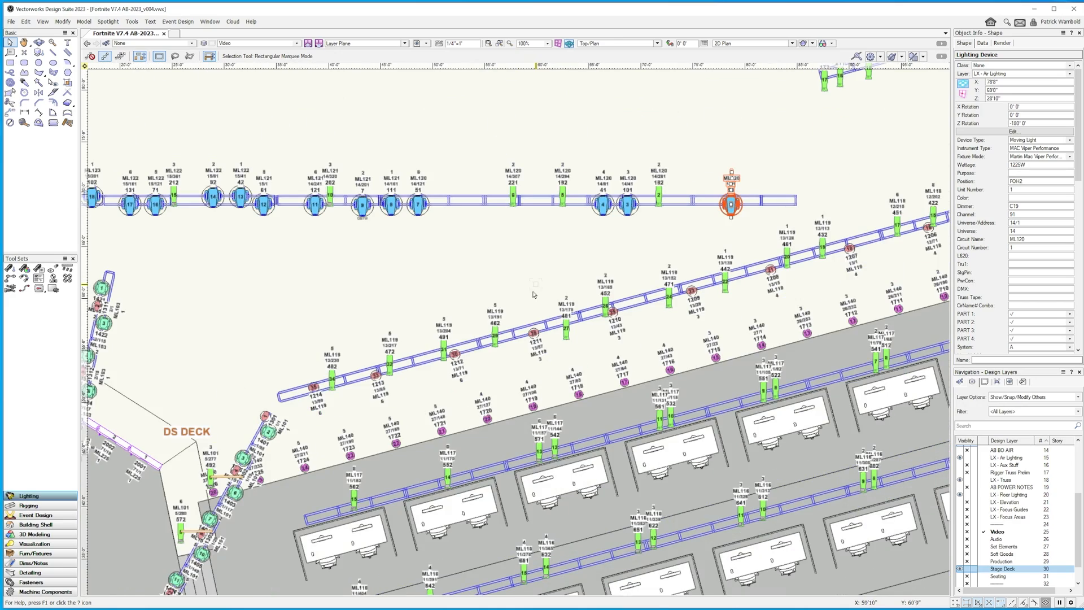
mouse_move(322, 312)
middle_mouse_down()
mouse_move(622, 230)
mouse_move(806, 220)
middle_mouse_up()
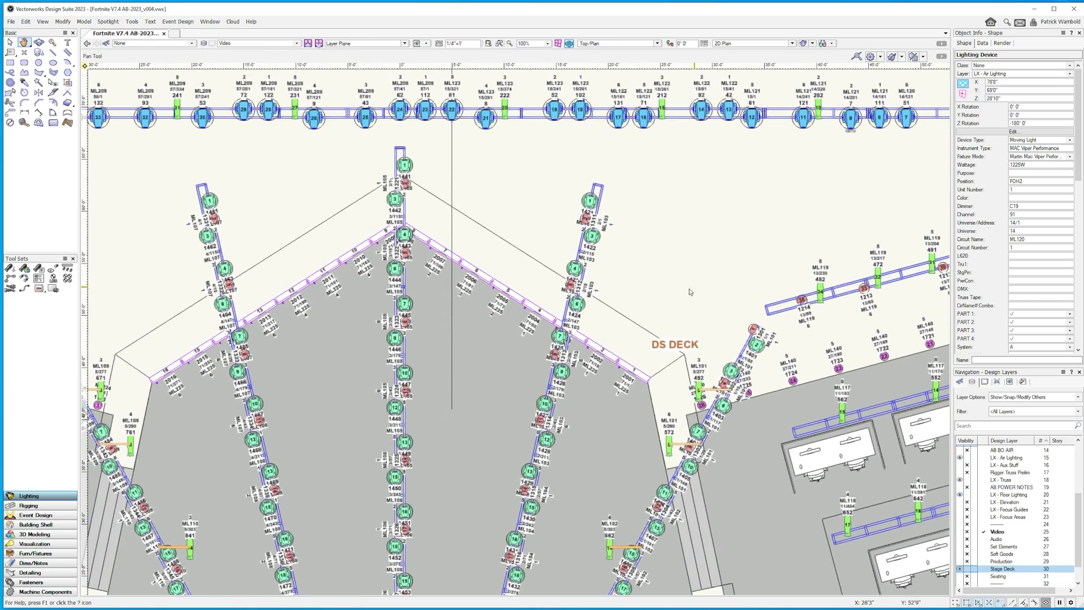
scroll(661, 314, "up", 3)
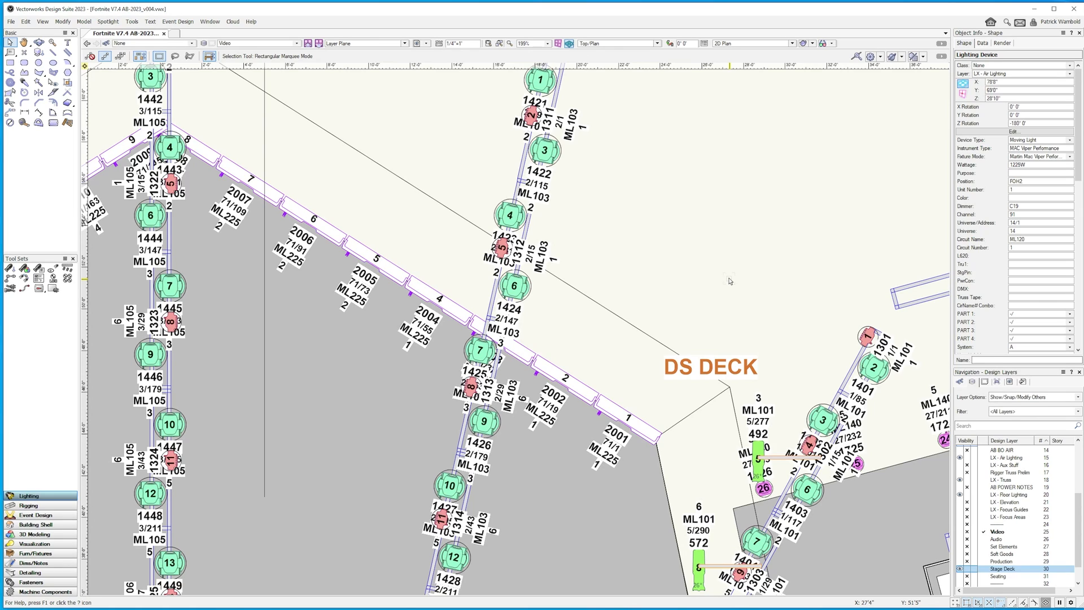
mouse_move(730, 281)
mouse_move(750, 236)
left_click_drag(1078, 504, 1076, 446)
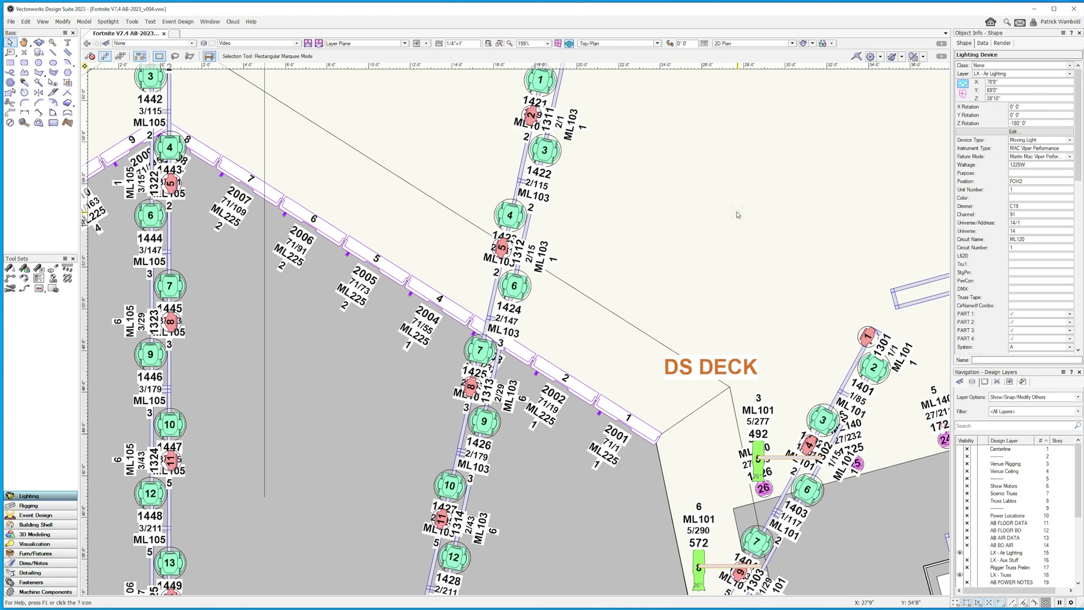
key("e")
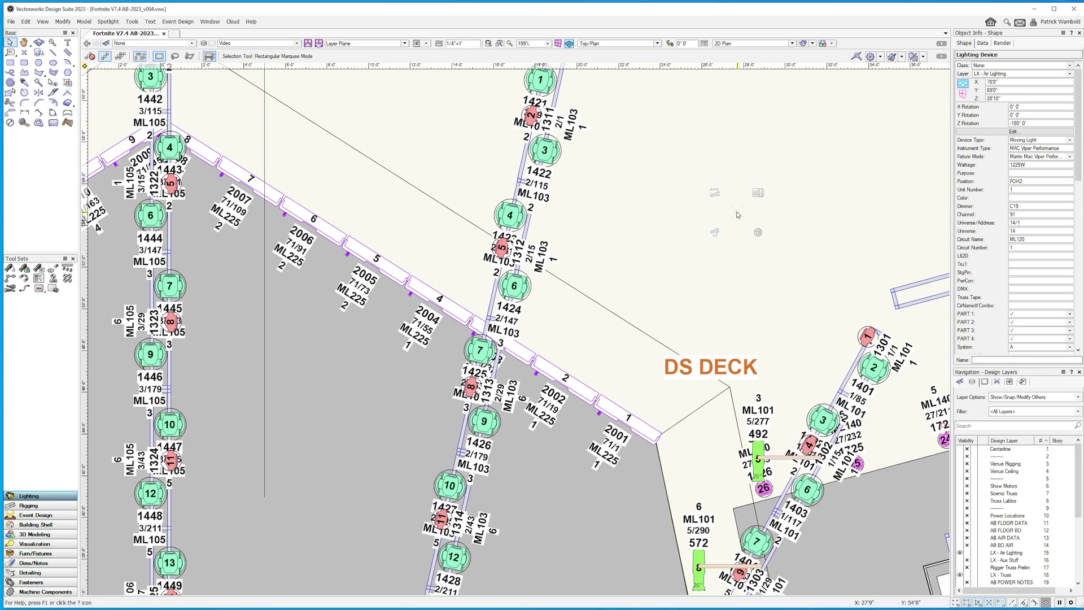
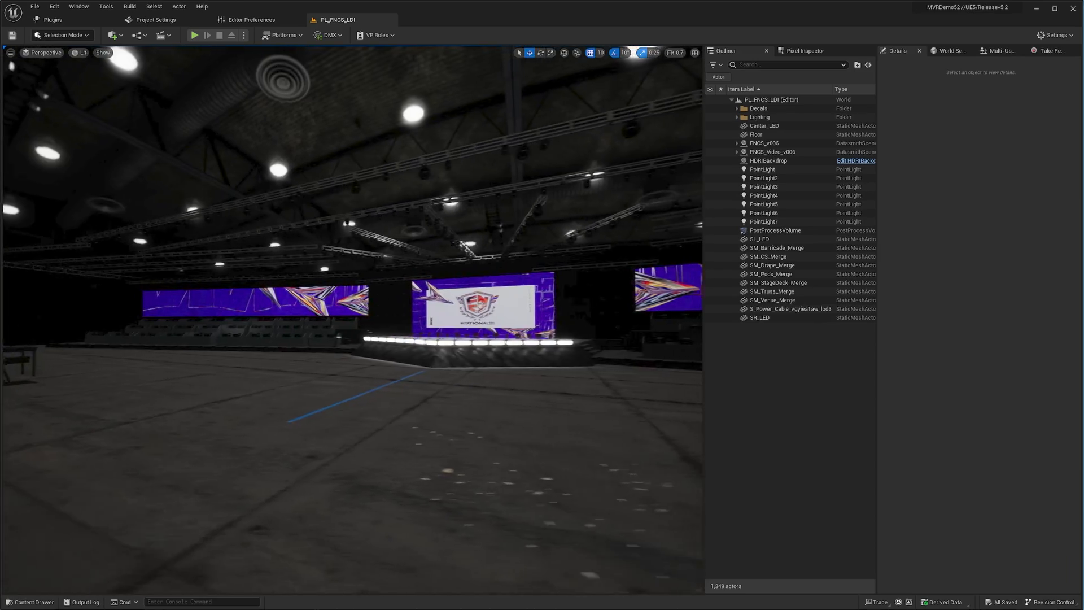
Step: Switch to Unreal Editor and add the commercial decal Torn Poster from Quixel Bridge to the project at Medium Quality
key("w")
right_click_drag(531, 326, 537, 328)
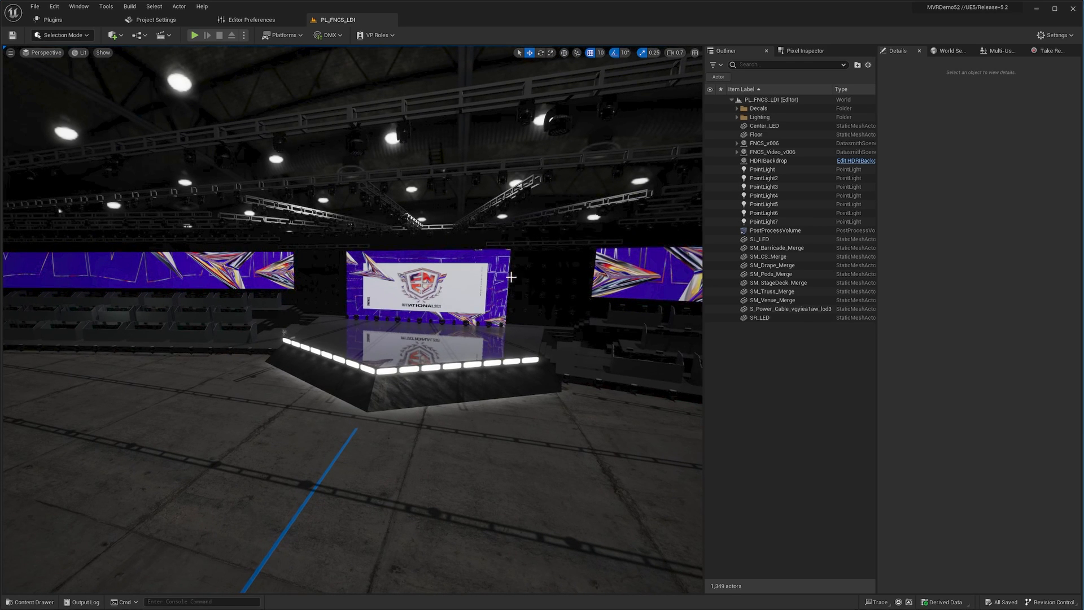
left_click(79, 6)
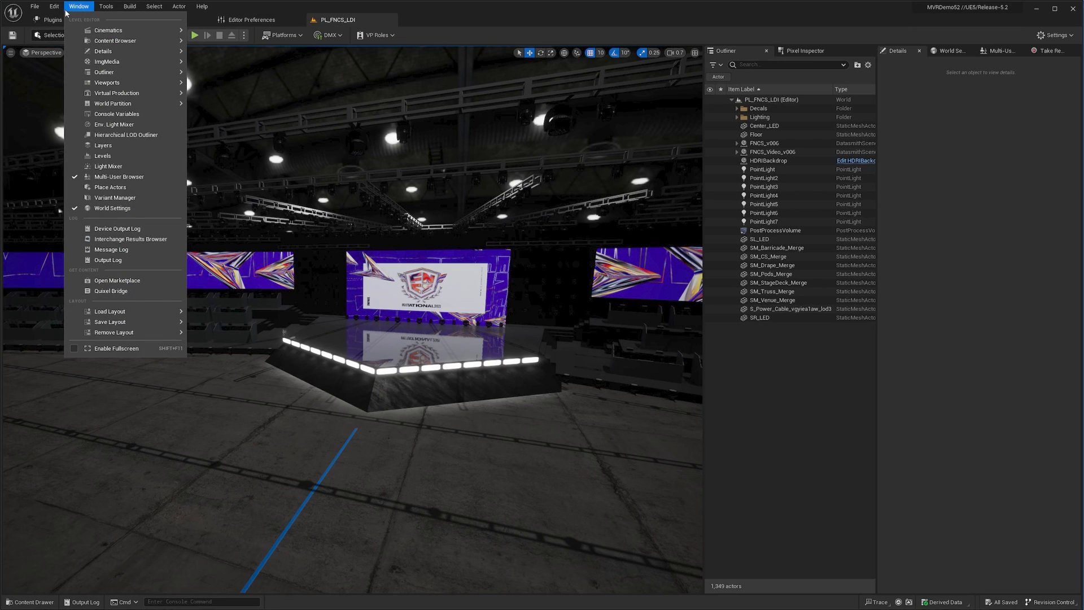
left_click(134, 291)
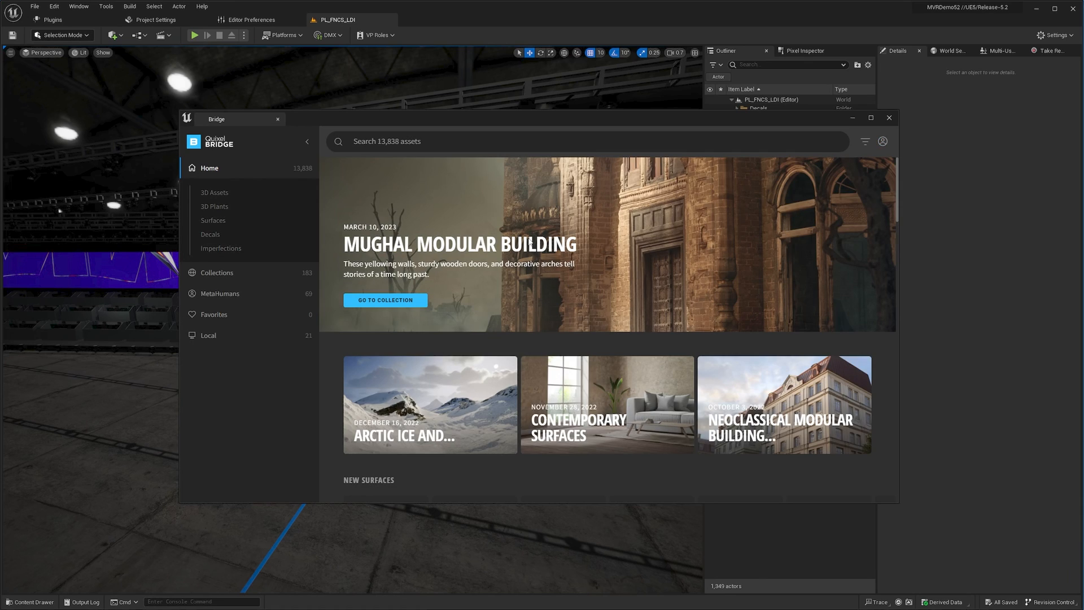
left_click(228, 233)
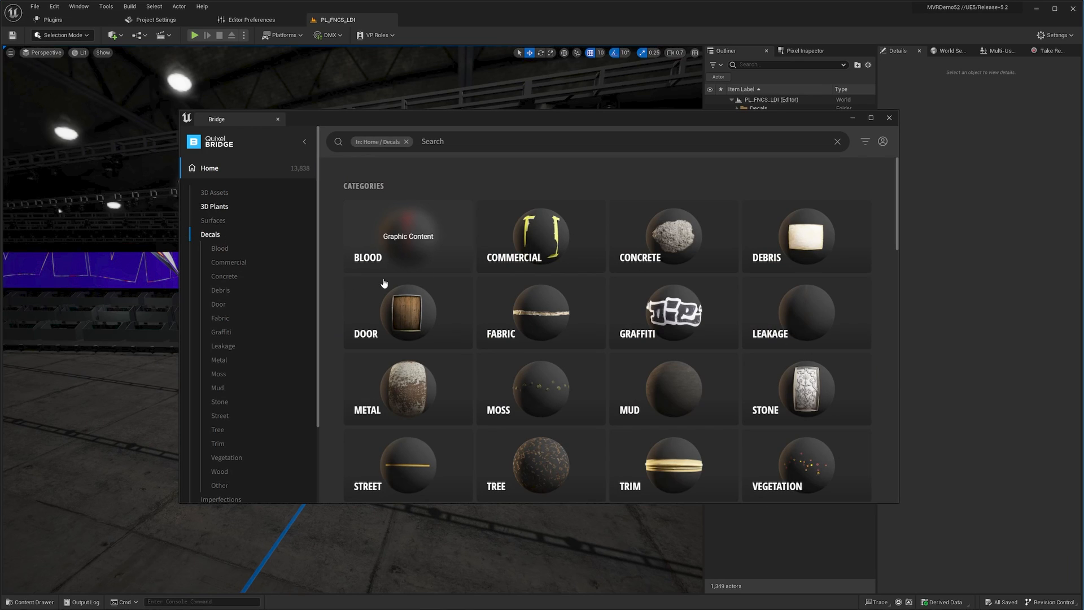
left_click(529, 232)
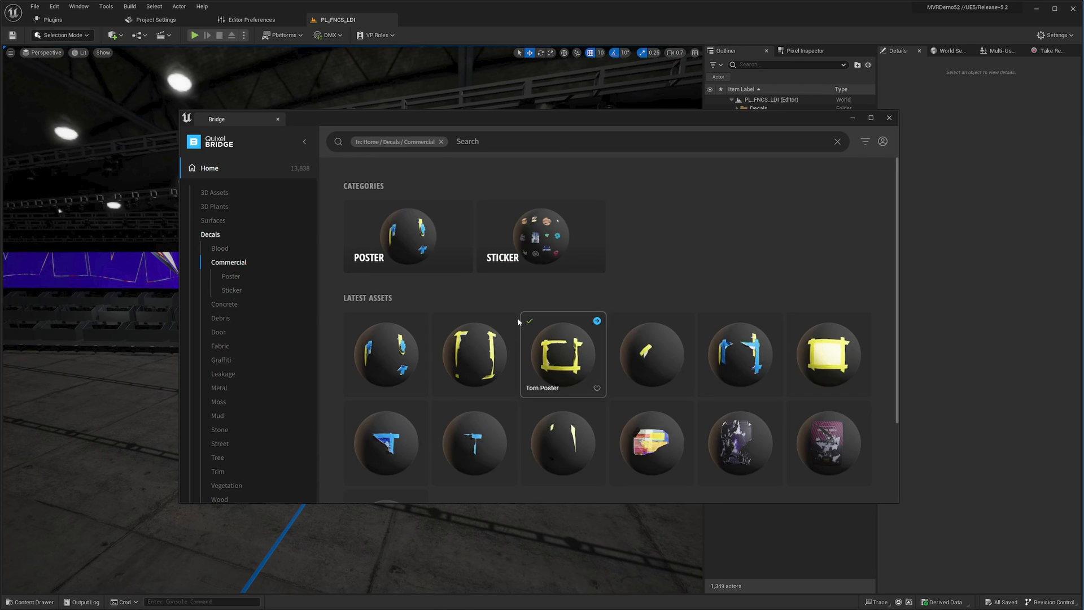
left_click(582, 356)
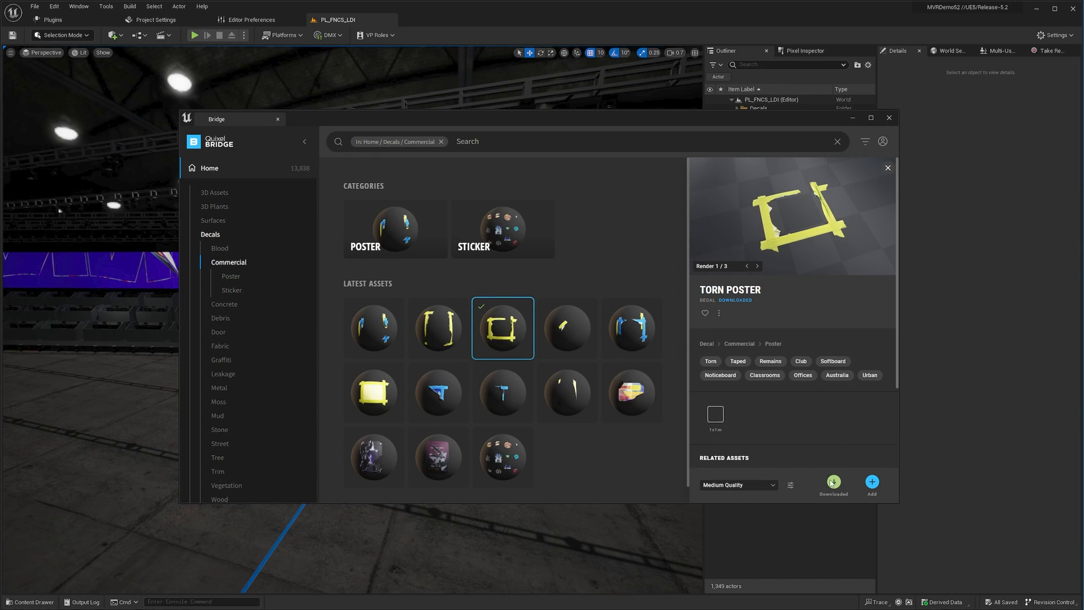
left_click(873, 483)
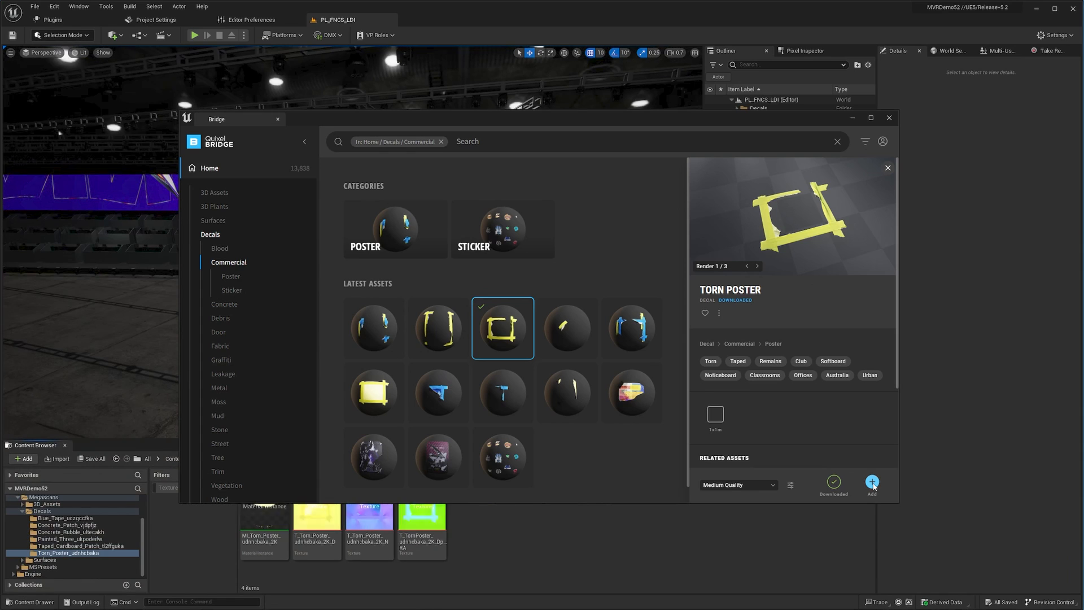
left_click(277, 119)
Step: Duplicate the painted decal on the column down to Z 490 and assign the MI_Torn_Poster_udnhcbaka_2K material to the copy
left_click(277, 500)
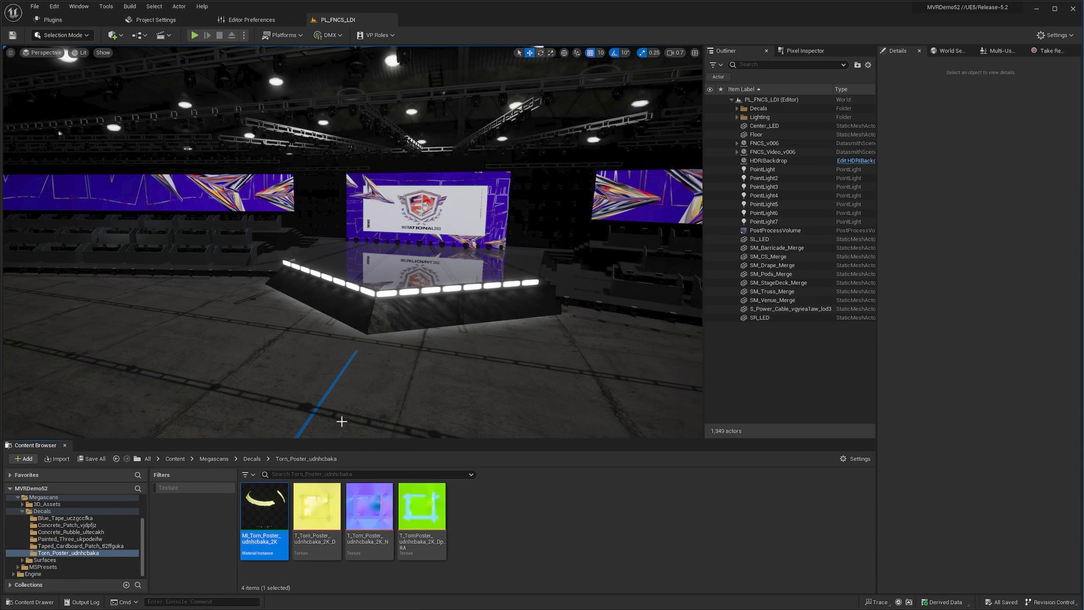
mouse_move(369, 380)
right_mouse_down()
mouse_move(288, 361)
mouse_move(212, 355)
mouse_move(209, 368)
mouse_move(210, 401)
mouse_move(370, 378)
right_mouse_up()
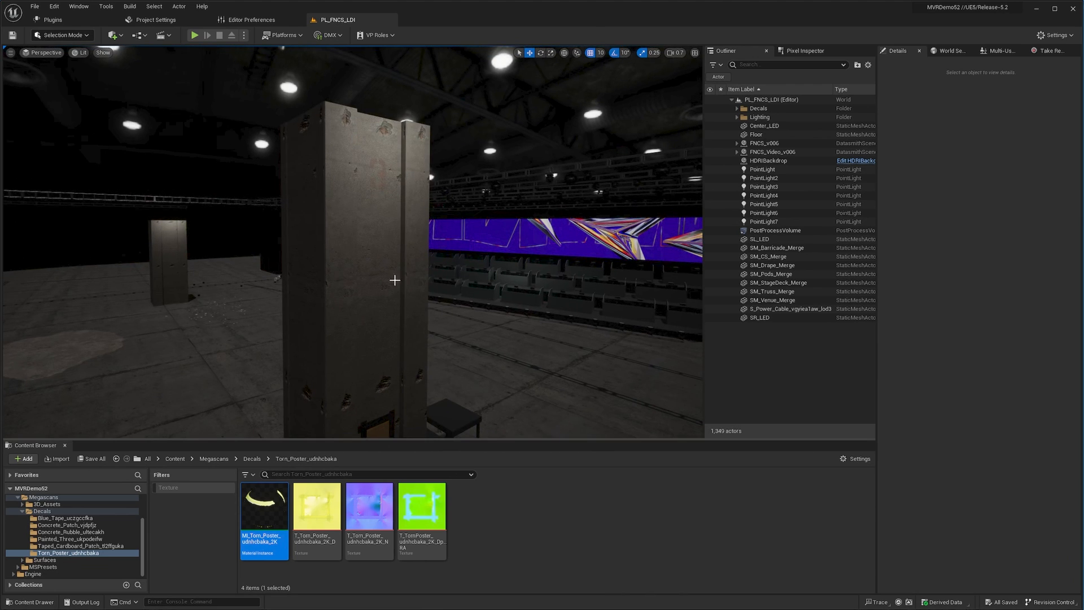
key("g")
left_click(390, 178)
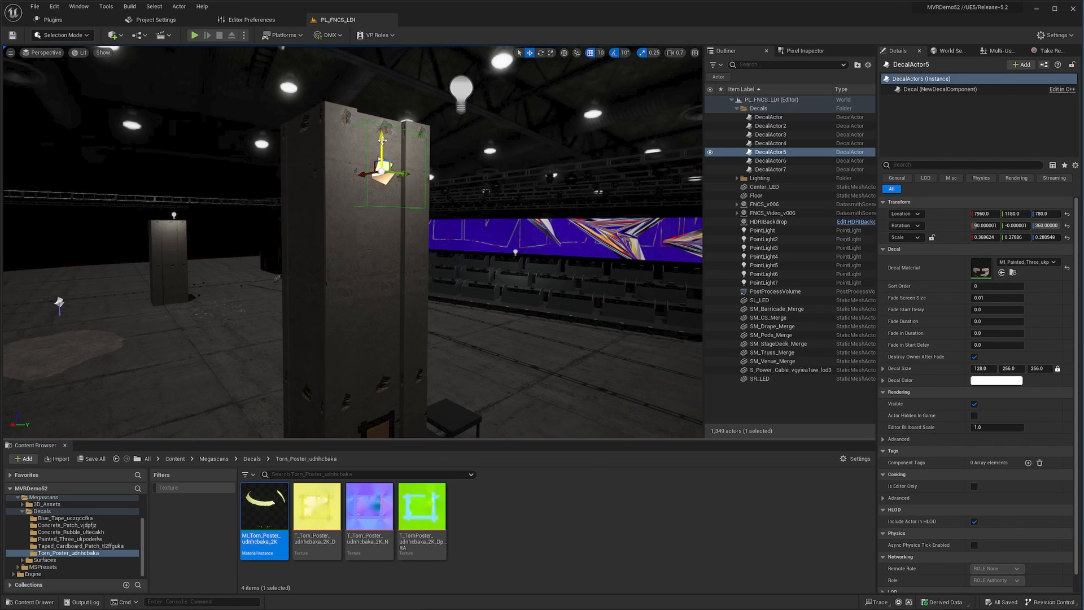
left_click_drag(383, 148, 382, 293, "alt")
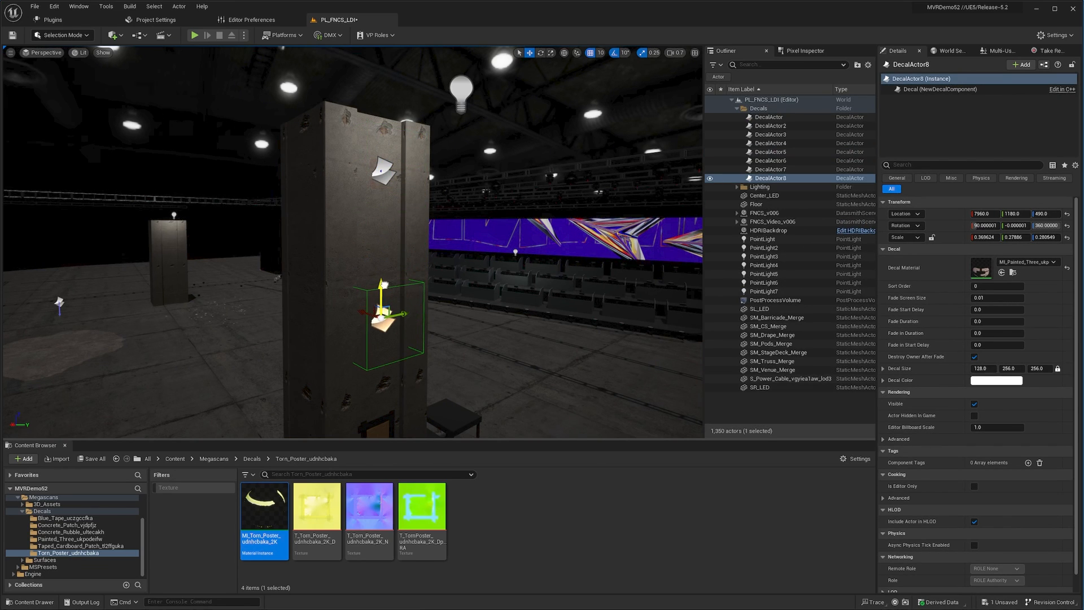
left_click_drag(265, 512, 1011, 269)
left_click(475, 300)
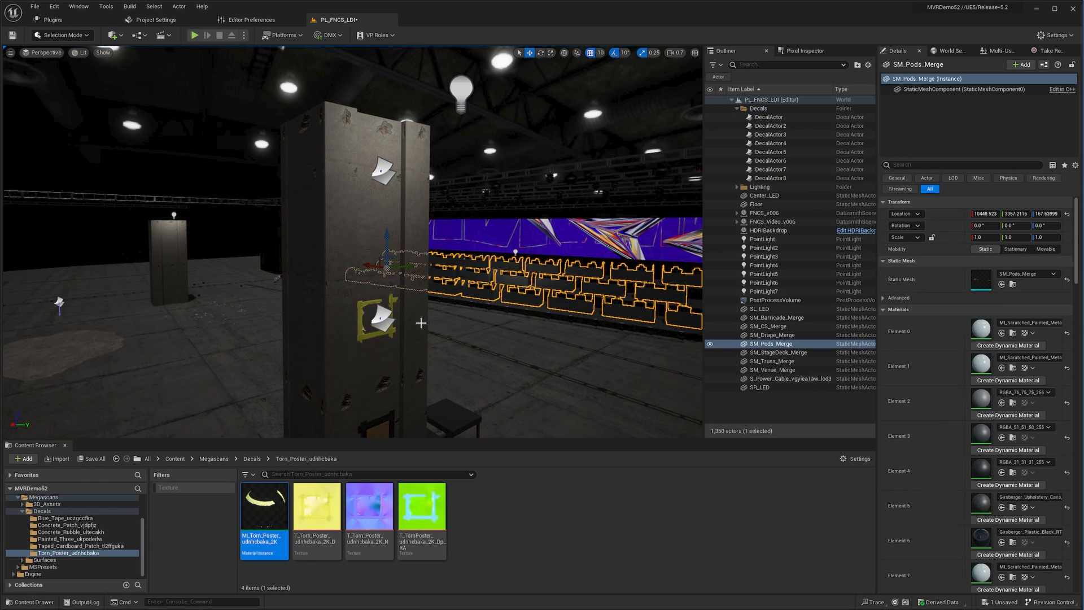
Step: Inspect the torn poster decal on the column and its surroundings from several viewpoints with the editor icons hidden
left_click(382, 318)
key("g")
key("w")
right_click_drag(443, 334, 535, 333)
key("s")
key("w")
key("s")
key("w")
key("d")
key("s")
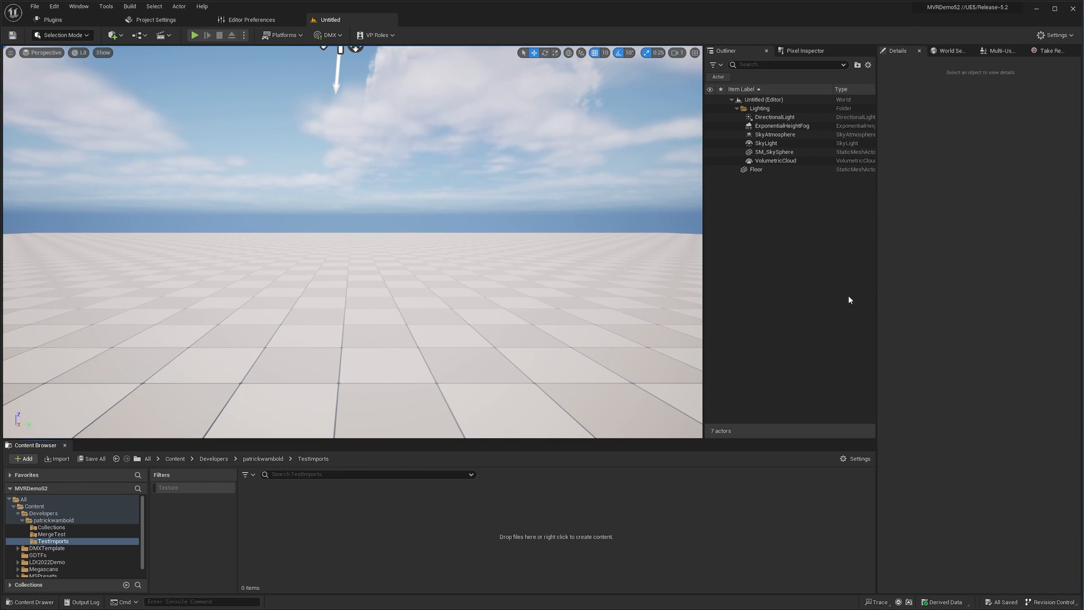
Step: Add a second DMX input port in the project settings, named Port2 and using the Art-Net protocol
left_click(146, 22)
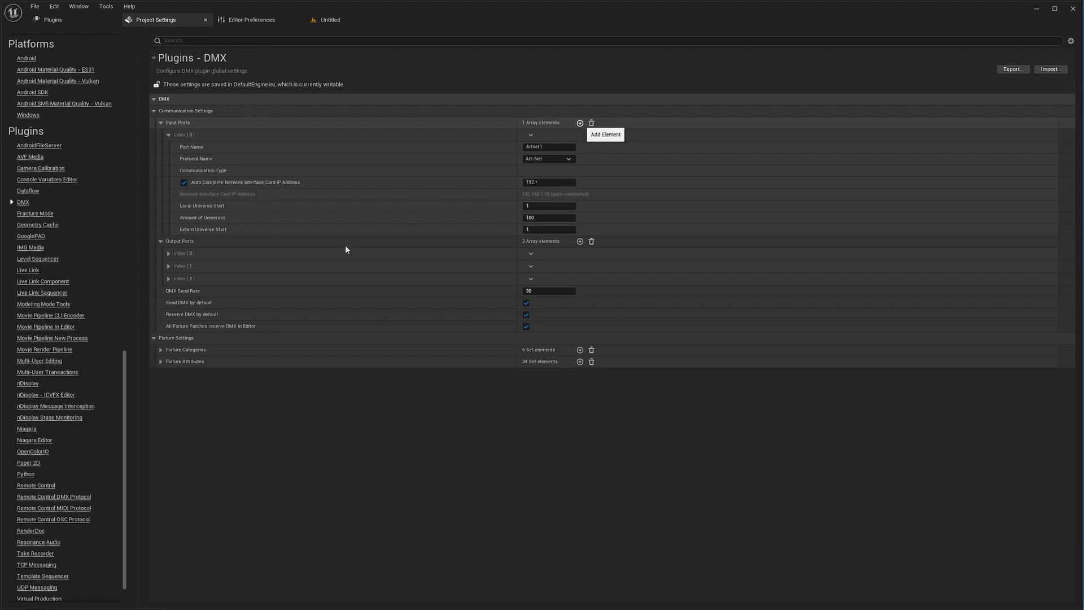
left_click(169, 242)
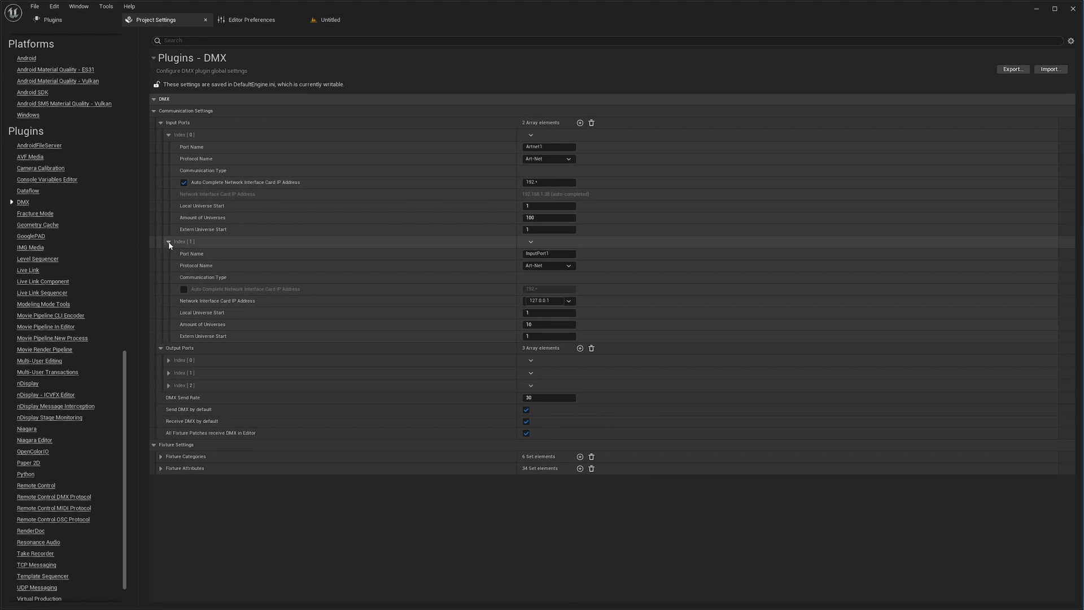
left_click(560, 254)
type("Port2")
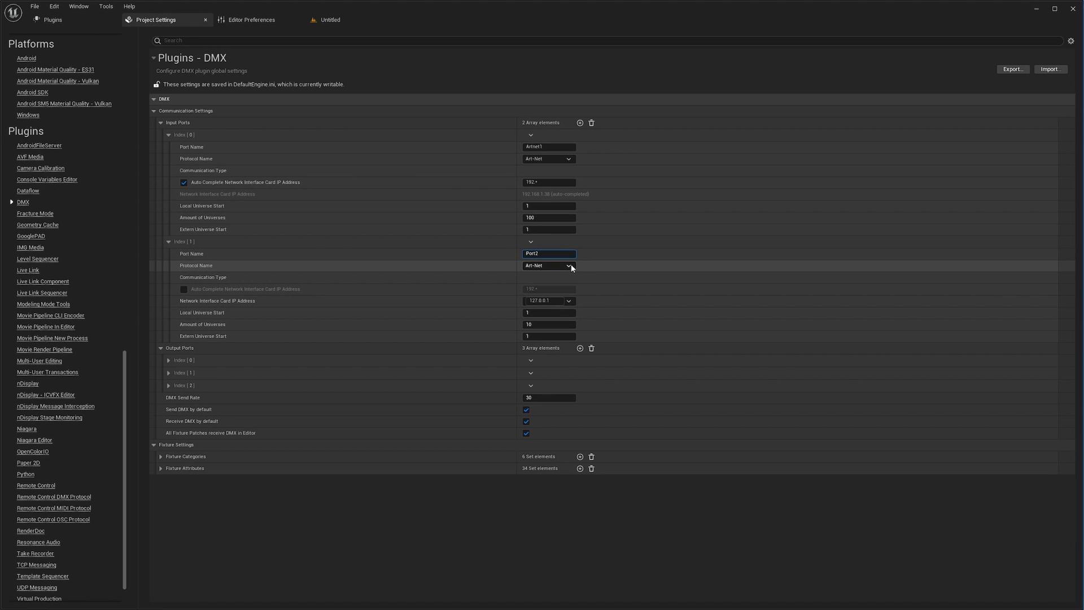
left_click(568, 266)
left_click(568, 274)
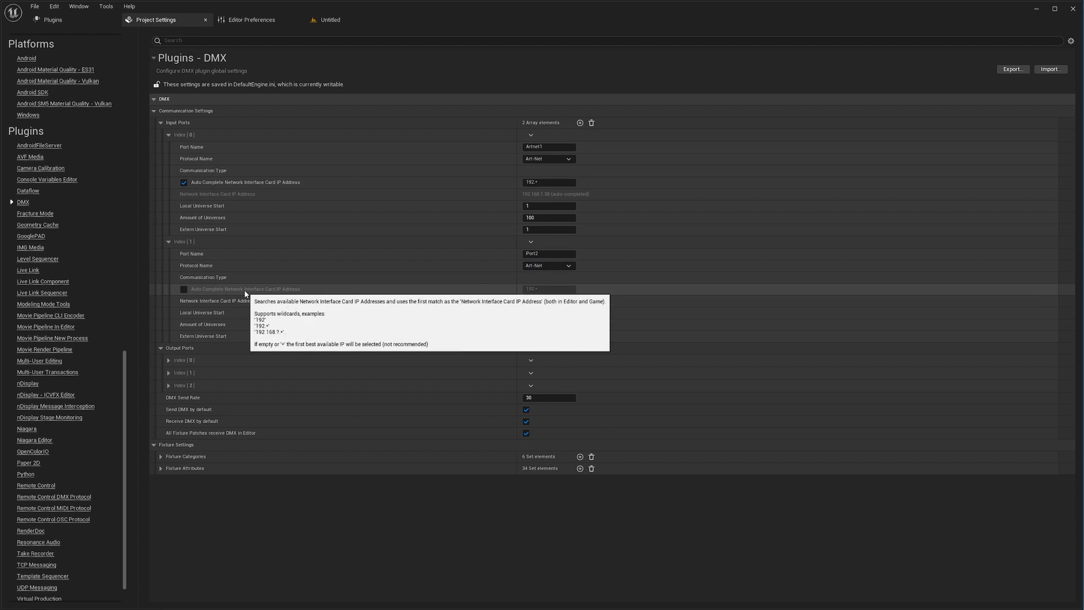
Step: Review Port2's network card addresses, try auto-completing the address with 10.*, and turn auto-complete off again
left_click(570, 300)
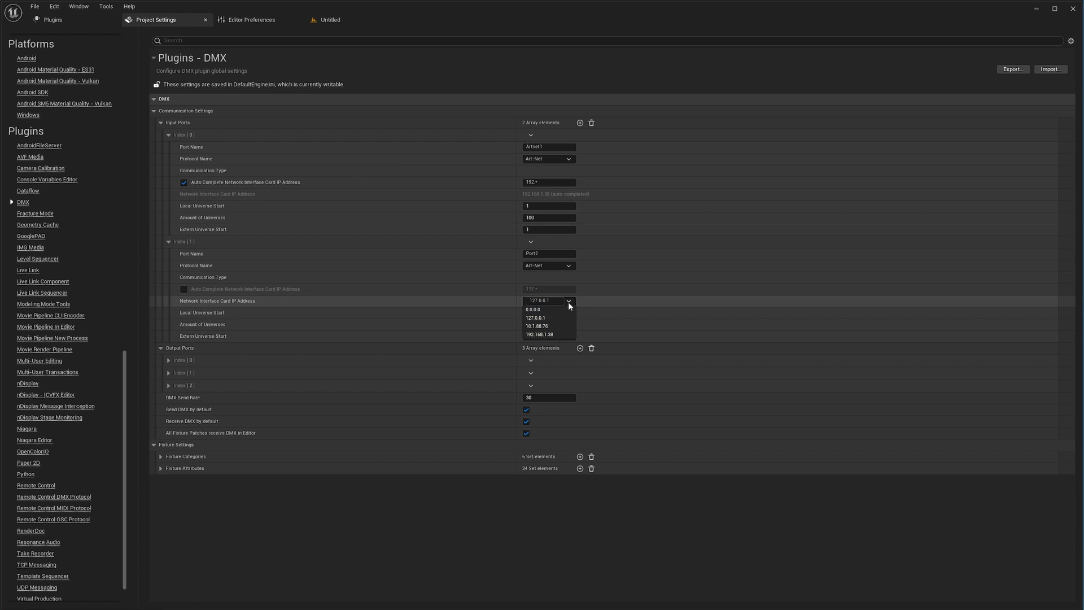
left_click(569, 301)
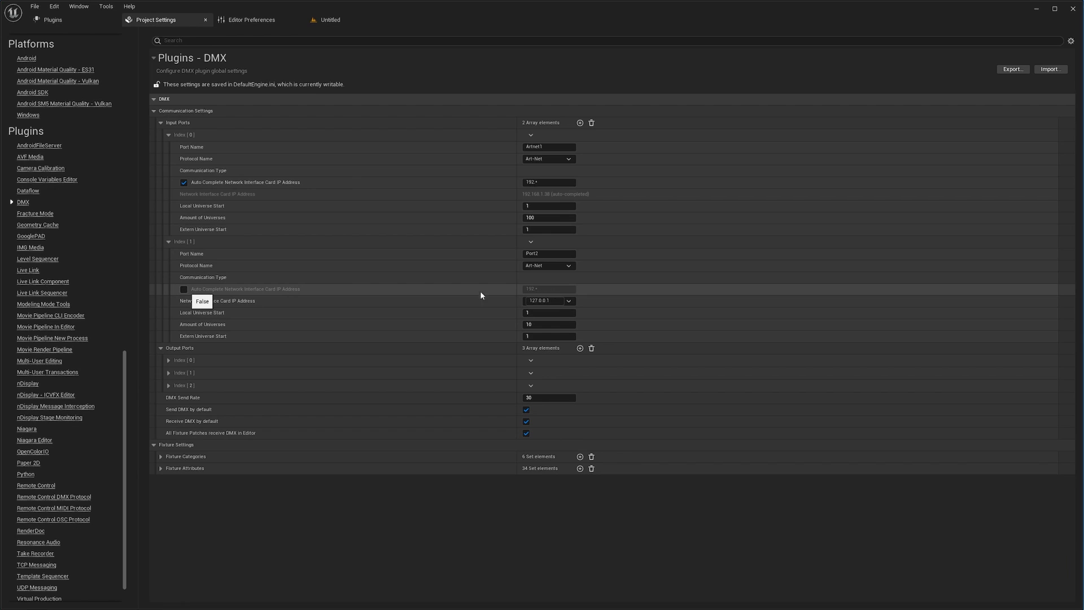
left_click(291, 292)
left_click(540, 291)
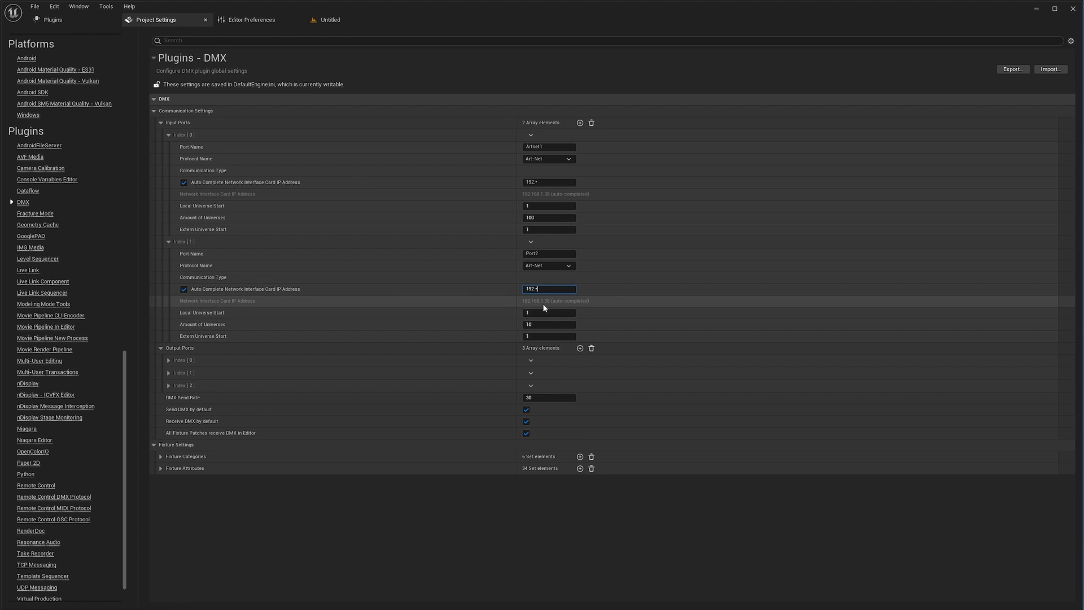
left_click_drag(544, 292, 505, 288)
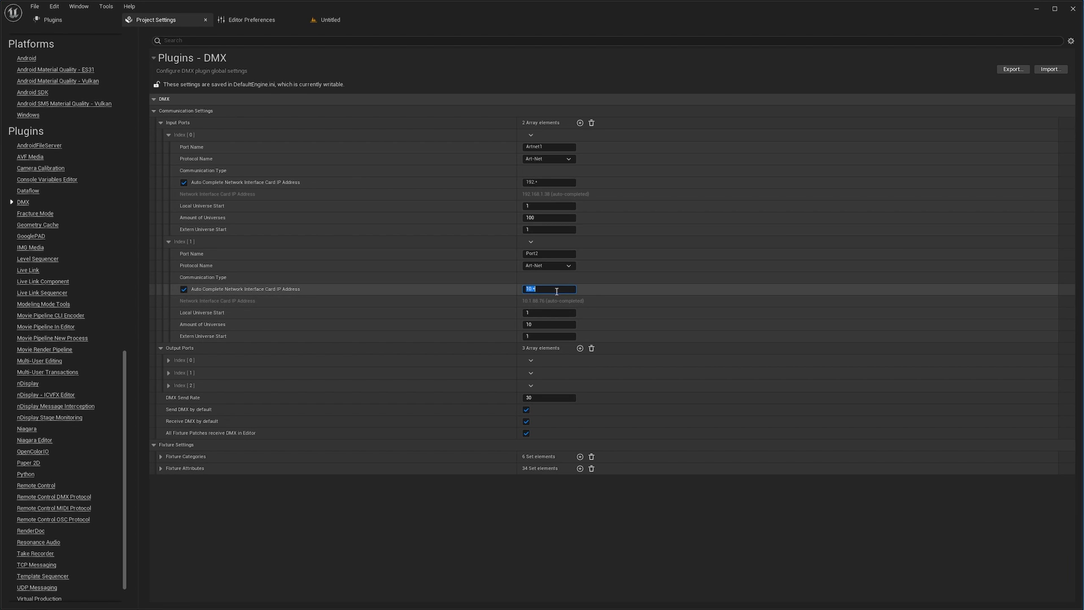
left_click(183, 289)
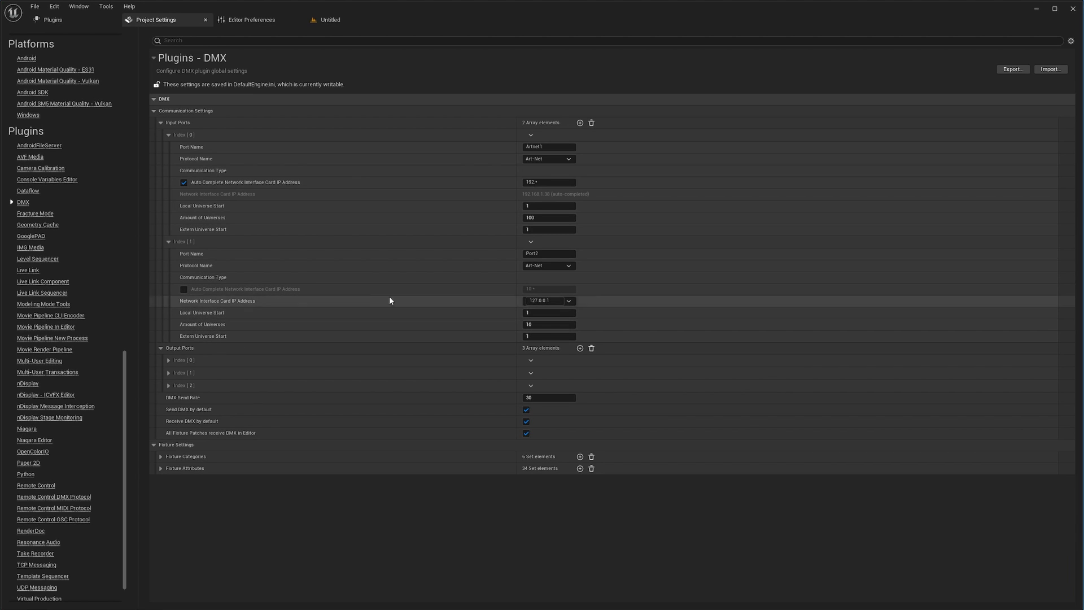
left_click(531, 241)
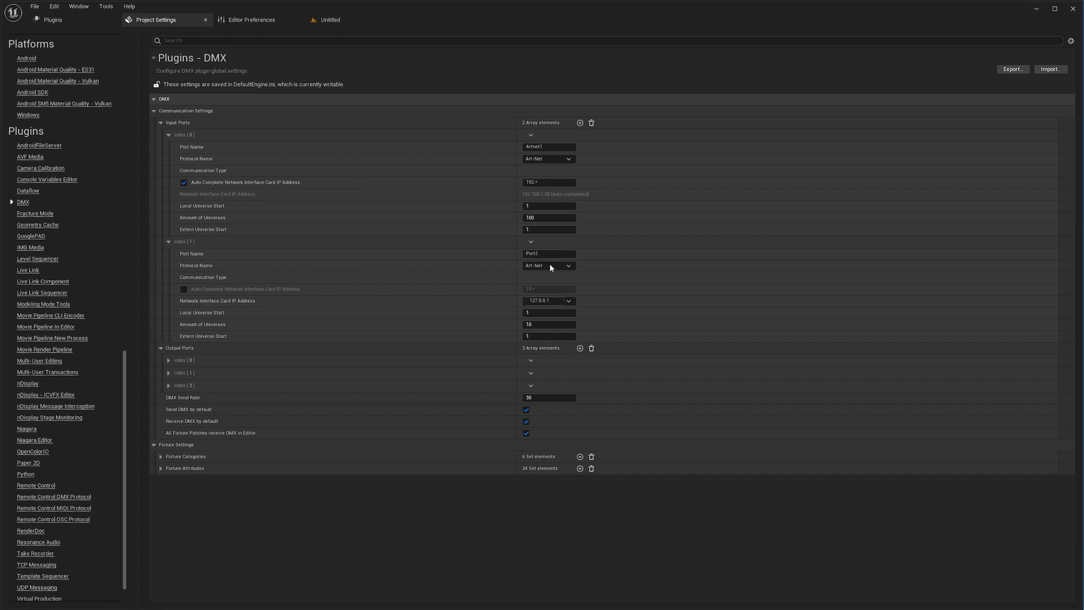
Step: Check Port2's protocol options, return to the Untitled level and review the DMX tools and their receive and send toggles
left_click(550, 264)
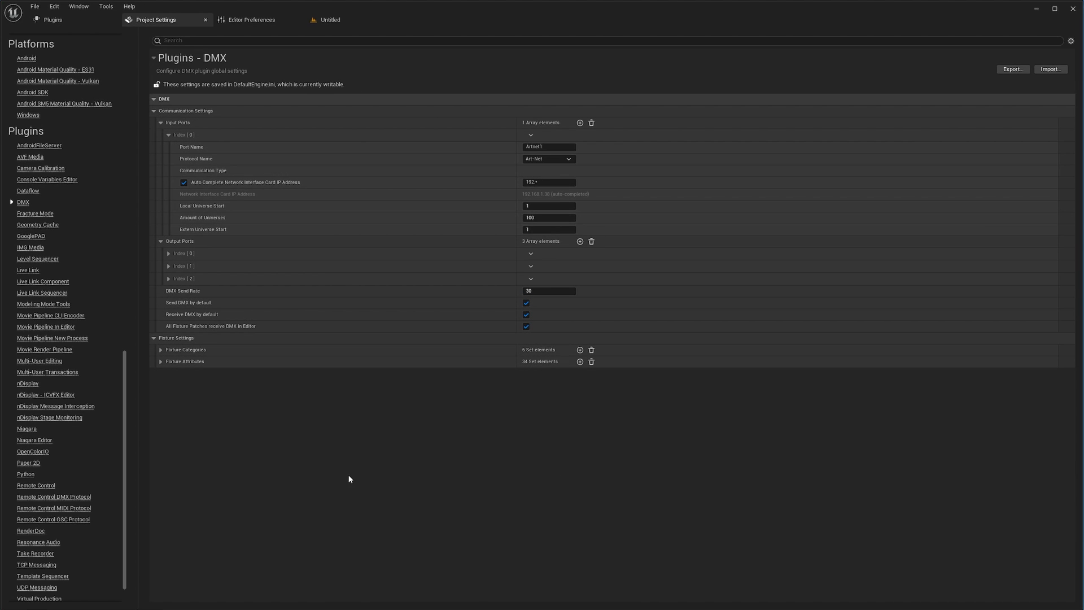
left_click(331, 24)
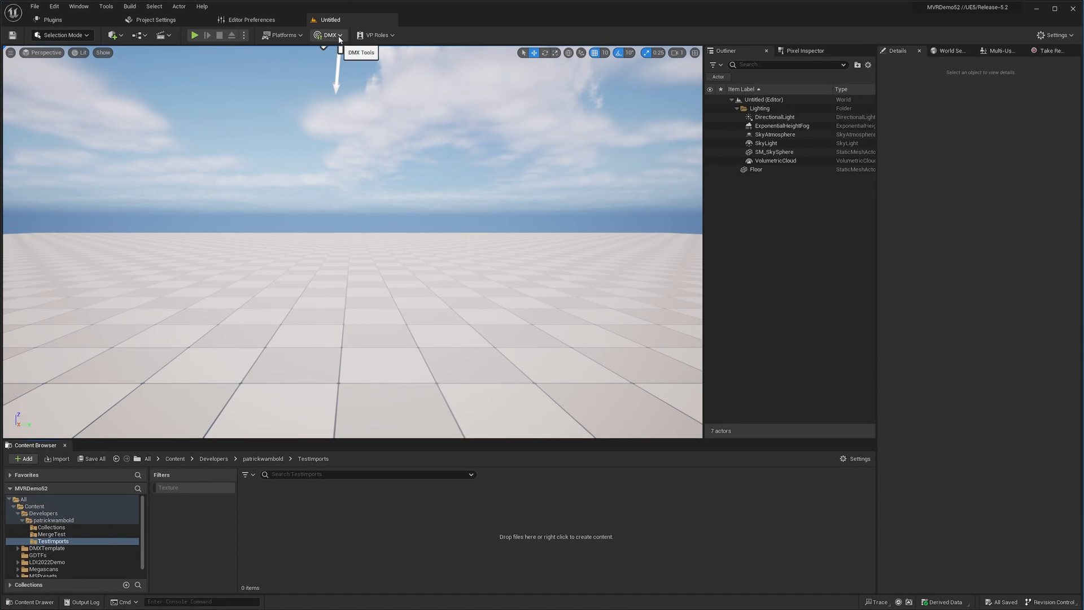
left_click(334, 36)
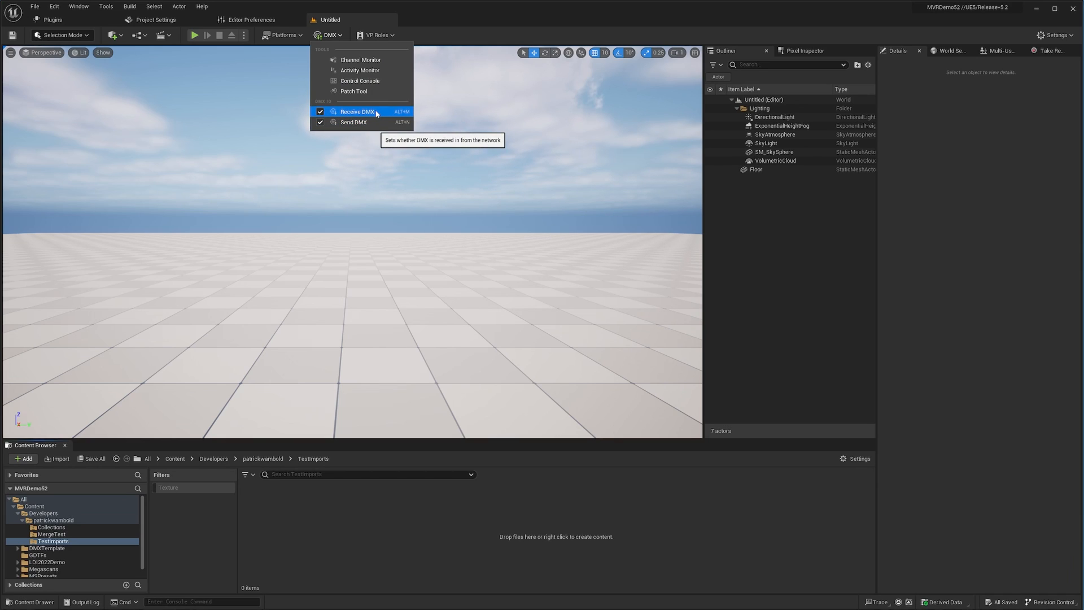
left_click(328, 35)
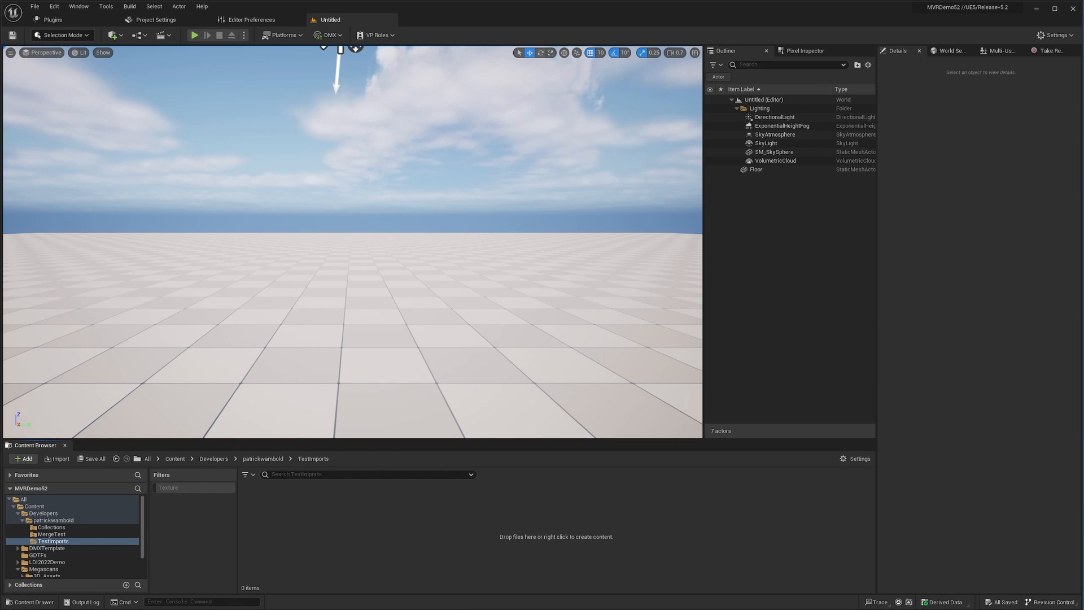
Step: Bring up the FNCS_v006_ISO export folder and review its MVR file, Datasmith file and FNCS_v006_ISO_Assets folder
left_click_drag(1083, 237, 622, 179)
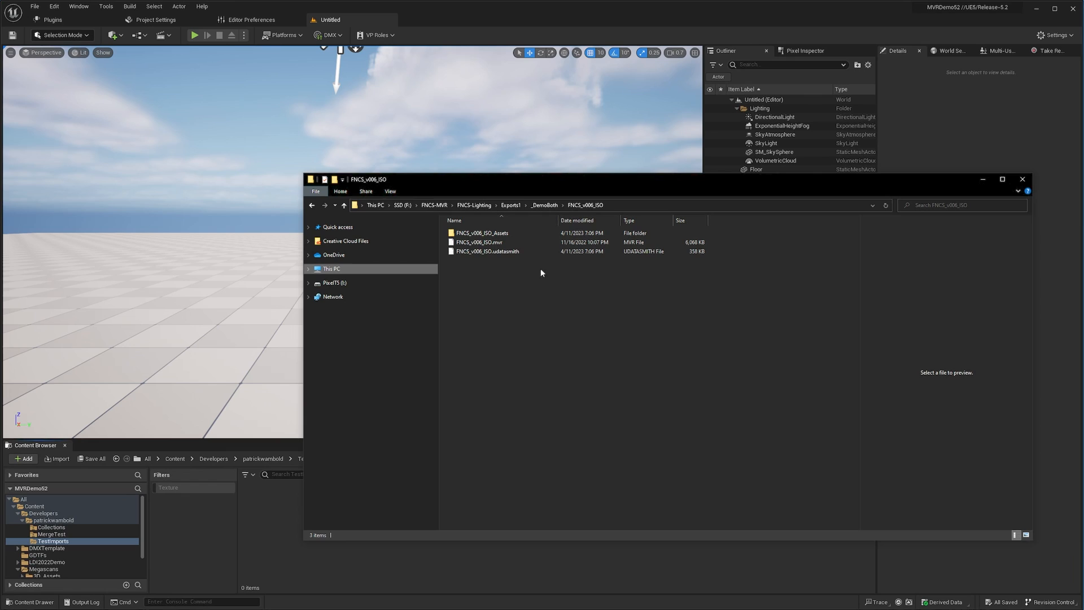
left_click(503, 252)
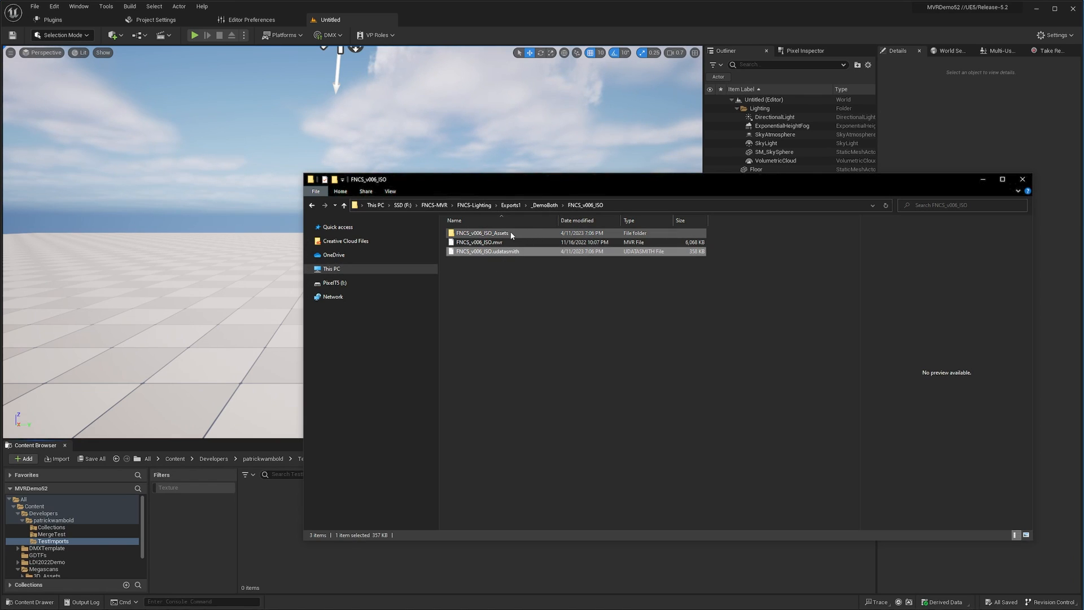
double_click(483, 233)
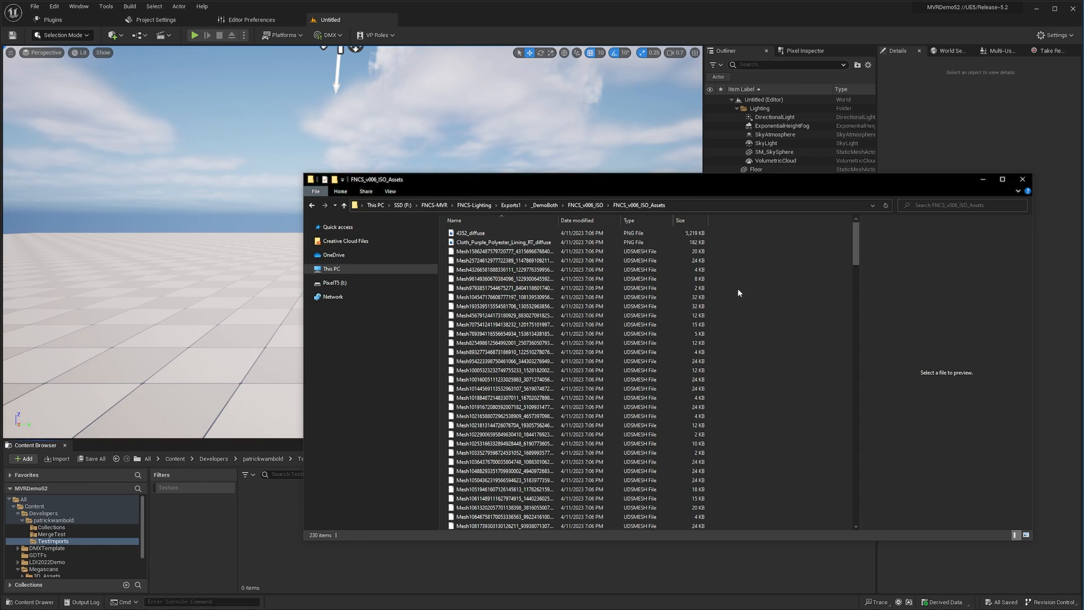
left_click(587, 206)
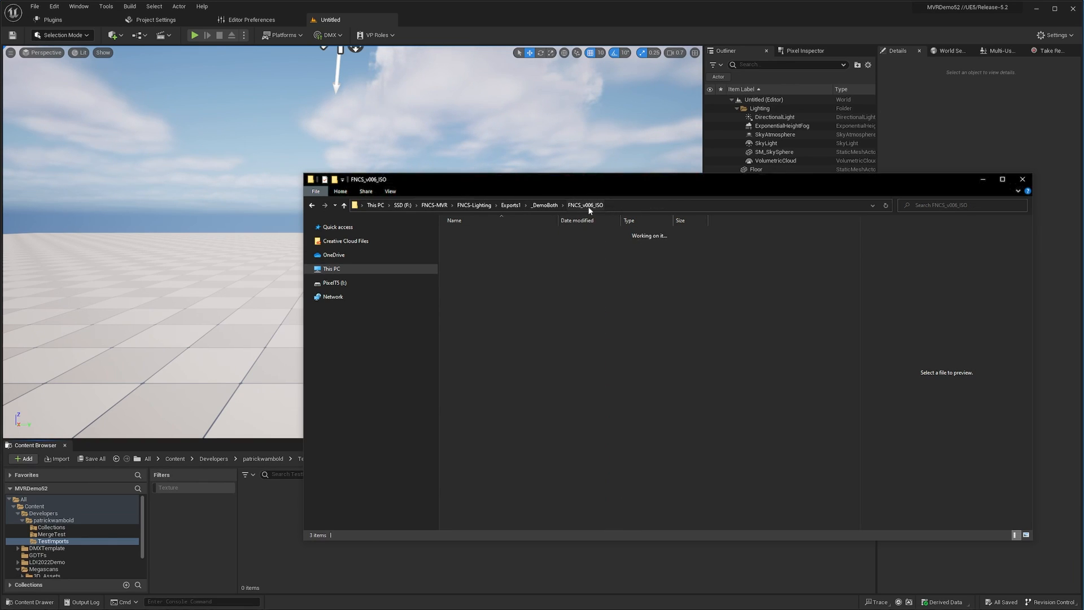
left_click(552, 316)
Step: Import FNCS_v006_ISO.mvr into the TestImports folder with input and output port updates disabled, and view the imported GDTFs
left_click_drag(474, 189, 170, 75)
left_click_drag(186, 134, 308, 541)
left_click(974, 245)
left_click_drag(974, 242, 498, 241)
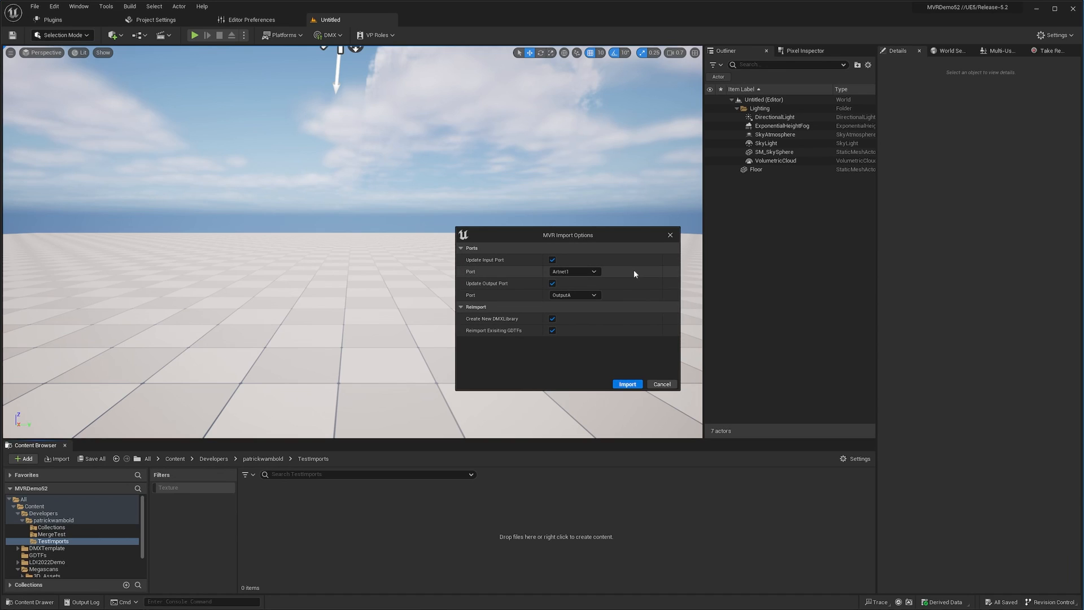
left_click(552, 260)
left_click(553, 272)
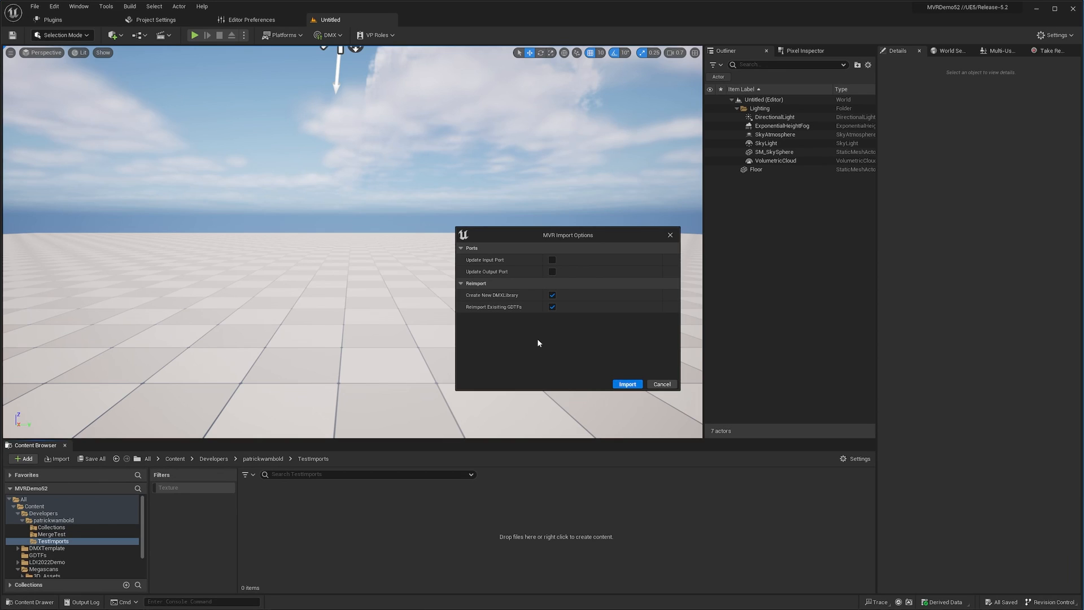
left_click(627, 384)
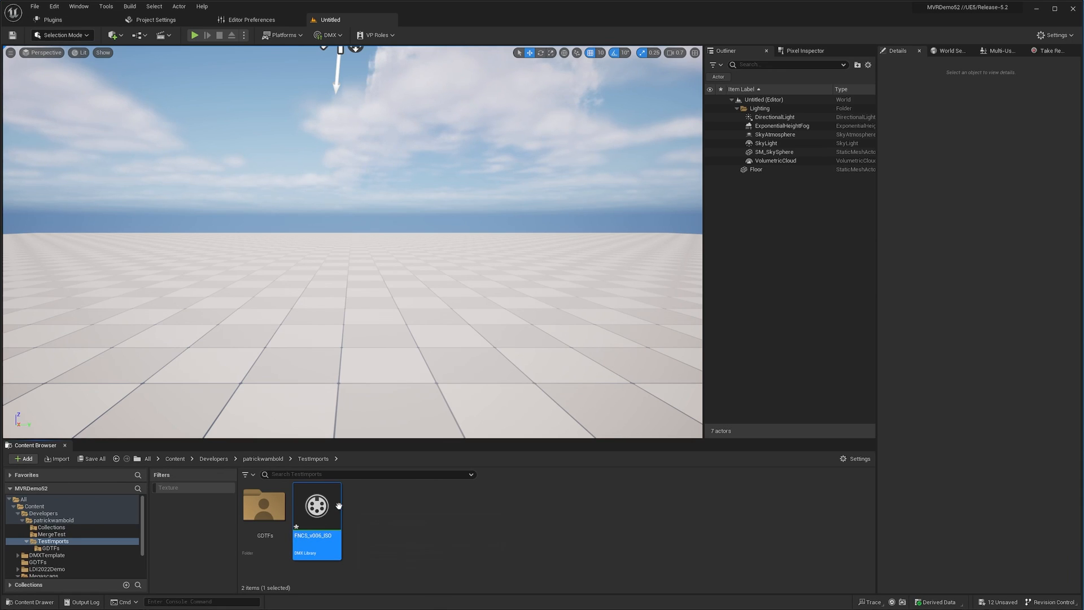
double_click(264, 505)
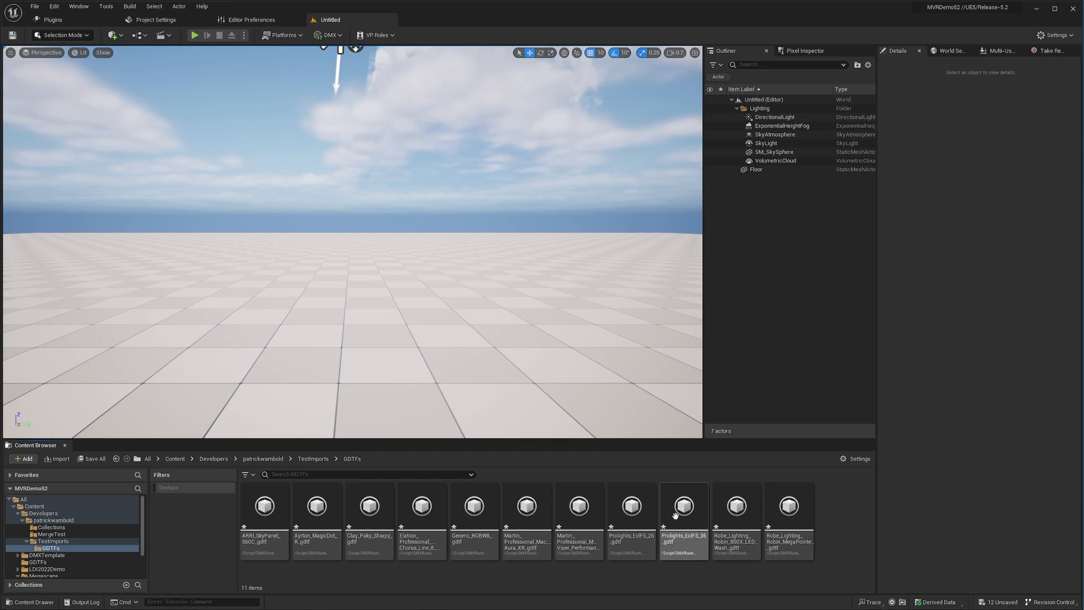
left_click(84, 541)
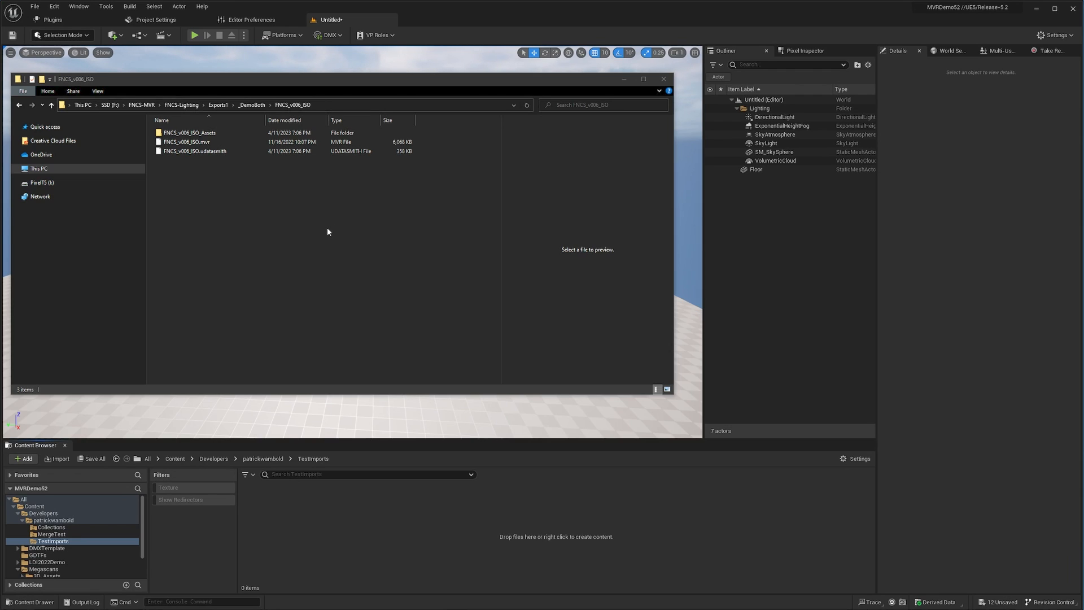
Step: Start a Datasmith file import of FNCS_v006_ISO.udatasmith into the level, with TestImports as the content location
left_click(228, 61)
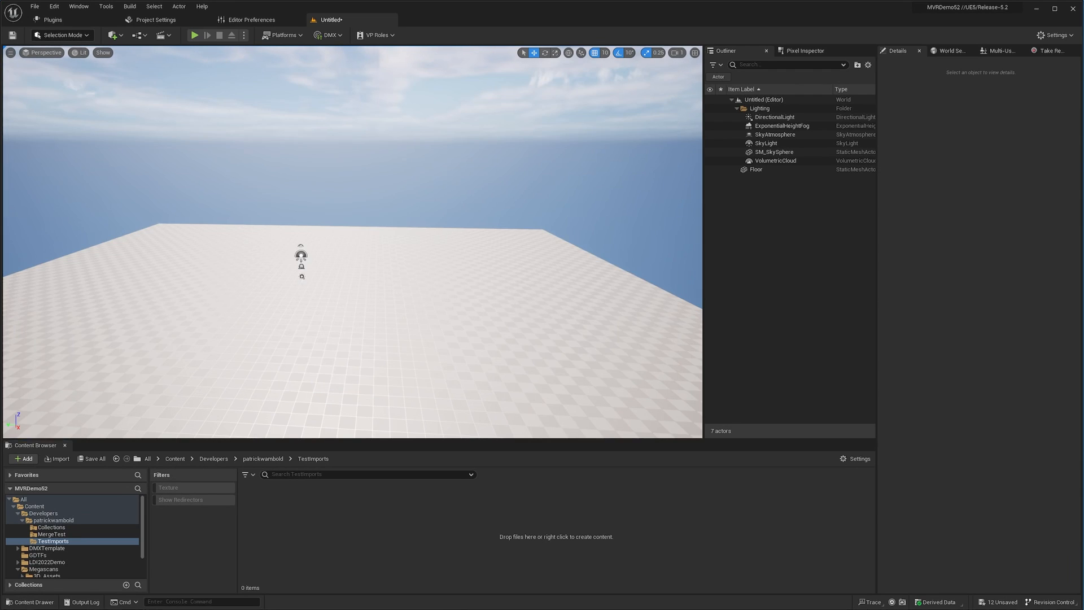
left_click(112, 35)
mouse_move(139, 105)
left_click(229, 120)
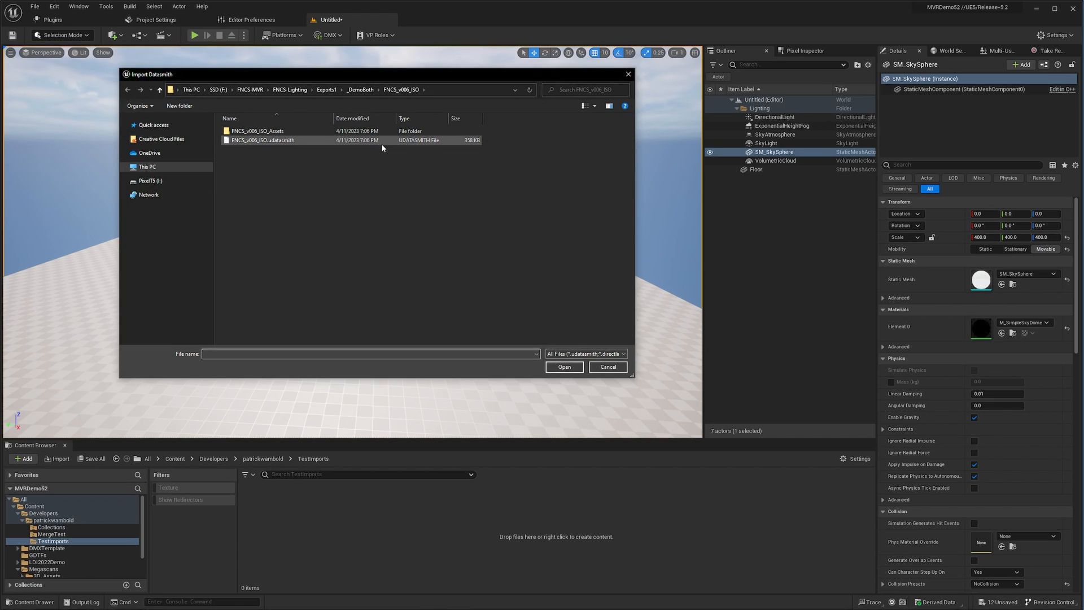
left_click(280, 140)
left_click(564, 367)
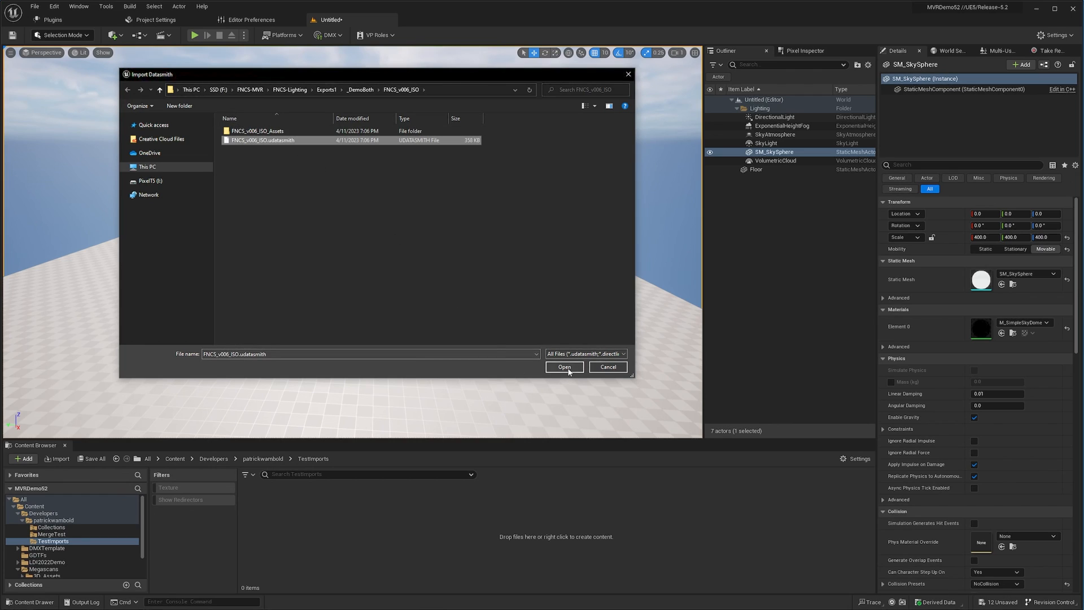
left_click_drag(1055, 211, 440, 176)
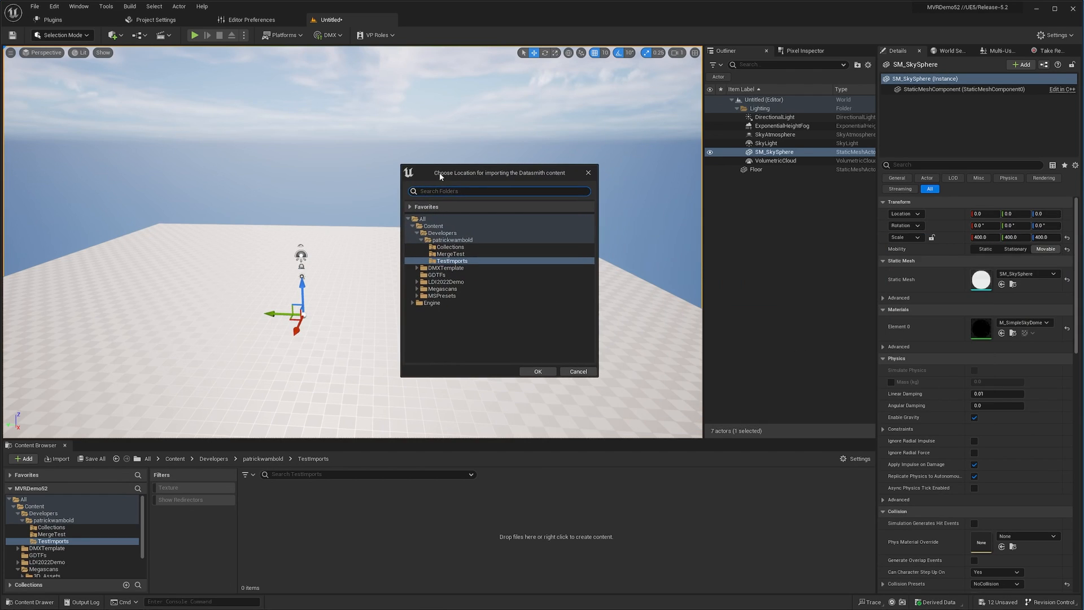
left_click(459, 254)
left_click(465, 262)
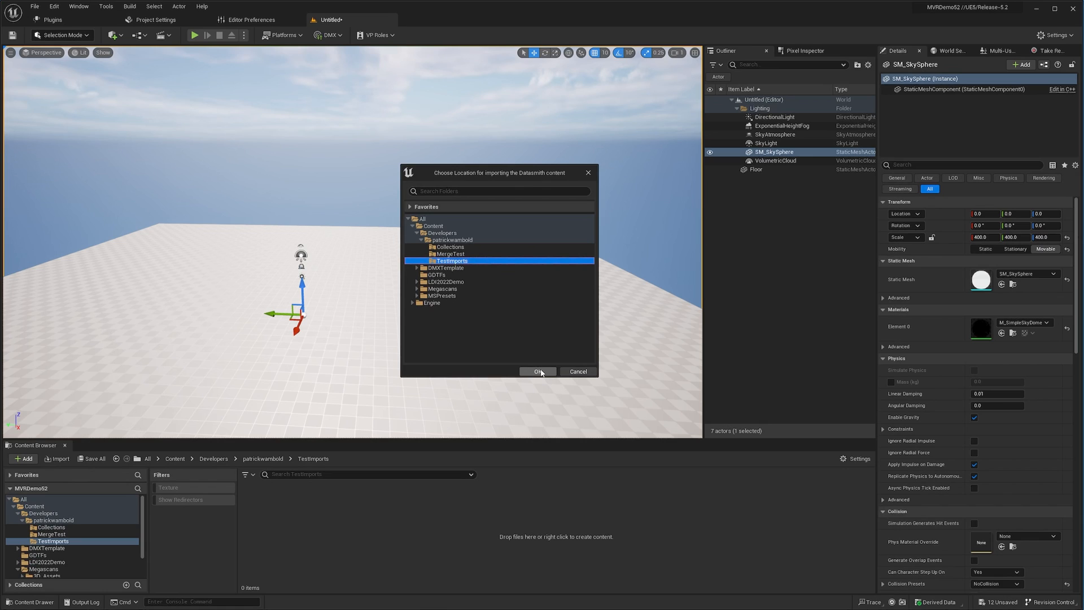
left_click(539, 371)
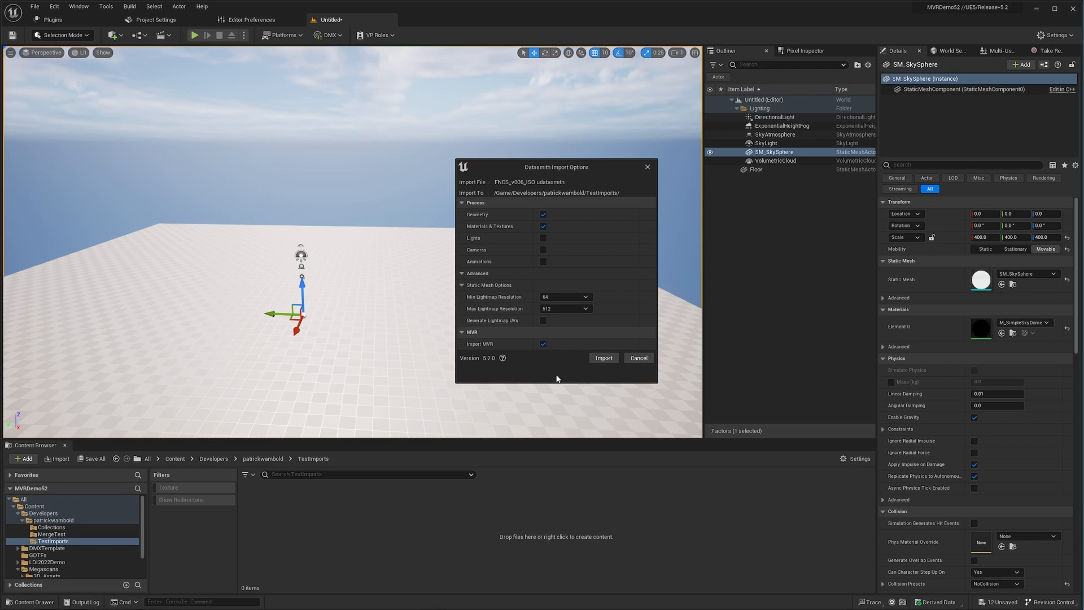
Step: Run the Datasmith import with Import MVR enabled, and input port updates, output port updates and Reimport Existing GDTFs disabled
left_click(604, 358)
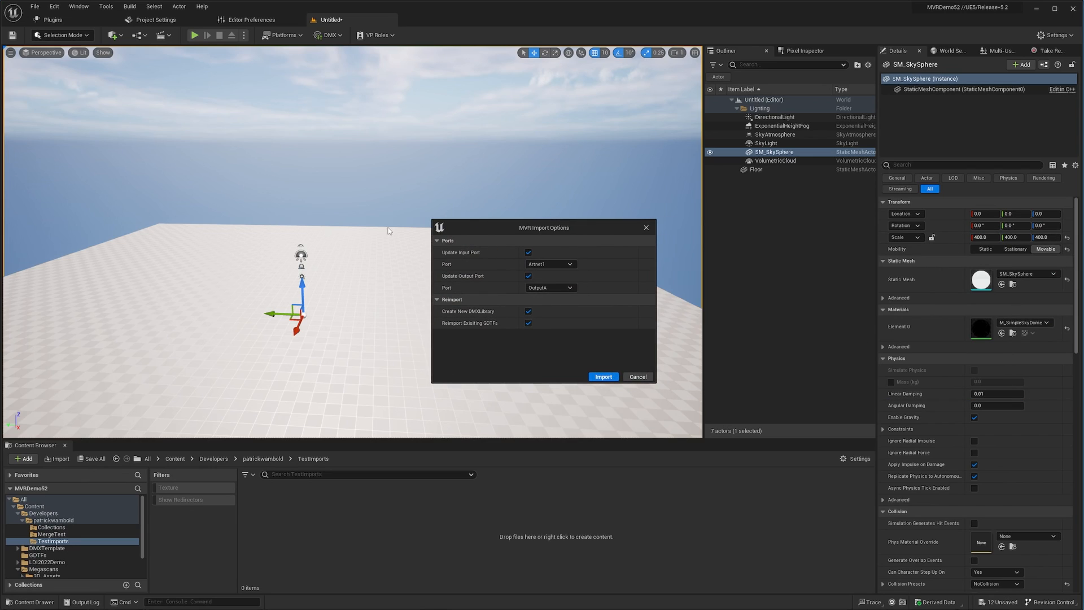
left_click(529, 252)
left_click(529, 264)
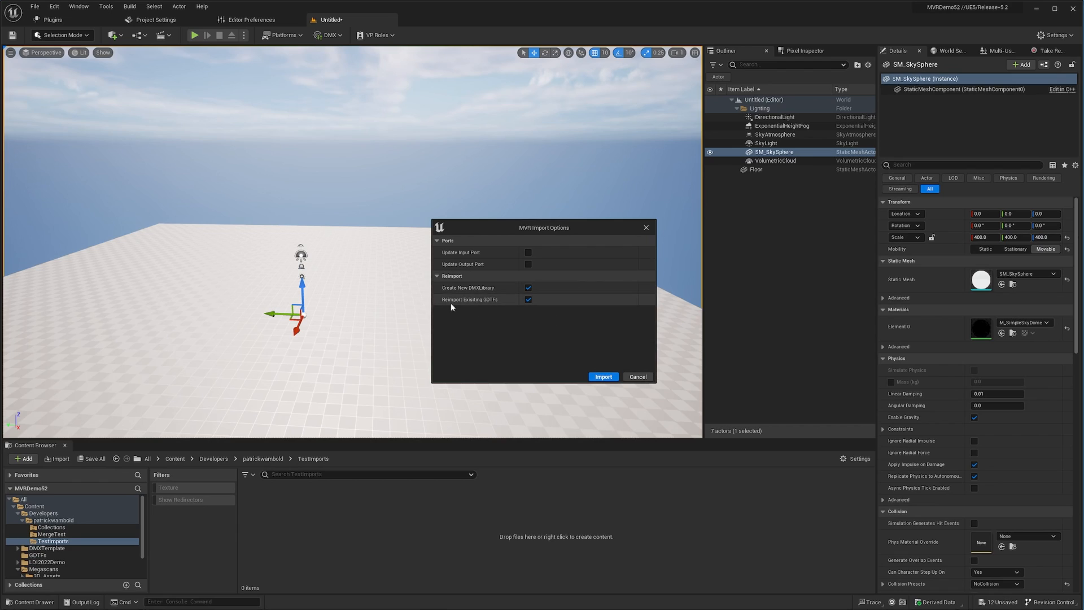
left_click(528, 300)
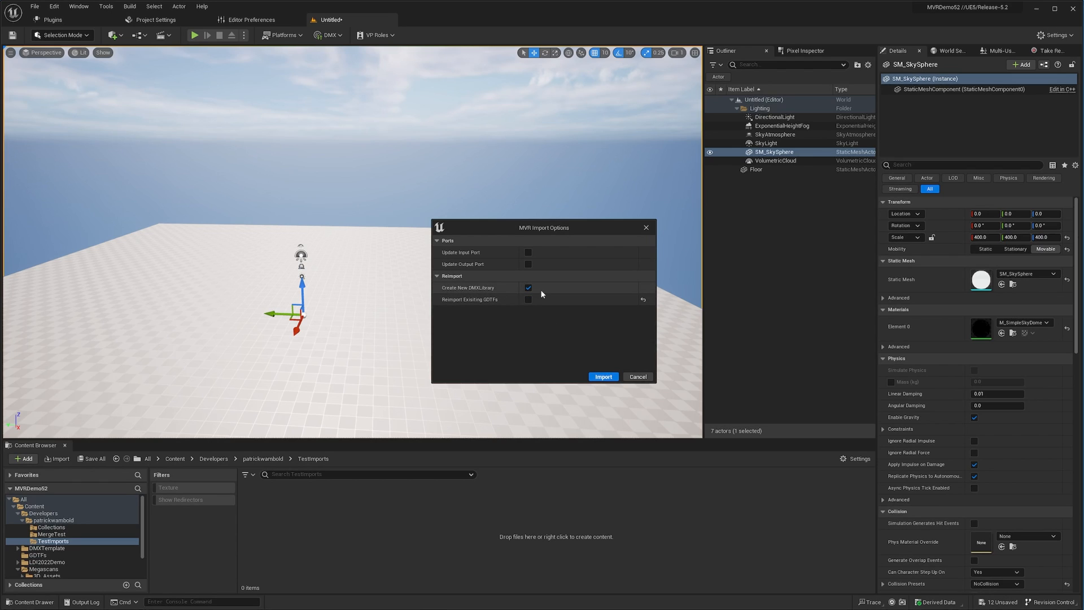
left_click(603, 377)
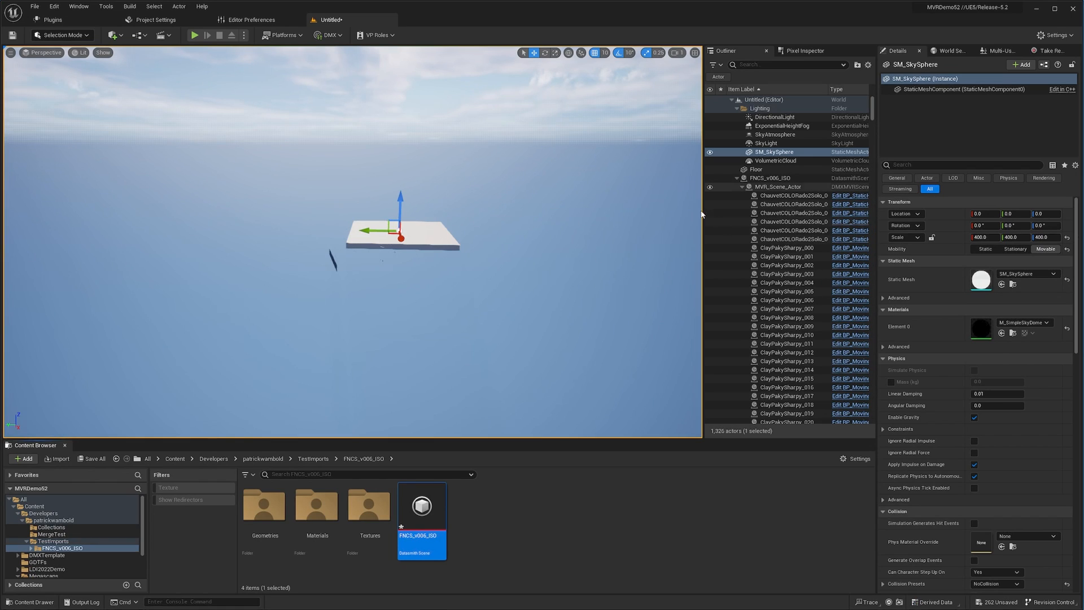
Step: Collapse the MVR_Scene_Actor and Video branches in the Outliner and select an LED screen part in the imported scene
left_click(743, 187)
left_click(742, 196)
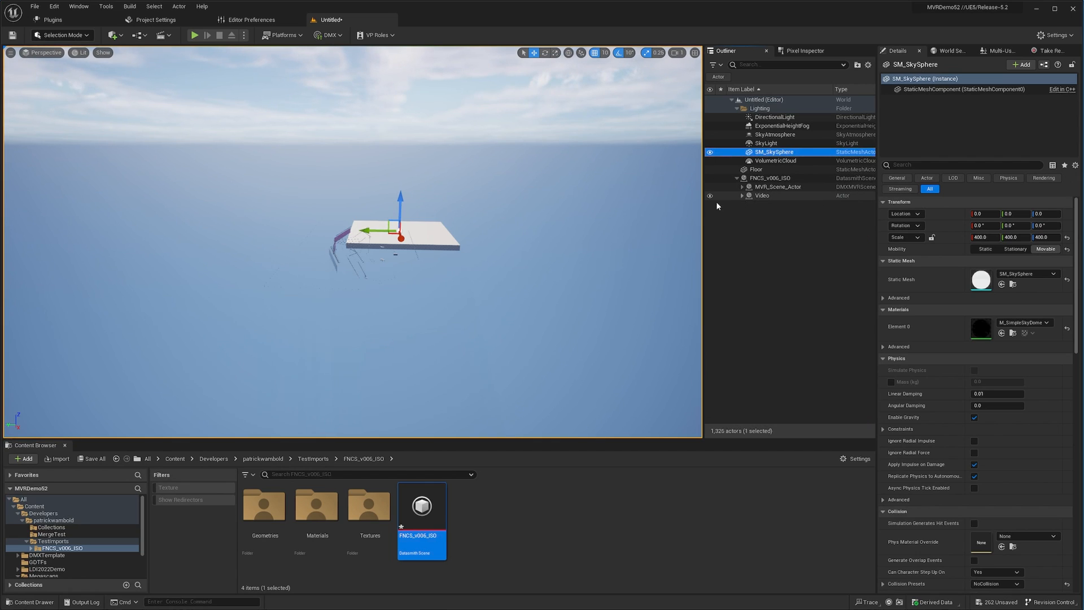
left_click(335, 244)
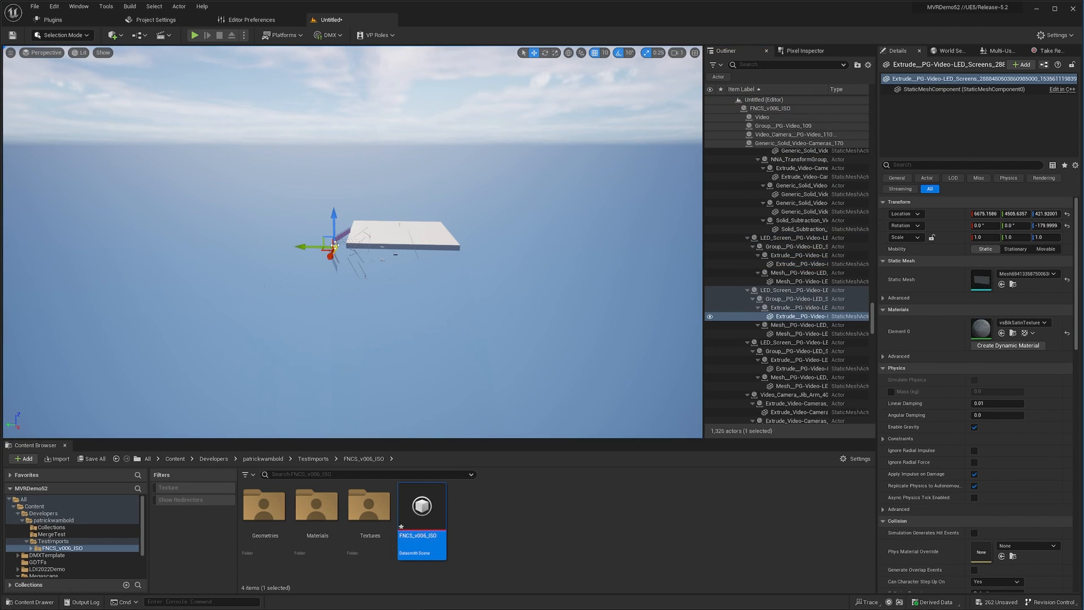
right_click_drag(356, 247, 310, 269)
key("w")
scroll(305, 269, "up", 2)
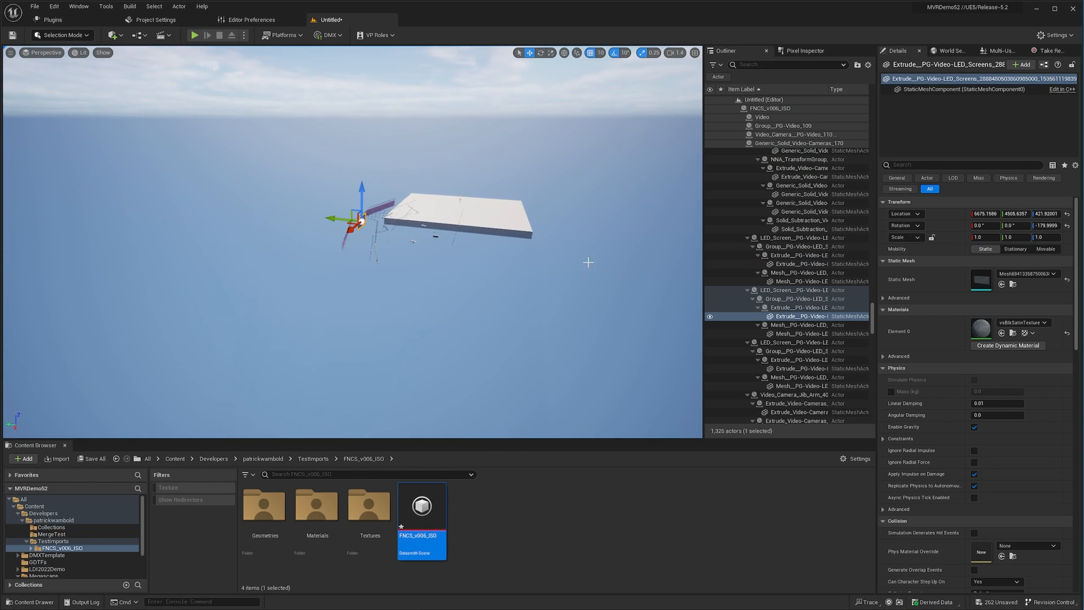
Step: Assign CheckerMaterial to the mesh of the selected LED screen's group and inspect the screen from the front
left_click(804, 334)
left_click(1018, 322)
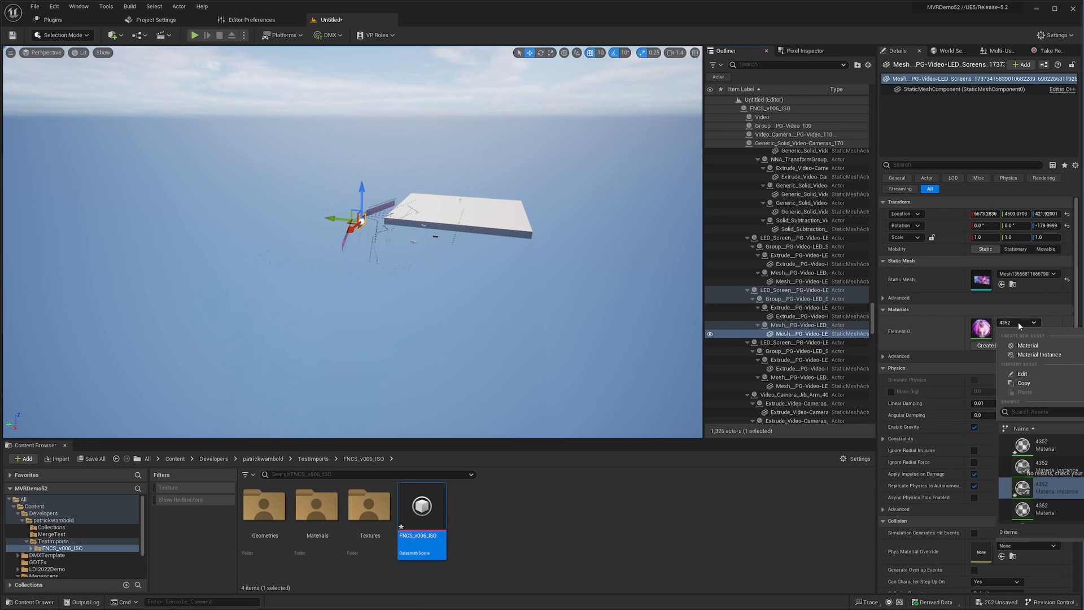
scroll(1055, 447, "down", 10)
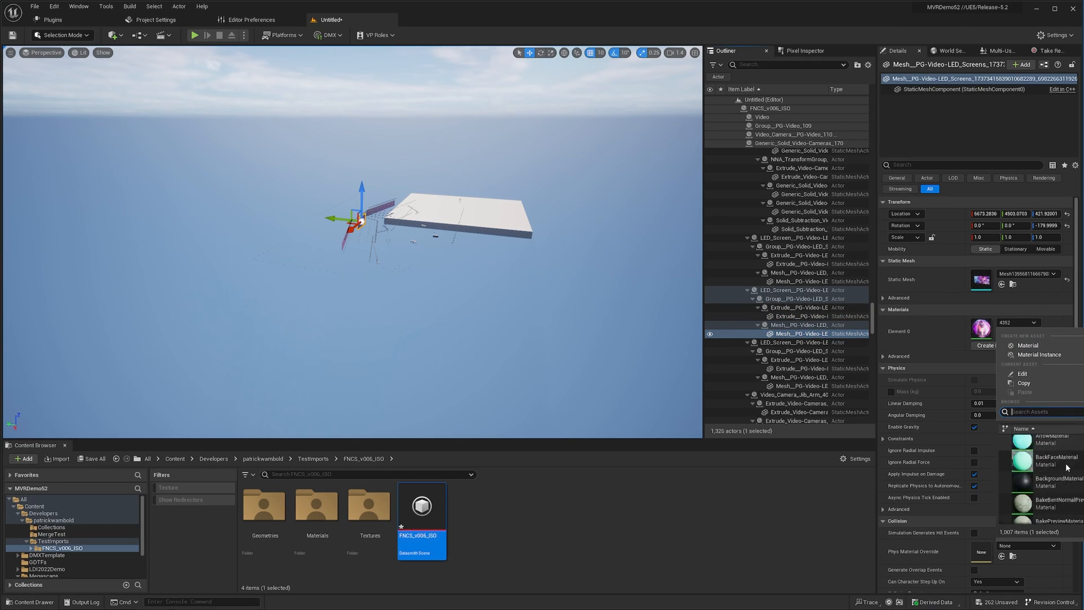
scroll(1067, 468, "down", 10)
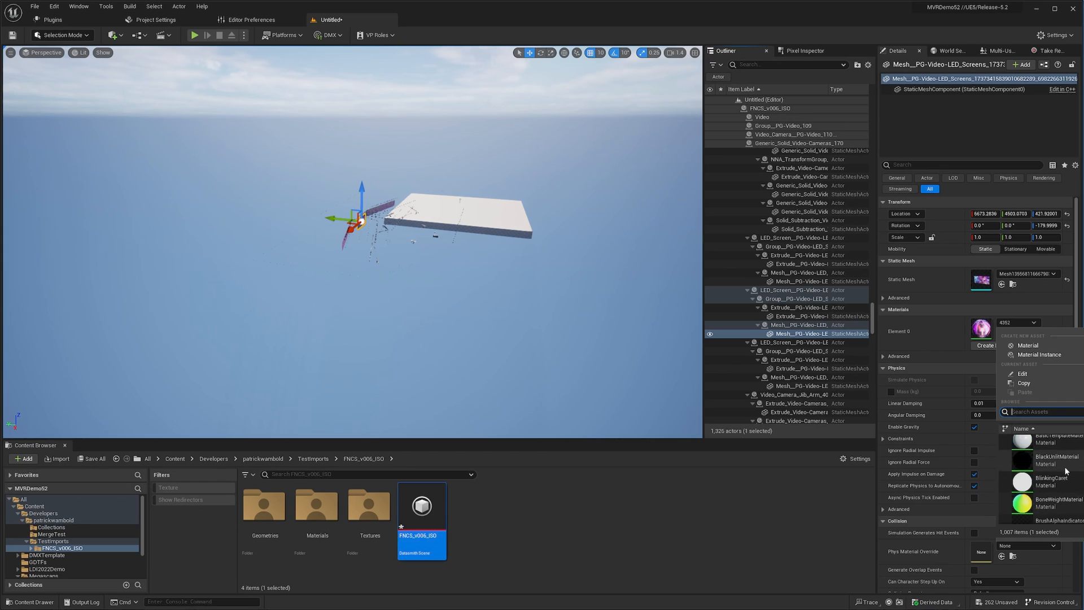
scroll(1066, 473, "down", 5)
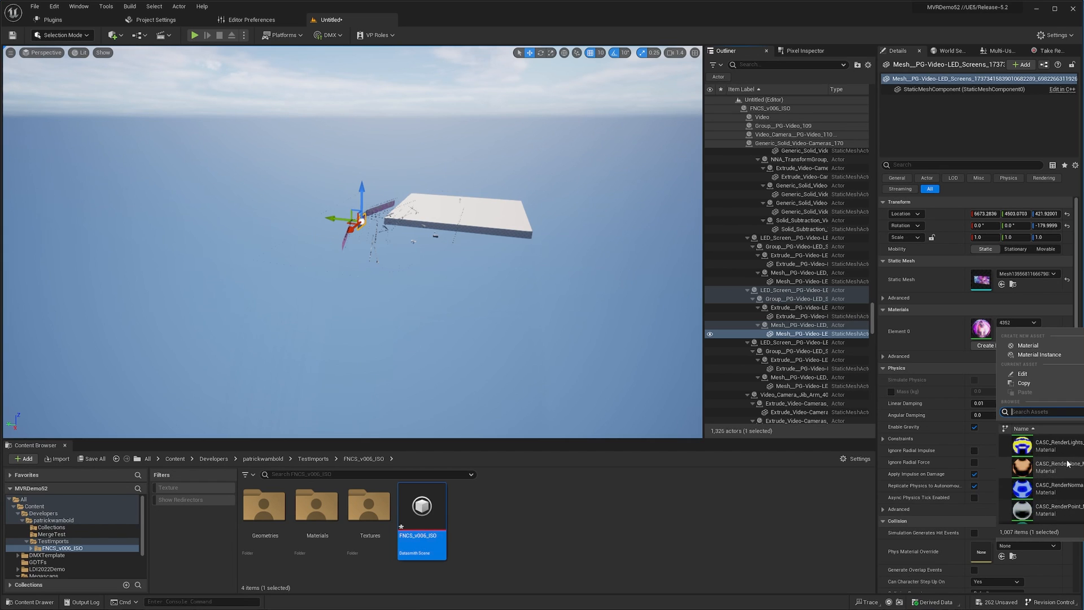
left_click(1051, 483)
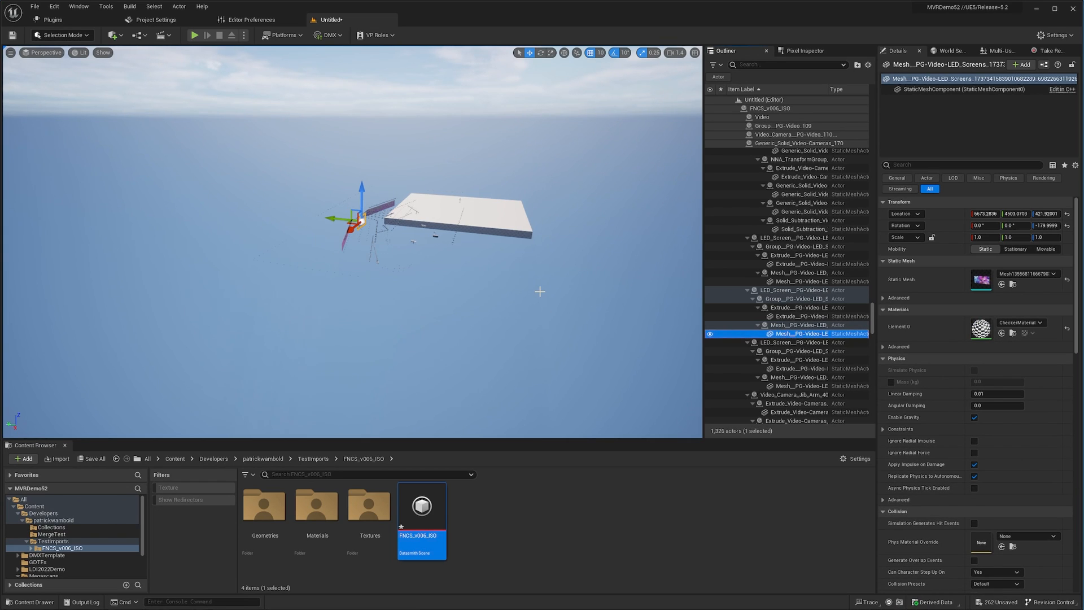
key("f")
key("s")
right_click_drag(491, 270, 298, 232)
key("s")
key("w")
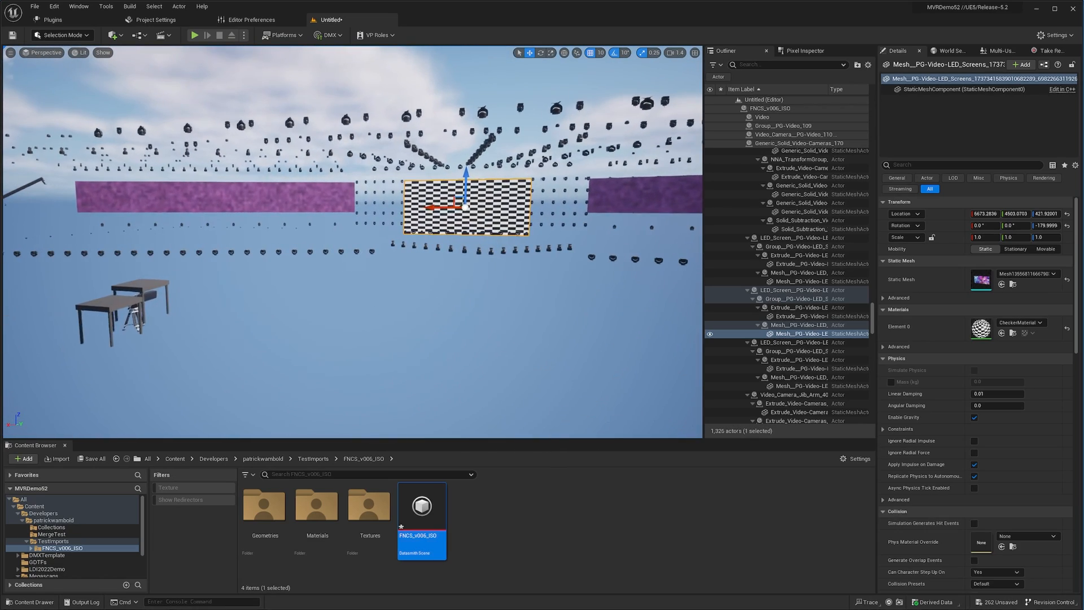
Step: Collapse the FNCS_v006_ISO hierarchy in the Outliner and expand Video to review its top-level groups
scroll(788, 249, "up", 8)
left_click_drag(873, 306, 872, 113)
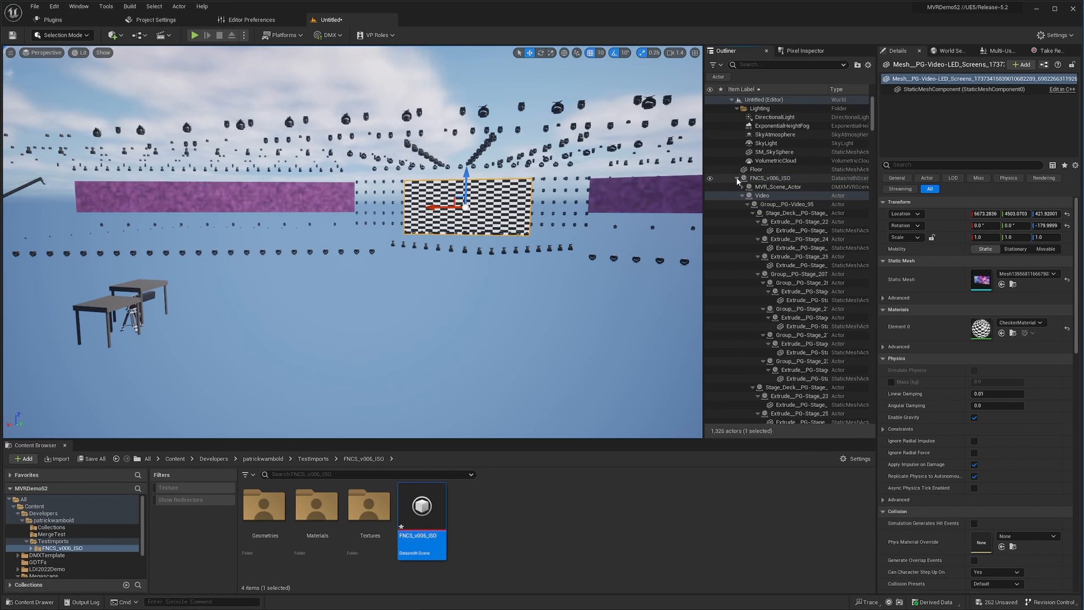
left_click(736, 178)
left_click(737, 179)
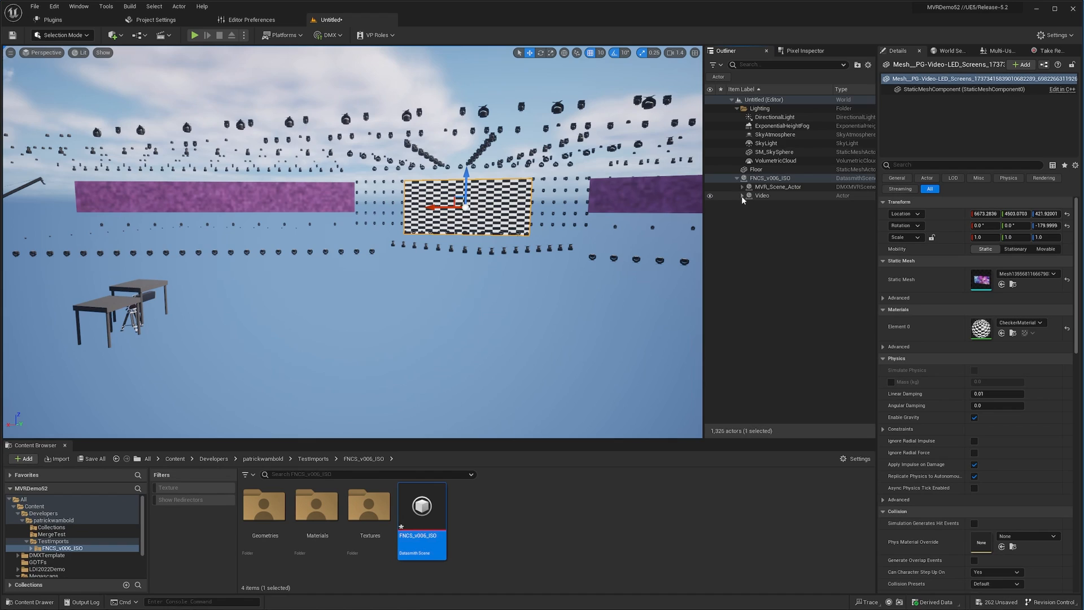
left_click(742, 195)
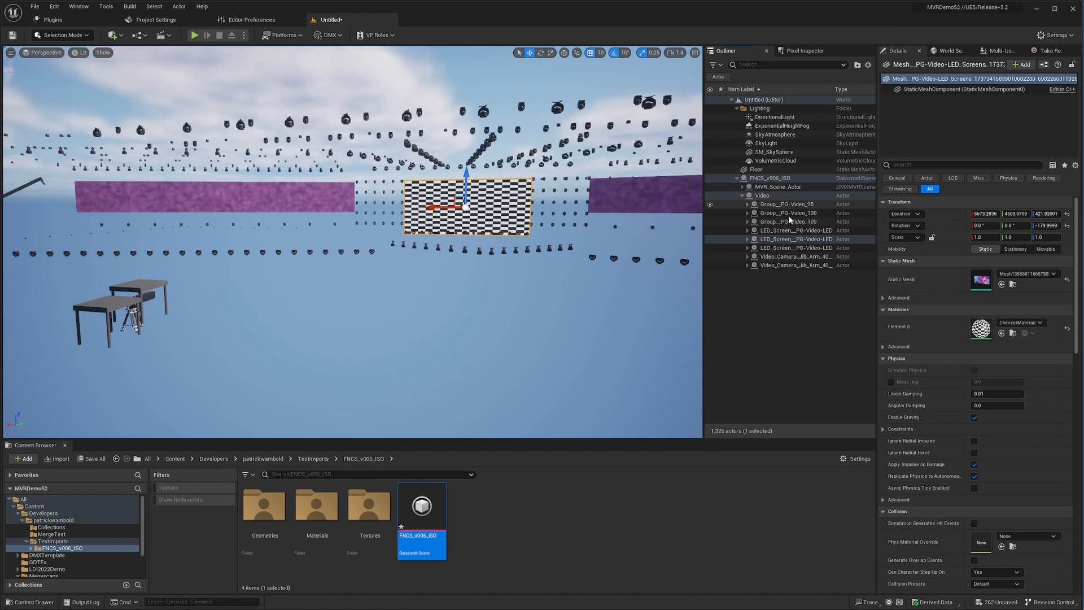
Step: Collapse the Video branch, examine the fixture actors under MVR_Scene_Actor in the Outliner, and collapse that branch too
left_click(743, 195)
left_click(741, 187)
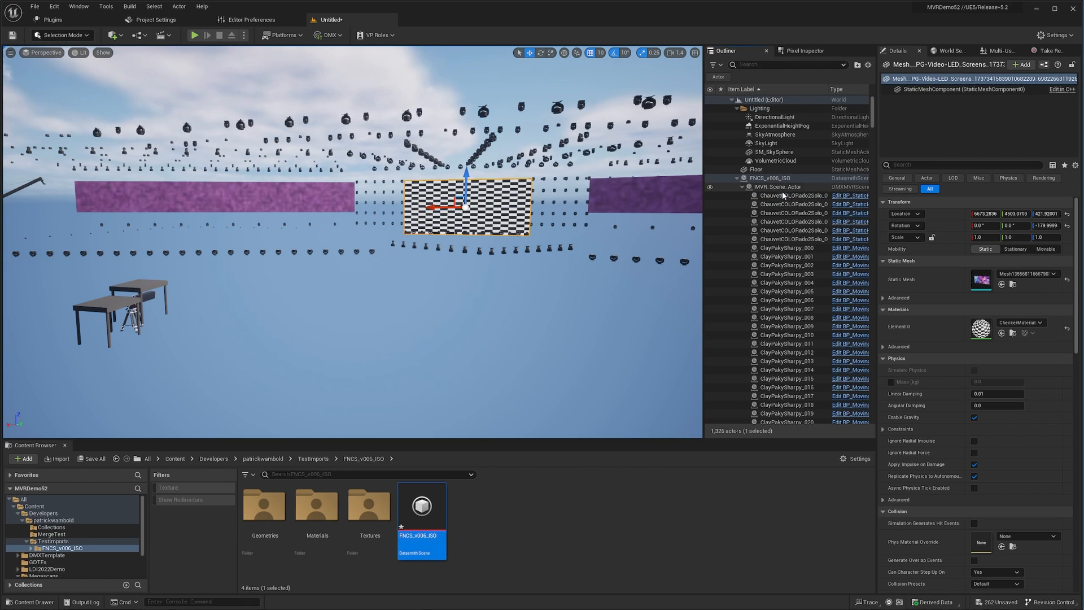
left_click(743, 187)
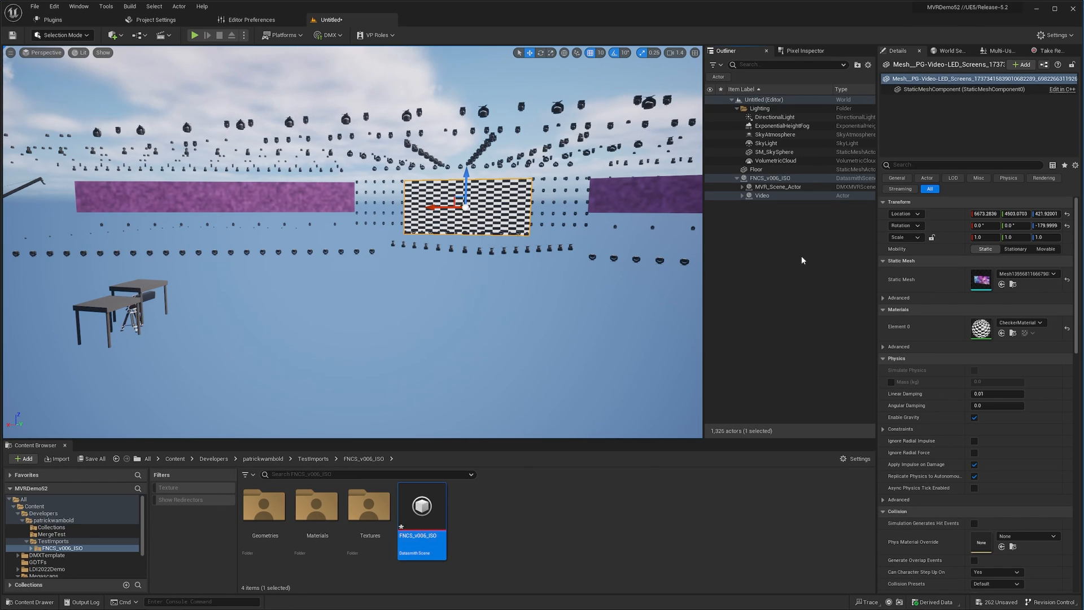
Step: Move the FNCS_v006_ISO DMX Library from the Content folder into TestImports and open that folder
left_click(491, 511)
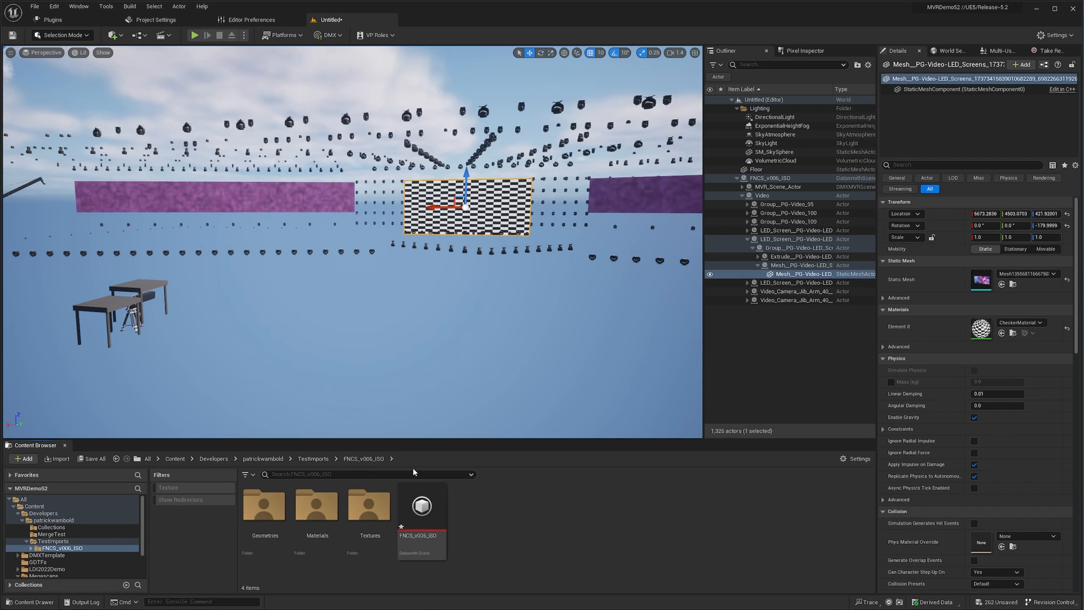
left_click(50, 506)
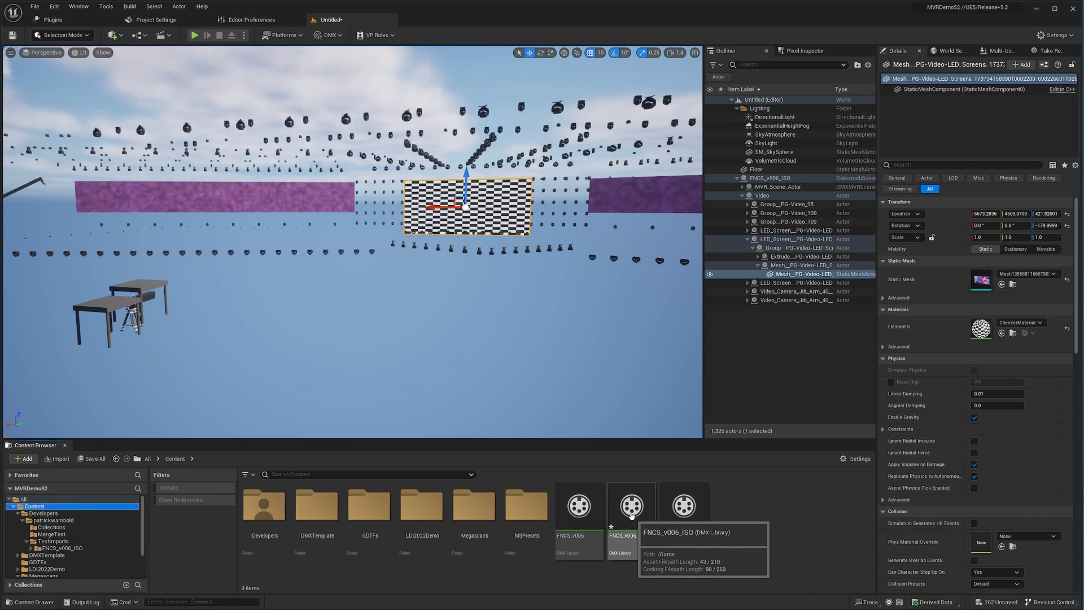
left_click_drag(627, 512, 53, 542)
left_click(79, 562)
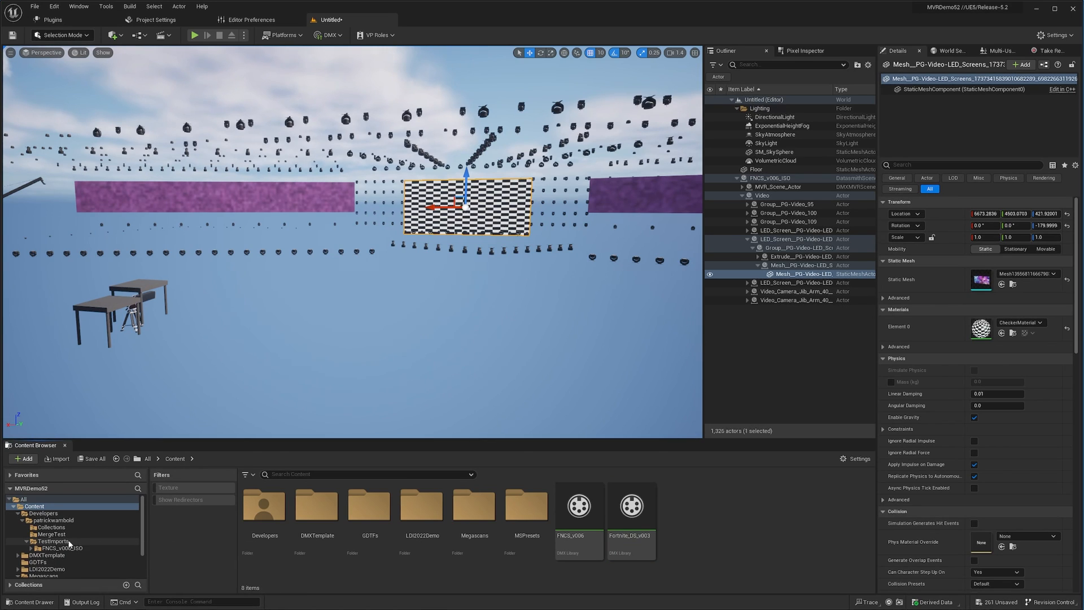
left_click(54, 541)
left_click(398, 538)
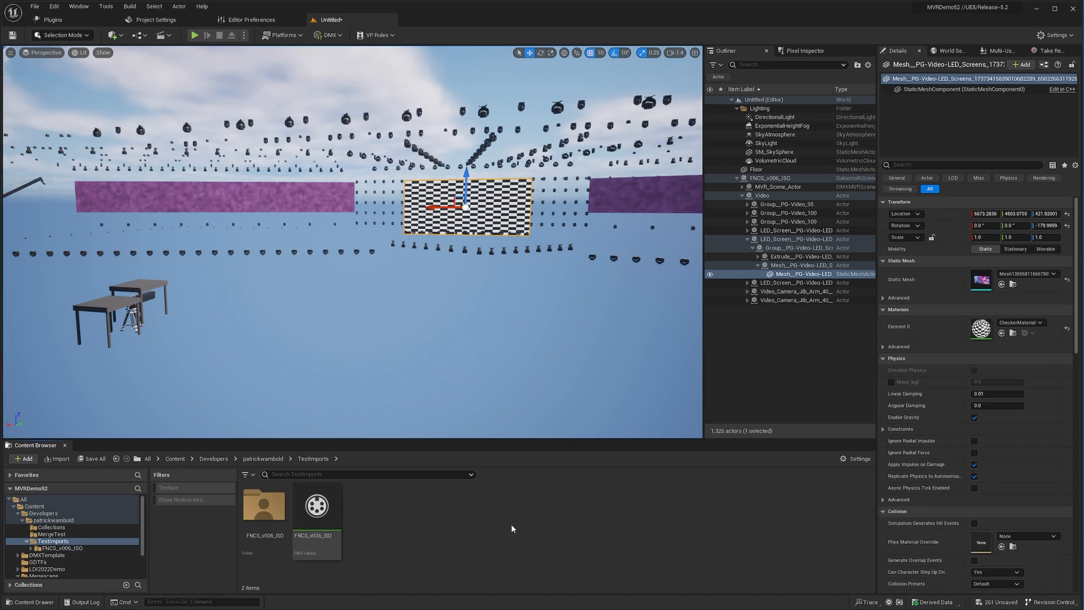
Step: Open the FNCS_v006_ISO DMX Library, dock its editor with the other editor tabs, and view its fixture patch list
left_click(329, 520)
double_click(329, 520)
left_click_drag(460, 67, 416, 23)
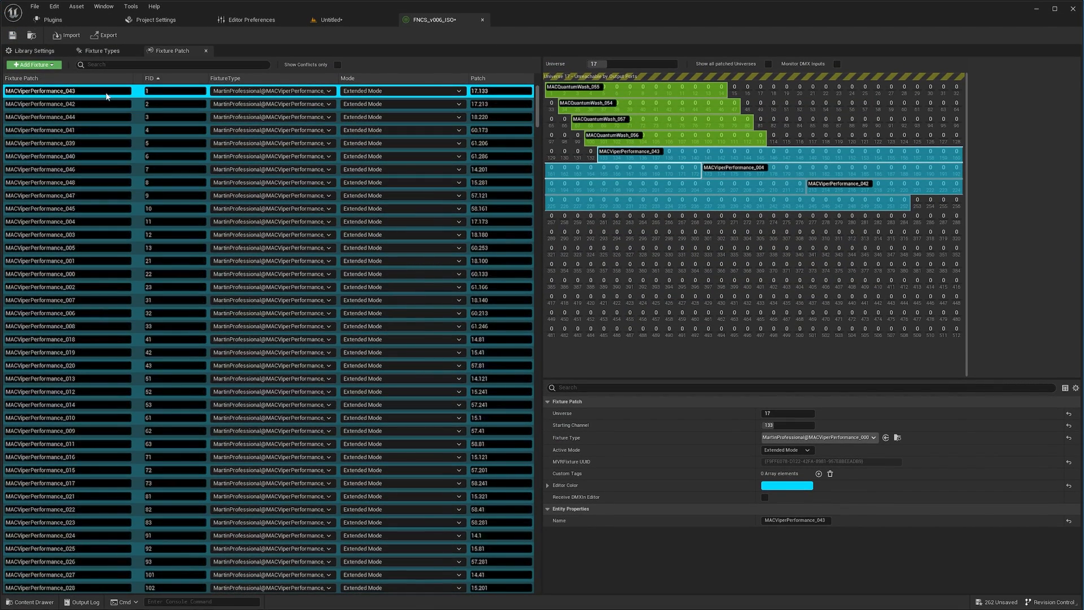
mouse_move(537, 103)
left_mouse_down()
mouse_move(520, 504)
mouse_move(542, 388)
mouse_move(537, 105)
left_mouse_up()
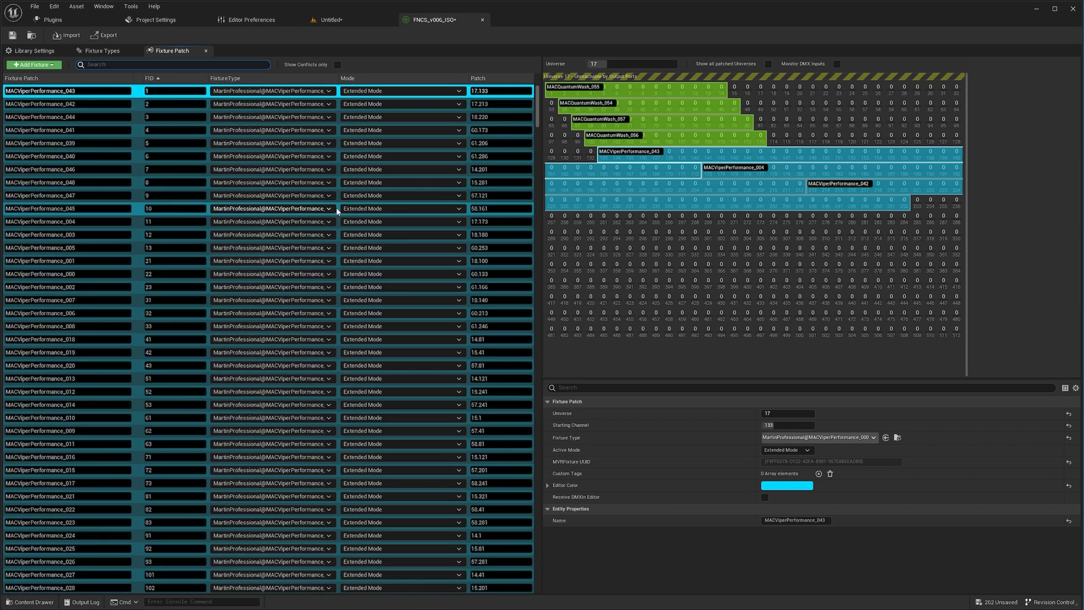
Step: Search the fixture patch list for 11 and for Viper, and clear the search
type("11")
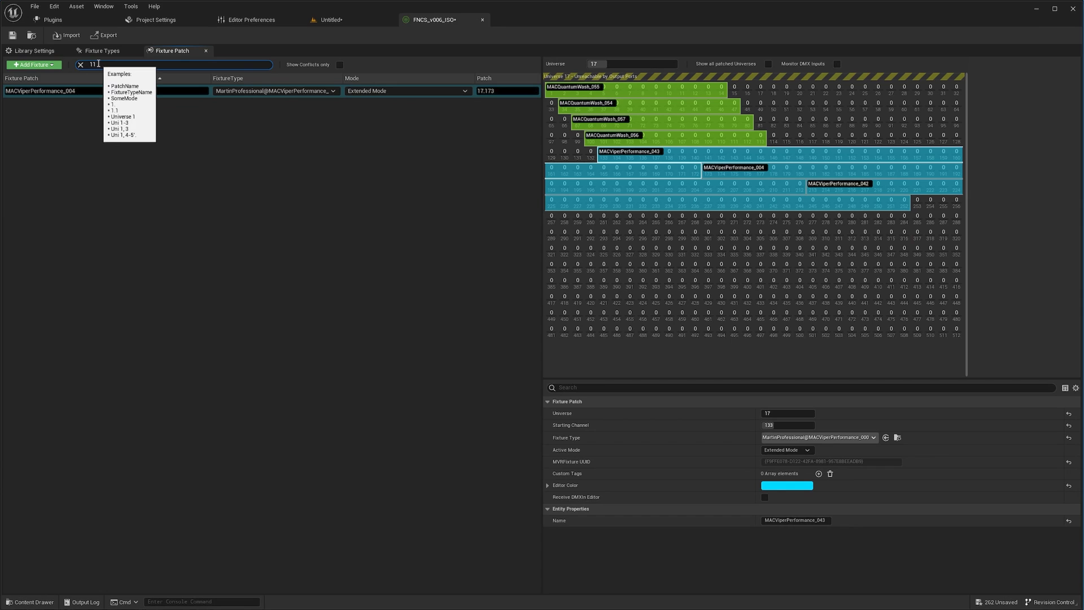
key("BackSpace")
key("BackSpace")
type("V")
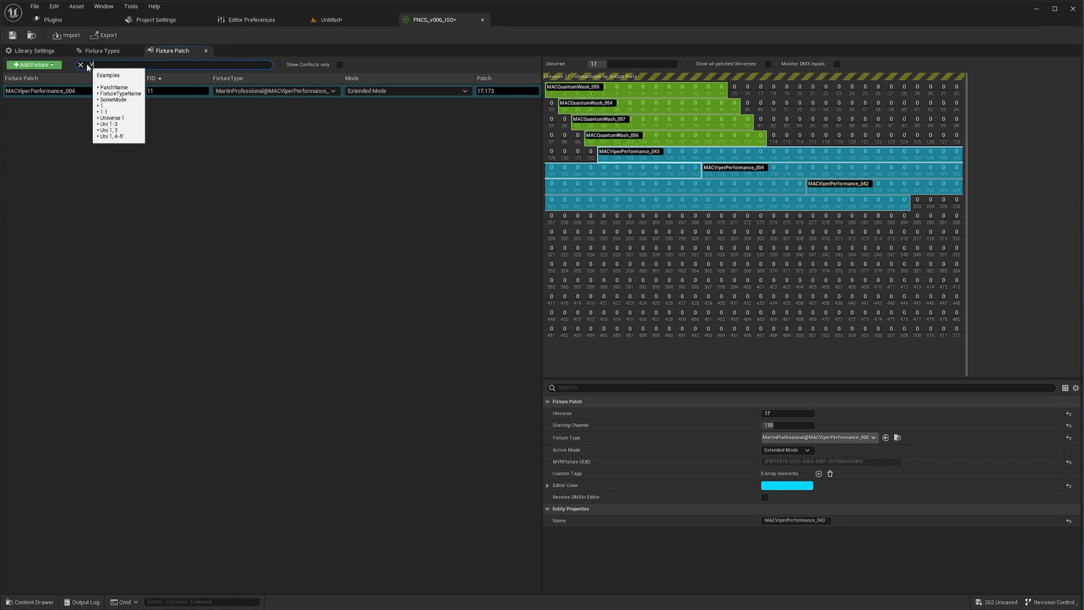
type("iper")
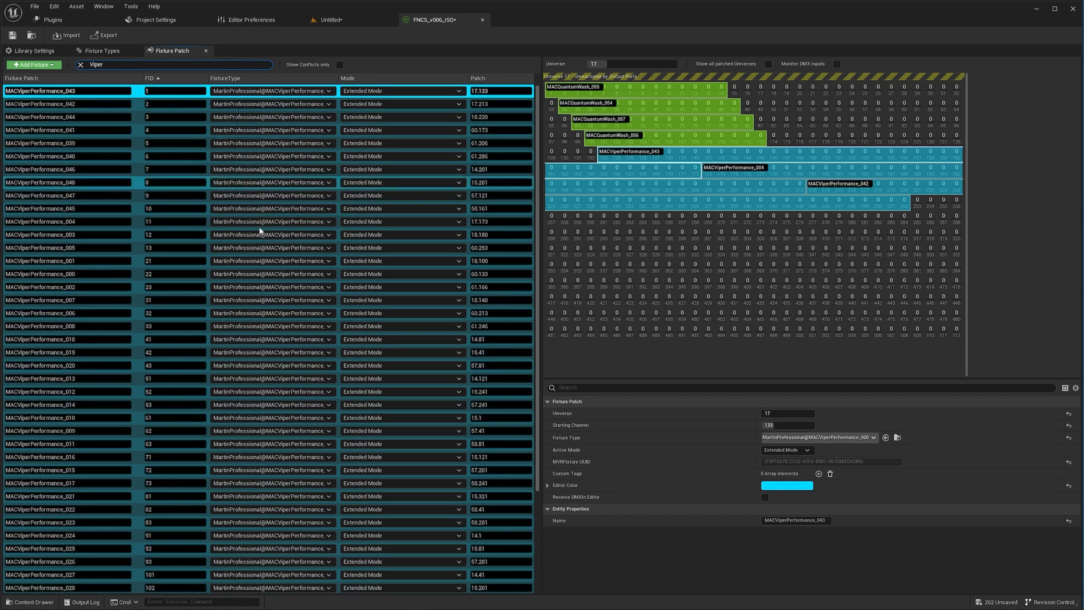
left_click(82, 65)
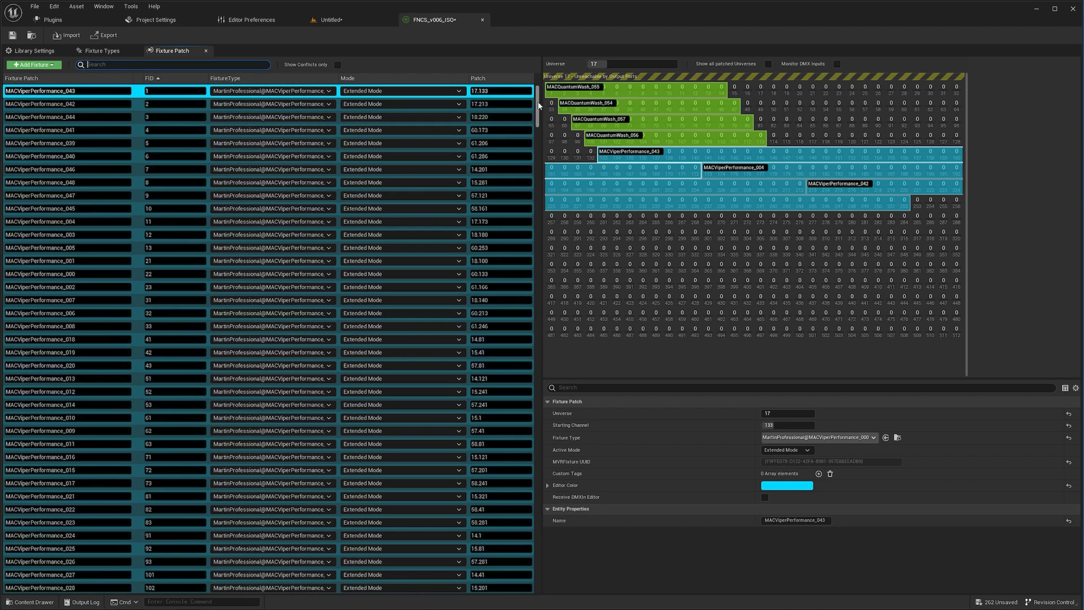
Step: Disable the output ports OutputA, OutputB and OutputC in the DMX library's settings
left_click(34, 51)
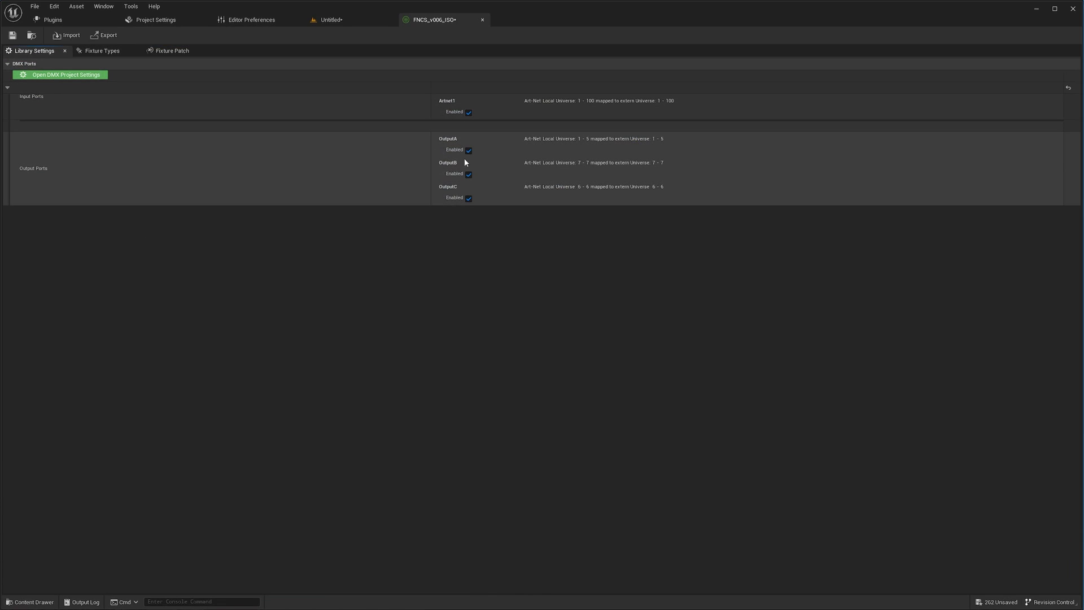
left_click(468, 151)
left_click(469, 175)
left_click(468, 198)
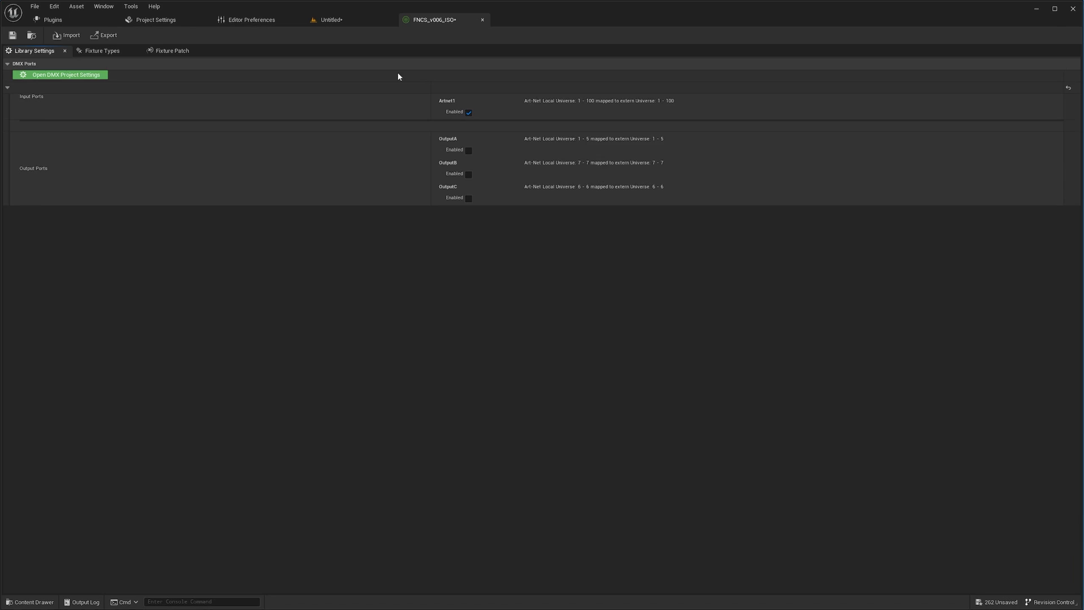
Step: Examine the library's fixture types with their modes and functions, alongside its fixture patch list
left_click(99, 50)
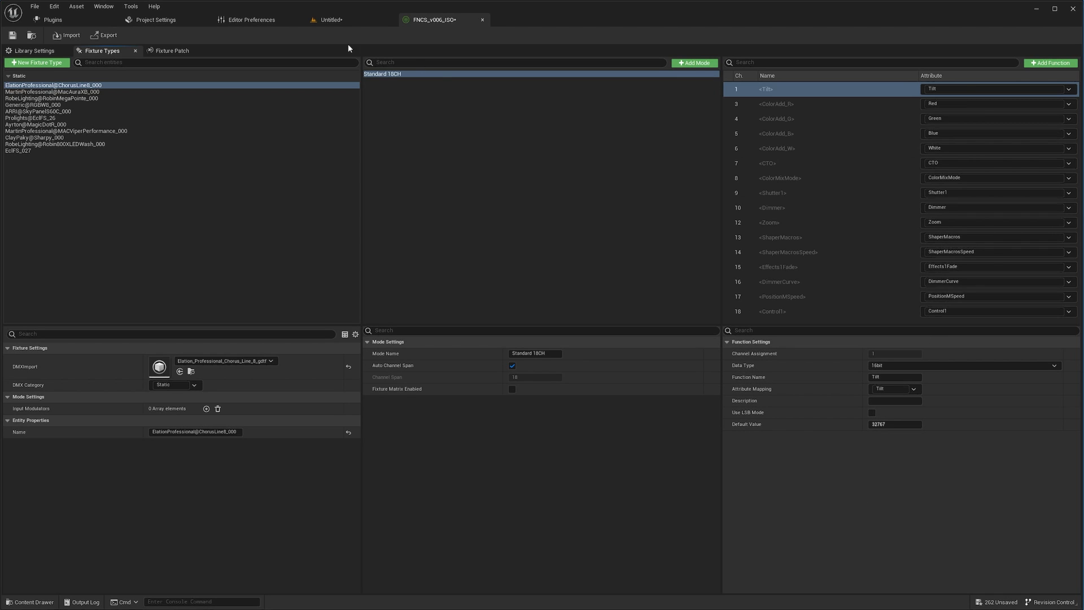
left_click(172, 50)
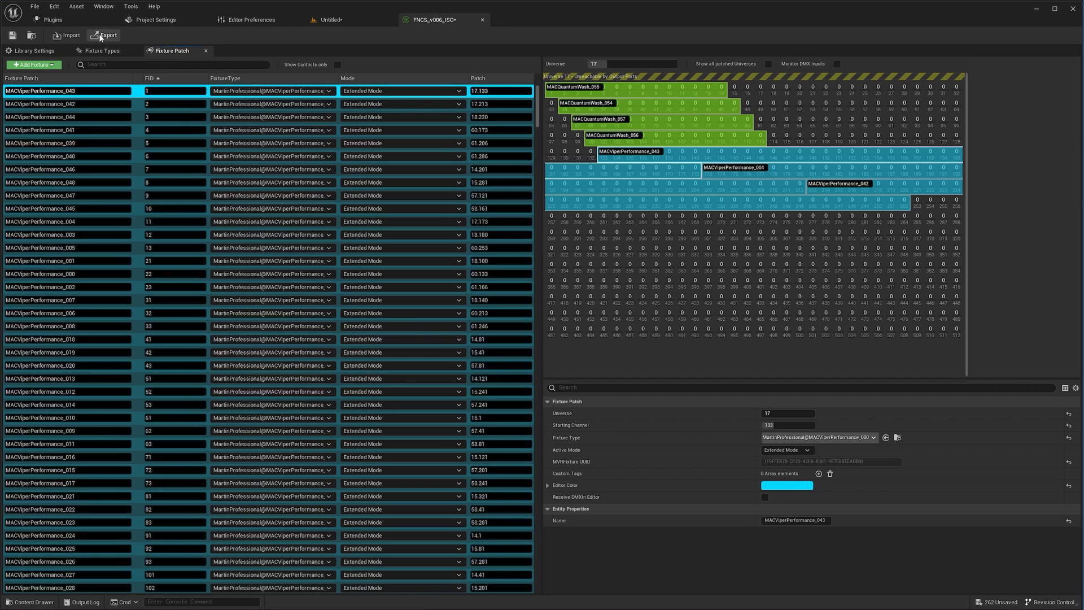
left_click(106, 49)
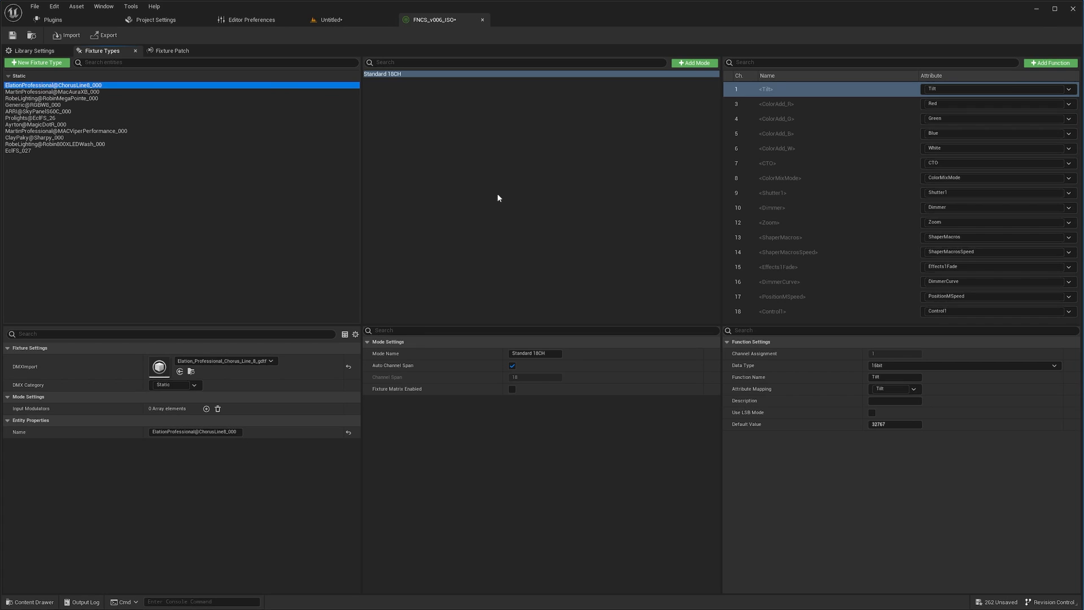
Step: Return to the level and check which actor classes can be spawned for MVR_Scene_Actor's first GDTF
left_click(328, 20)
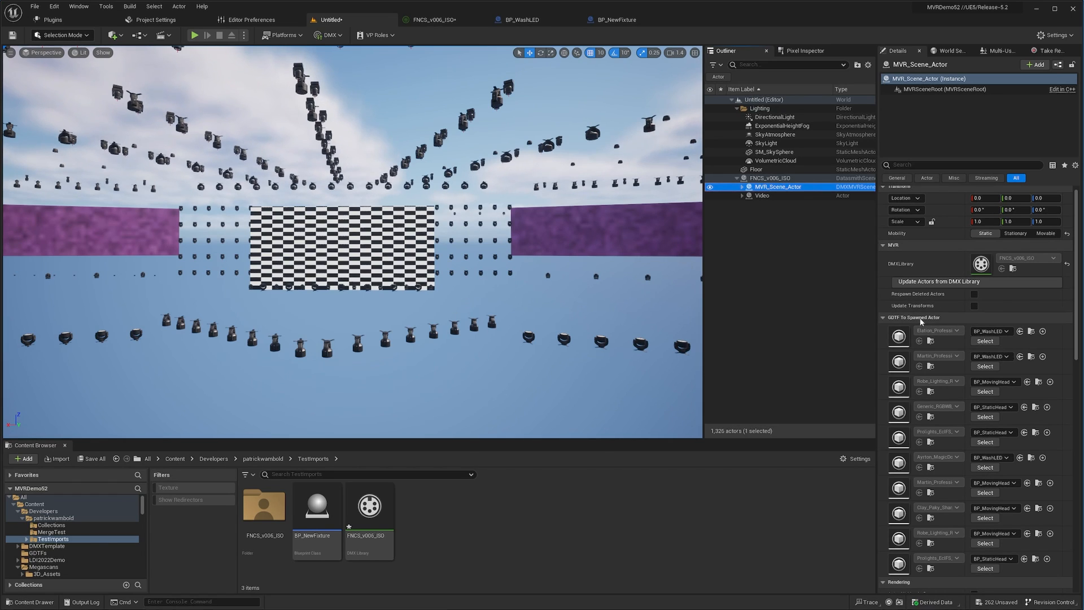
left_click(993, 332)
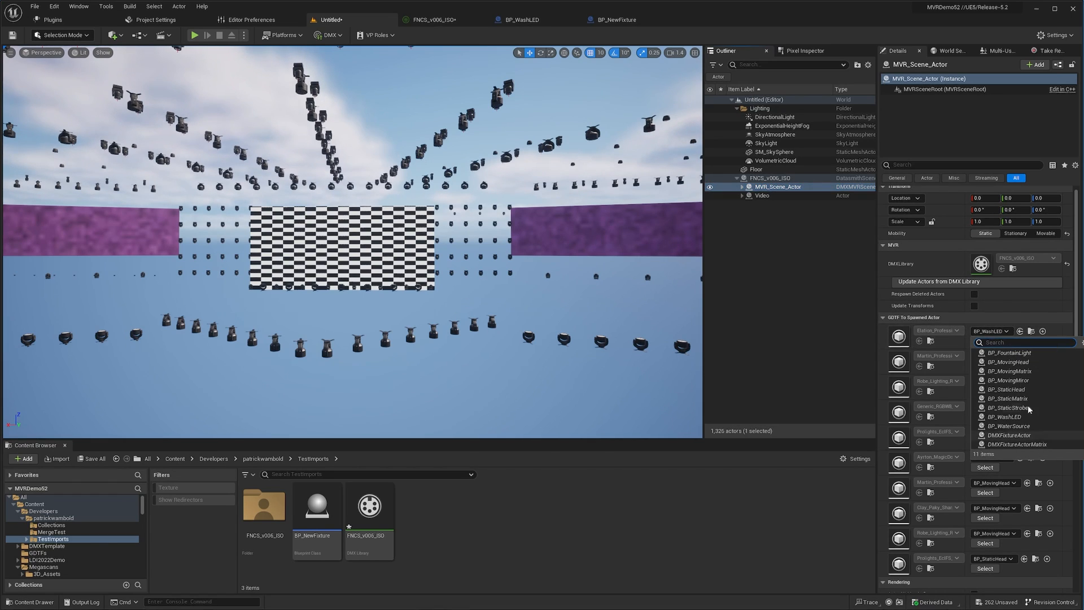
left_click(809, 317)
left_click(788, 186)
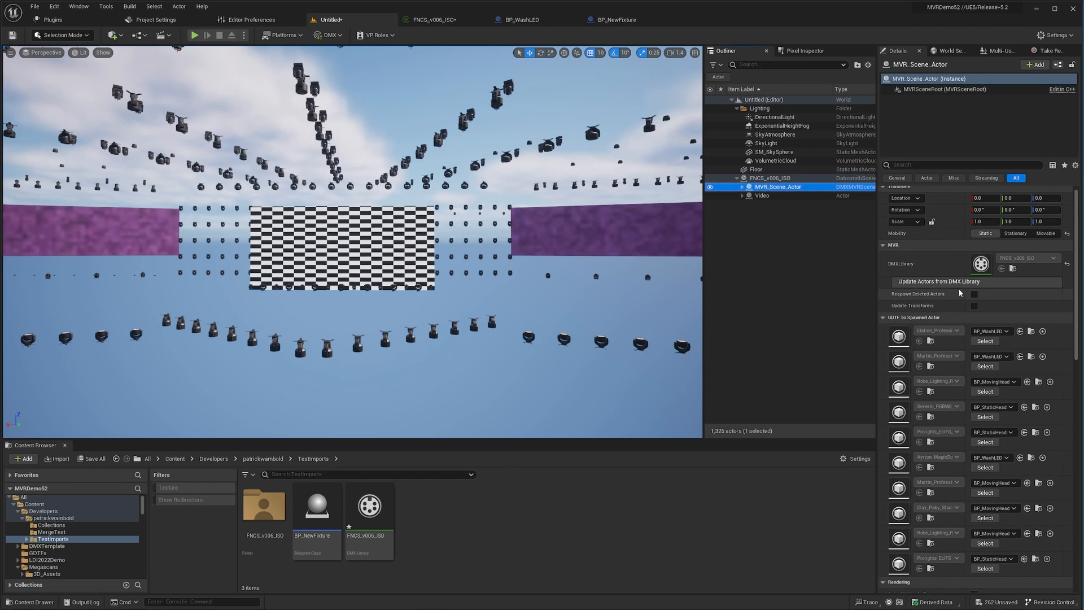
Step: Move the ElationZCL360i_000 fixture sideways along its red axis and delete the neighbouring ElationZCL360i_001
left_click(531, 339)
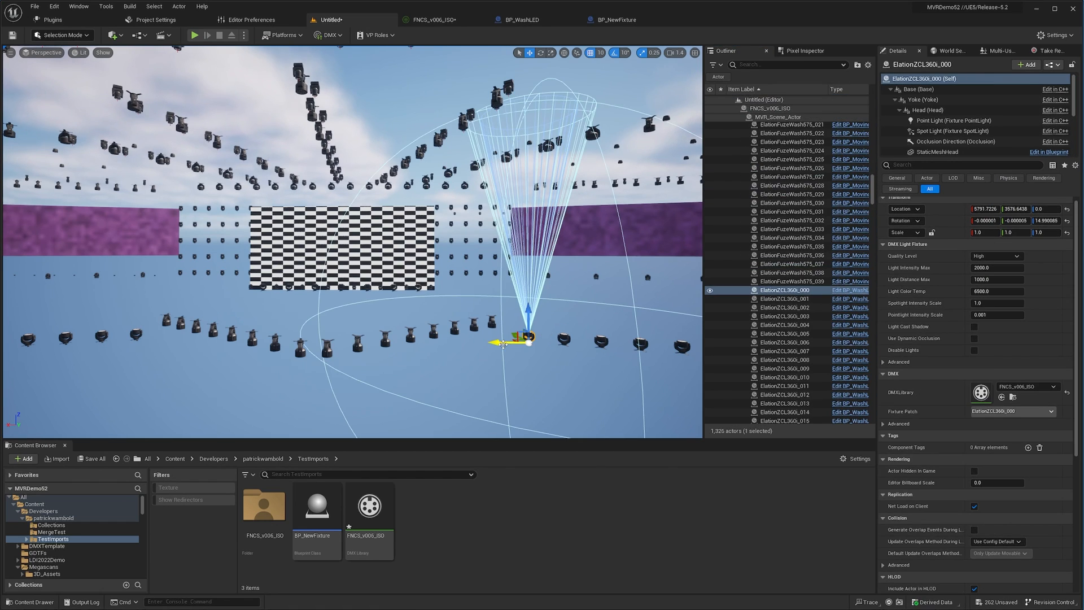
left_click_drag(502, 343, 450, 343)
left_click(564, 339)
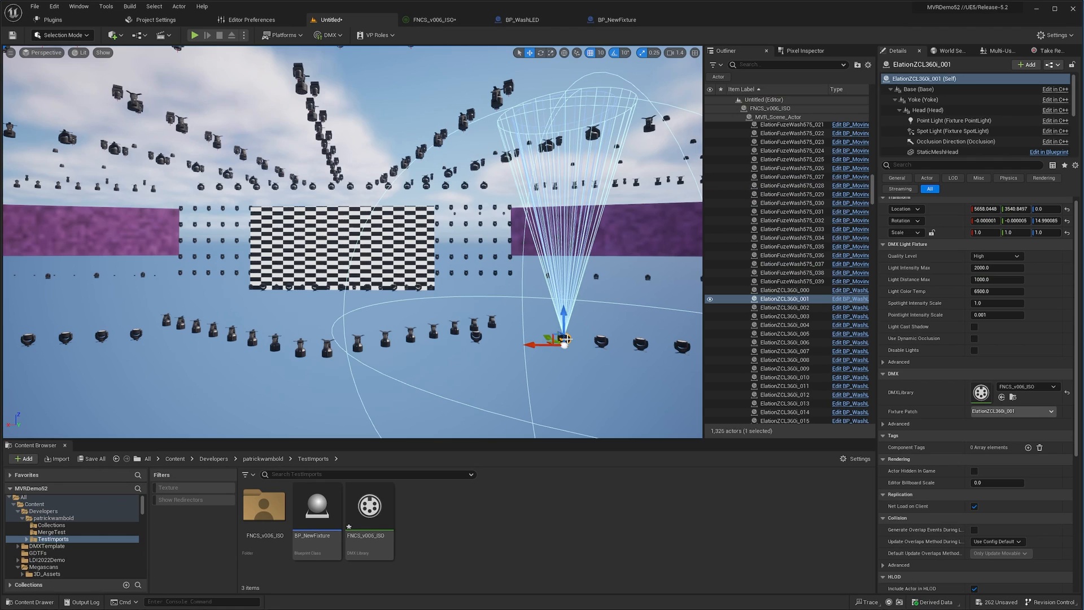
key("Delete")
key("Return")
Step: Update MVR_Scene_Actor's actors from the DMX library with Respawn Deleted Actors and Update Transforms enabled, and disable both options again
scroll(797, 188, "up", 14)
scroll(798, 188, "up", 8)
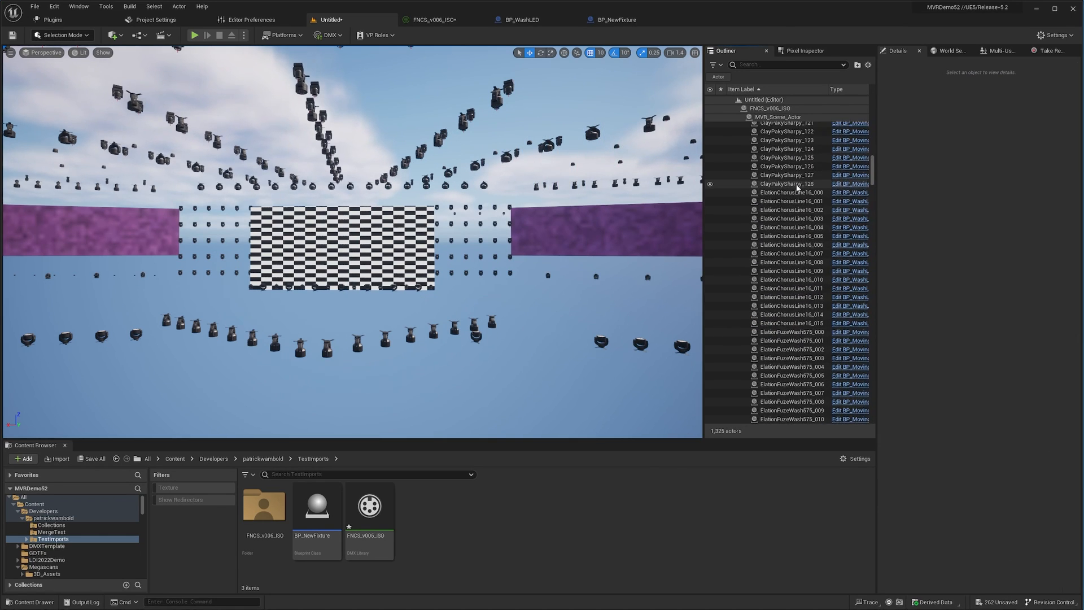
left_click_drag(874, 165, 874, 112)
left_click(778, 163)
left_click(974, 294)
left_click(974, 305)
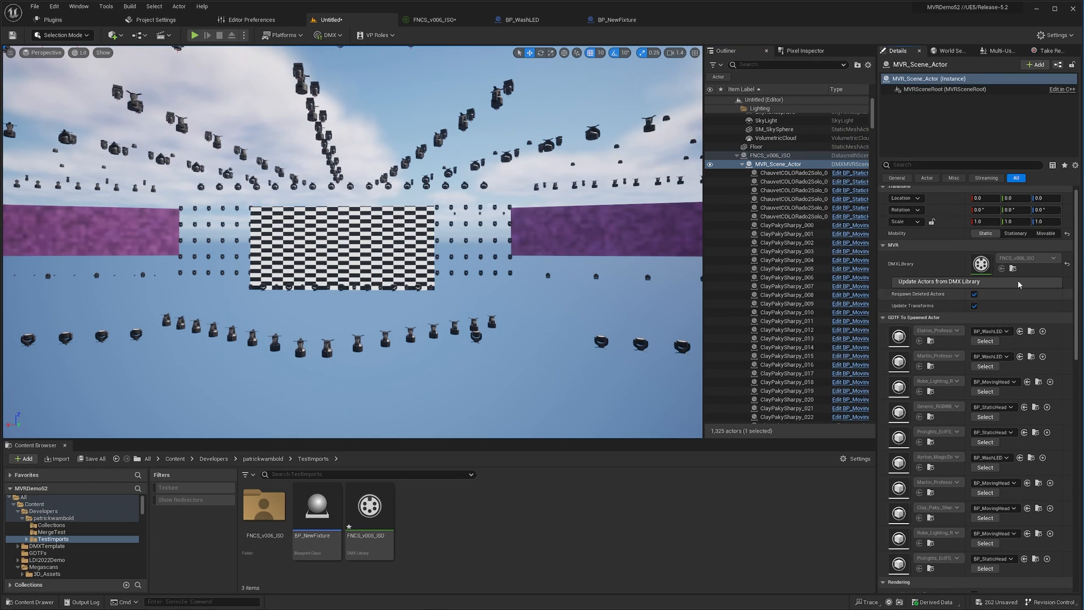
left_click(1023, 284)
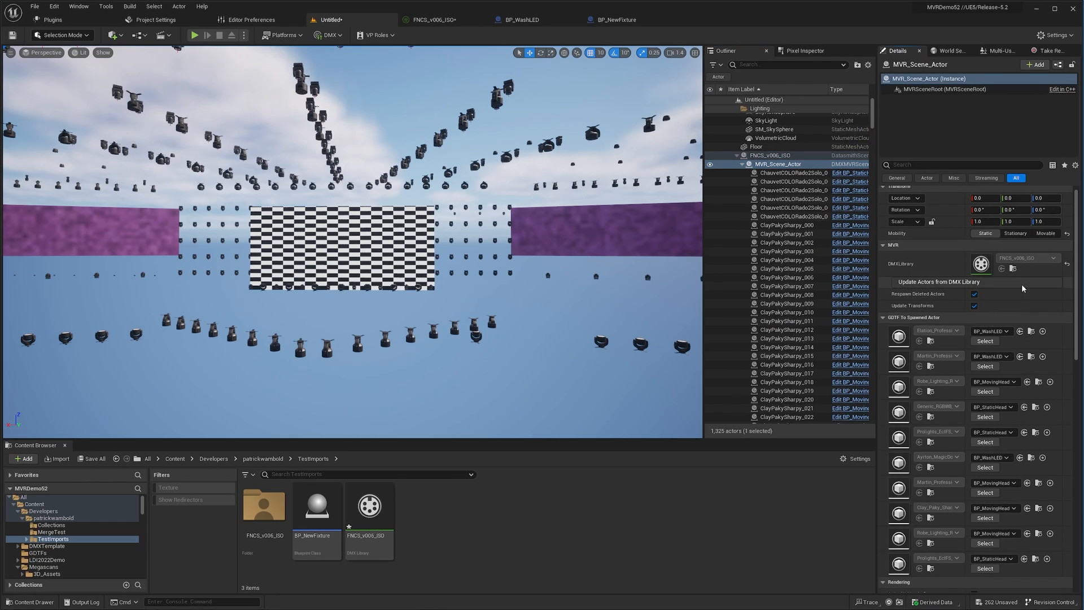
left_click(974, 306)
left_click(974, 294)
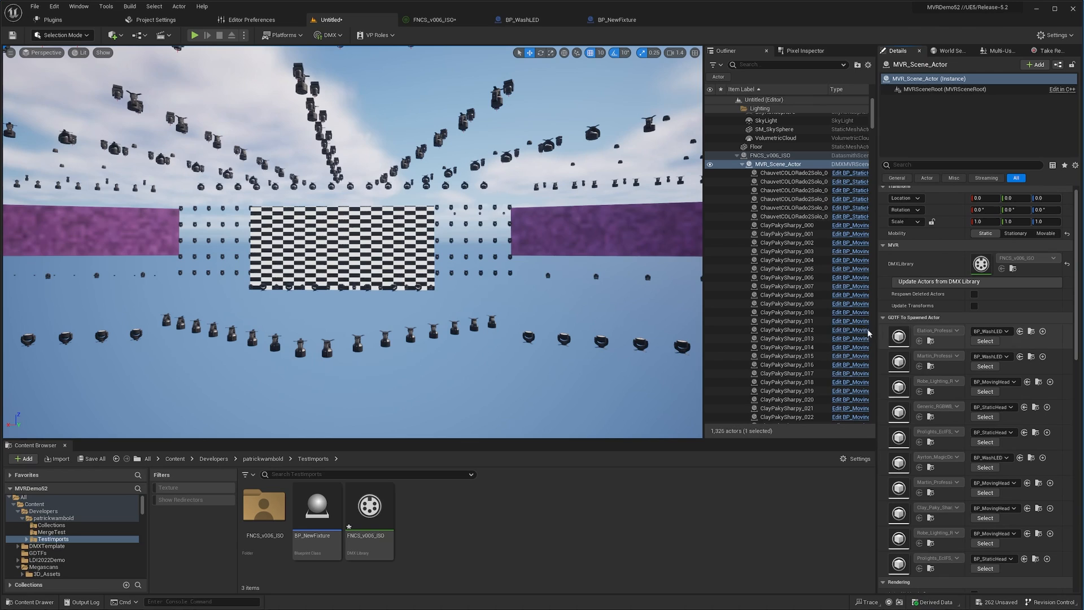
Step: Identify the ElationChorusLine16 fixtures in the stage row and set MVR_Scene_Actor's first GDTF to spawn BP_StaticMatrix
left_click(328, 351)
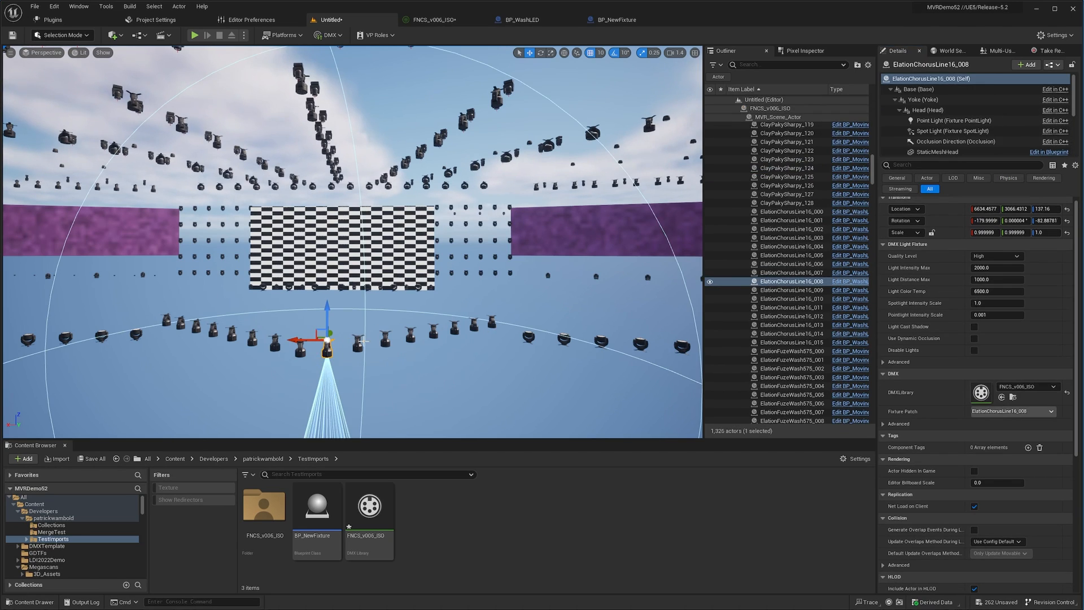
left_click_drag(873, 178, 872, 112)
left_click(784, 189)
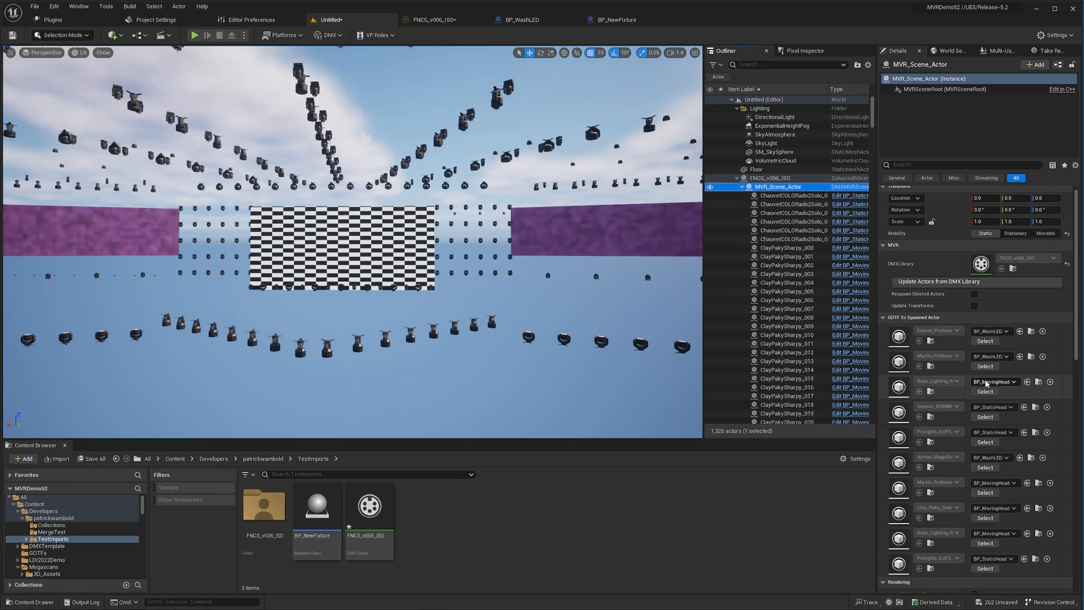
left_click(994, 331)
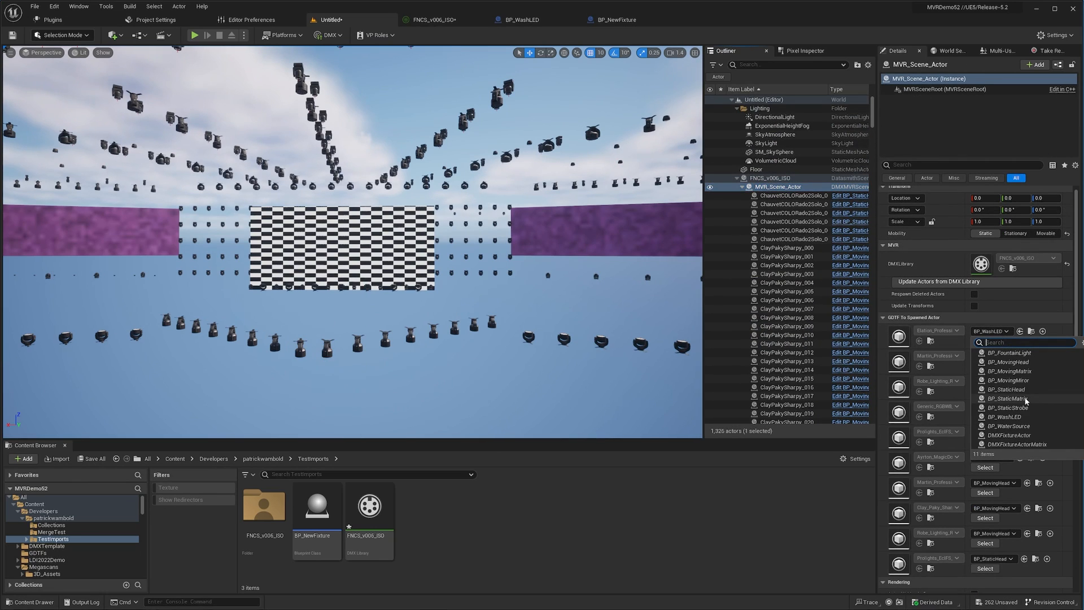
left_click(1008, 398)
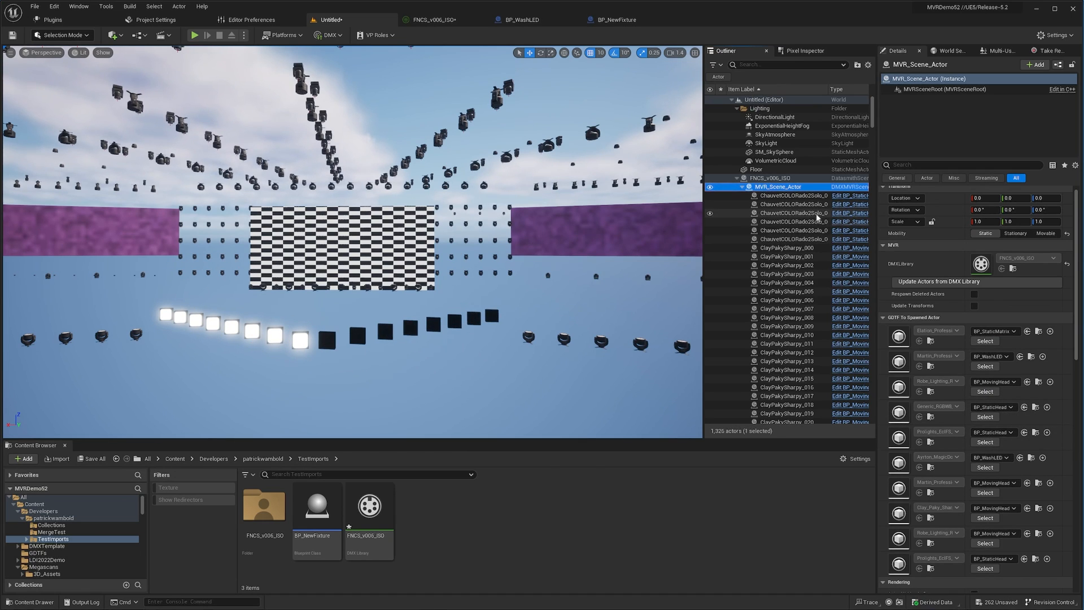
Step: Select all actors spawned from the first GDTF and set their Matrix Width to 80 and Matrix Height to 20
left_click(985, 341)
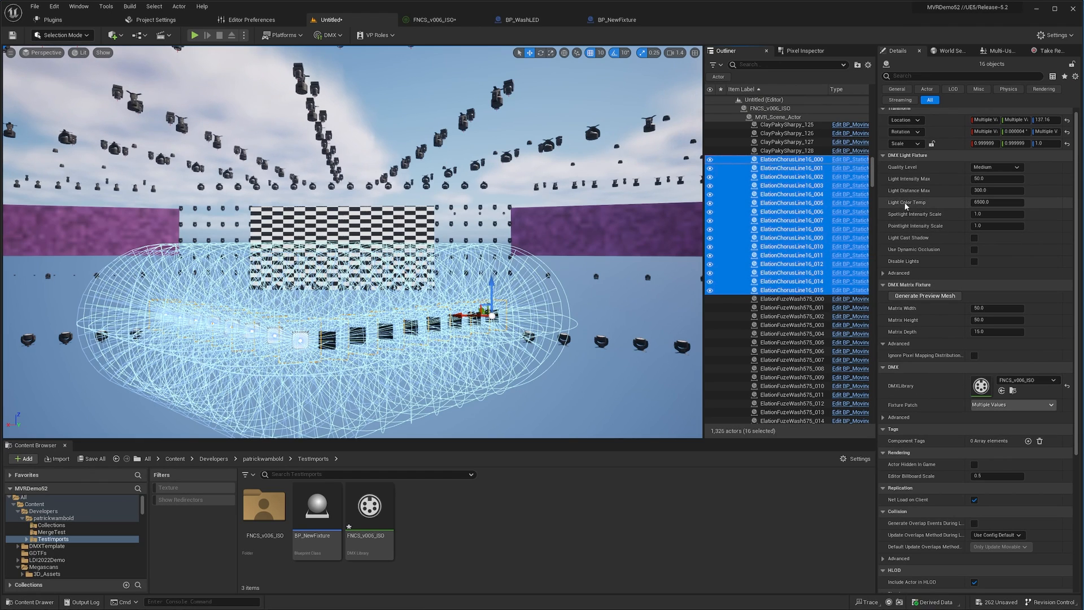
left_click(989, 308)
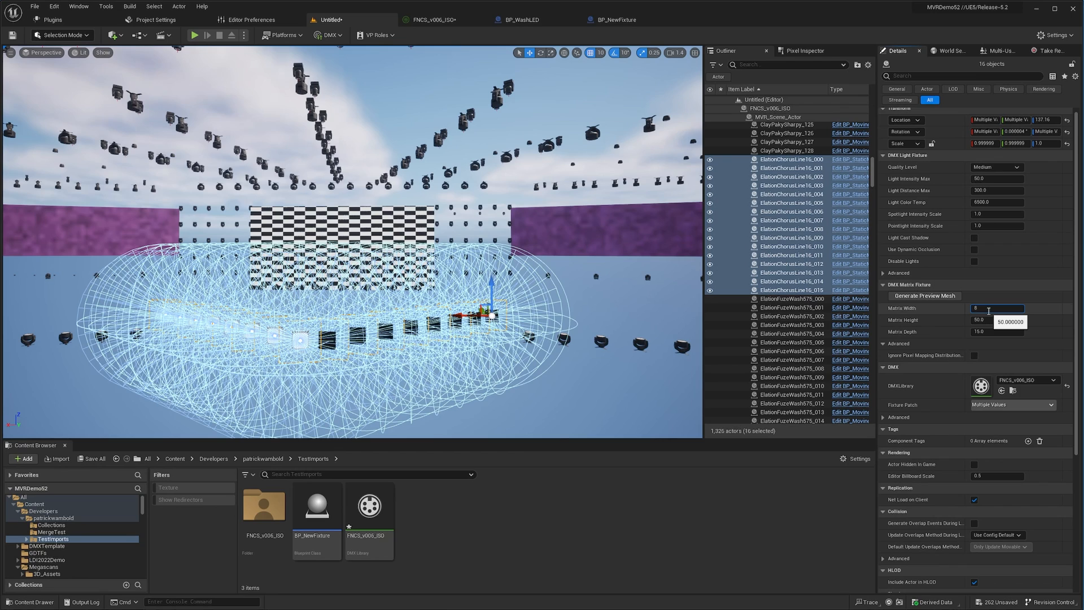
key("Tab")
type("20")
key("Return")
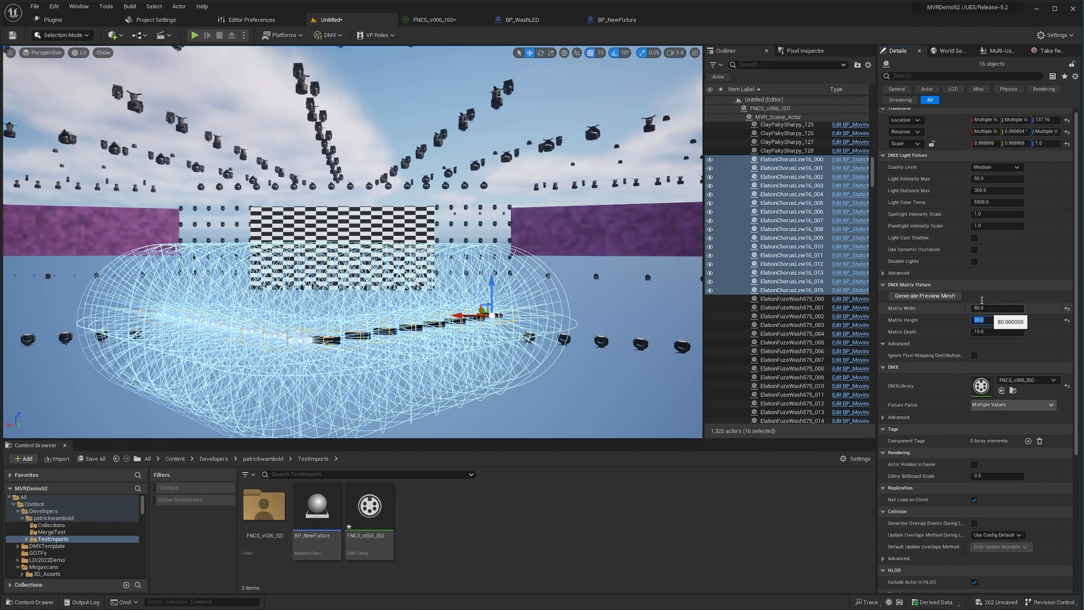
Step: Select fixtures ElationChorusLine16_008 through ElationChorusLine16_015 and rotate them 180 degrees about the Z axis
left_click(823, 230)
left_click(823, 290, "shift")
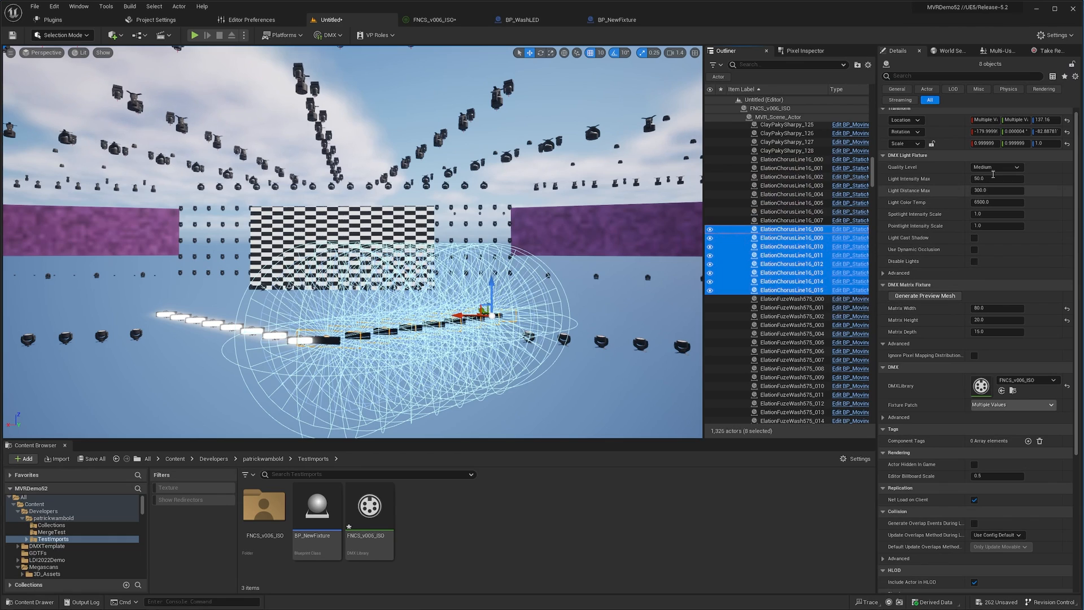
left_click(1048, 132)
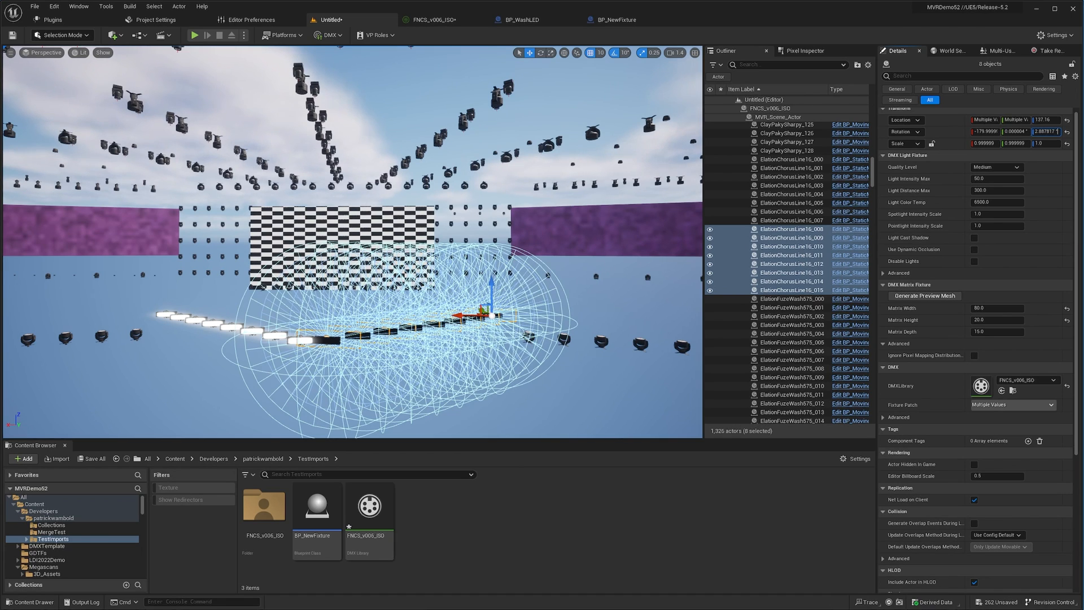
type("+180")
key("Return")
right_click_drag(261, 254, 261, 310)
key("w")
key("s")
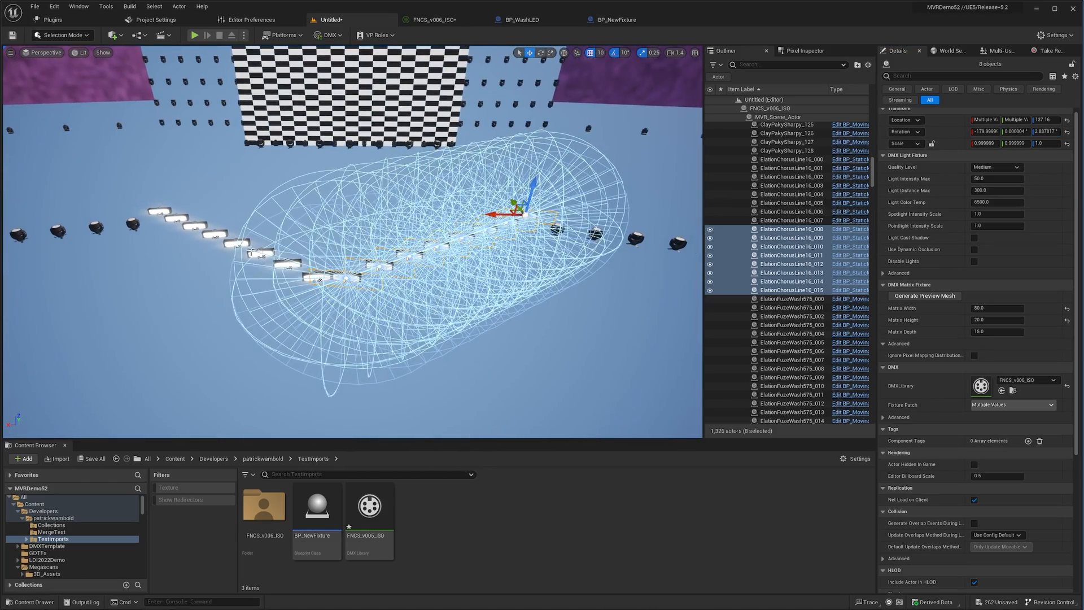
Step: Adjust the Z rotation of the same eight fixtures by 30 degrees so they follow the angle of their row
left_click(1046, 131)
left_click(1052, 133)
key("BackSpace")
type("30")
key("Return")
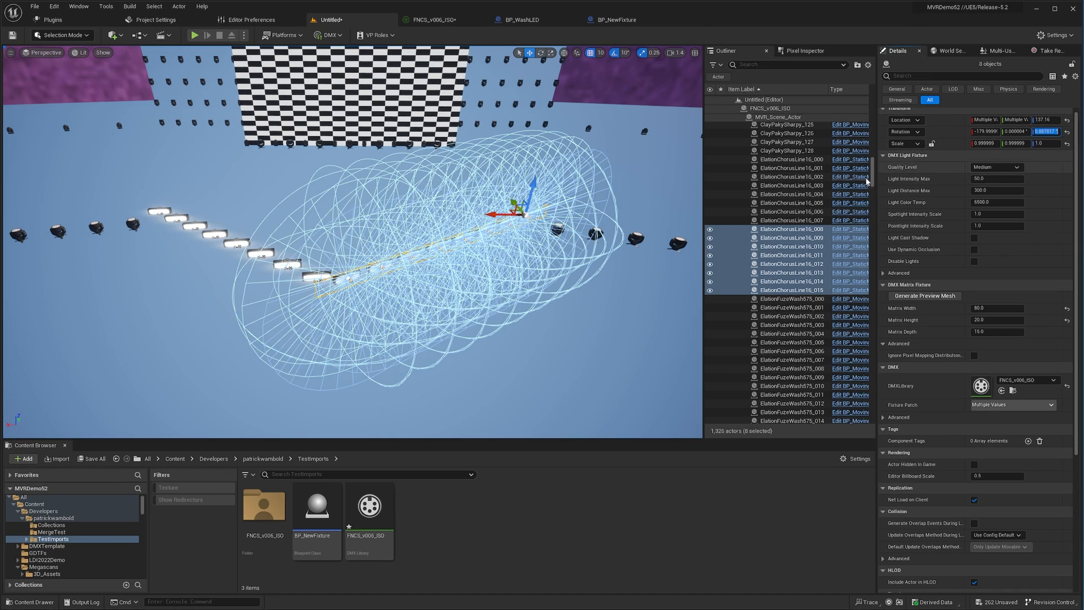
Step: Select fixtures ElationChorusLine16_000 through ElationChorusLine16_007 and adjust their Z rotation so they line up with their side of the row
left_click(791, 159)
left_click(823, 220, "shift")
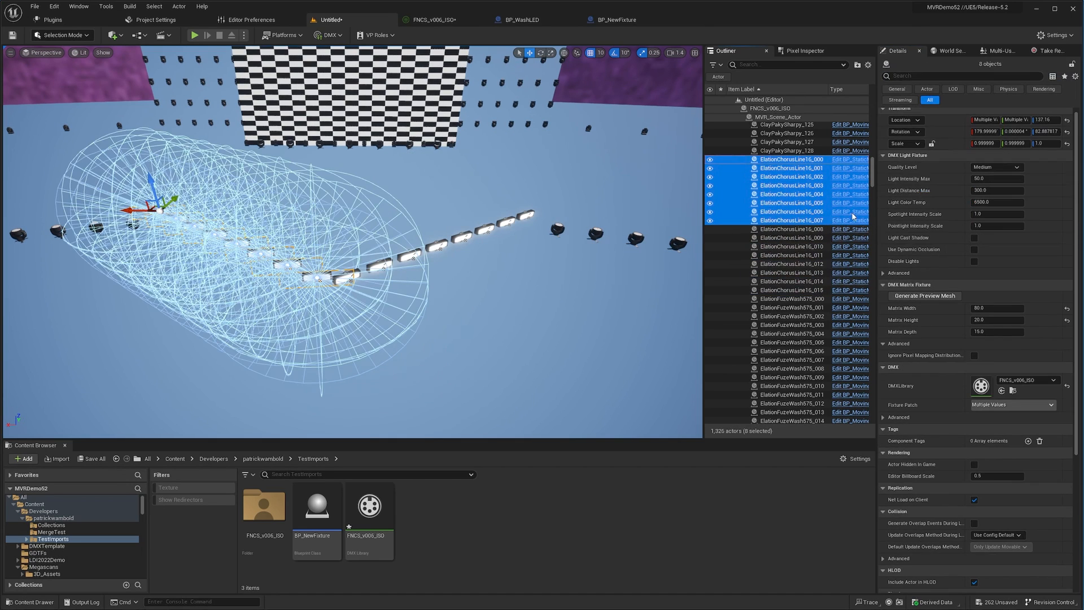
left_click(1050, 131)
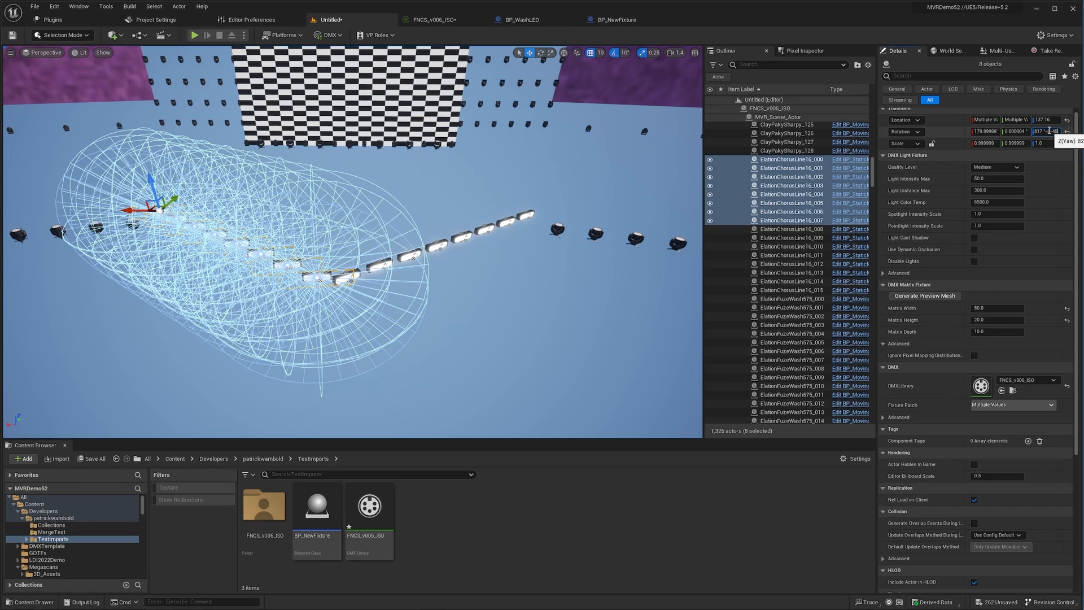
key("Return")
double_click(788, 151)
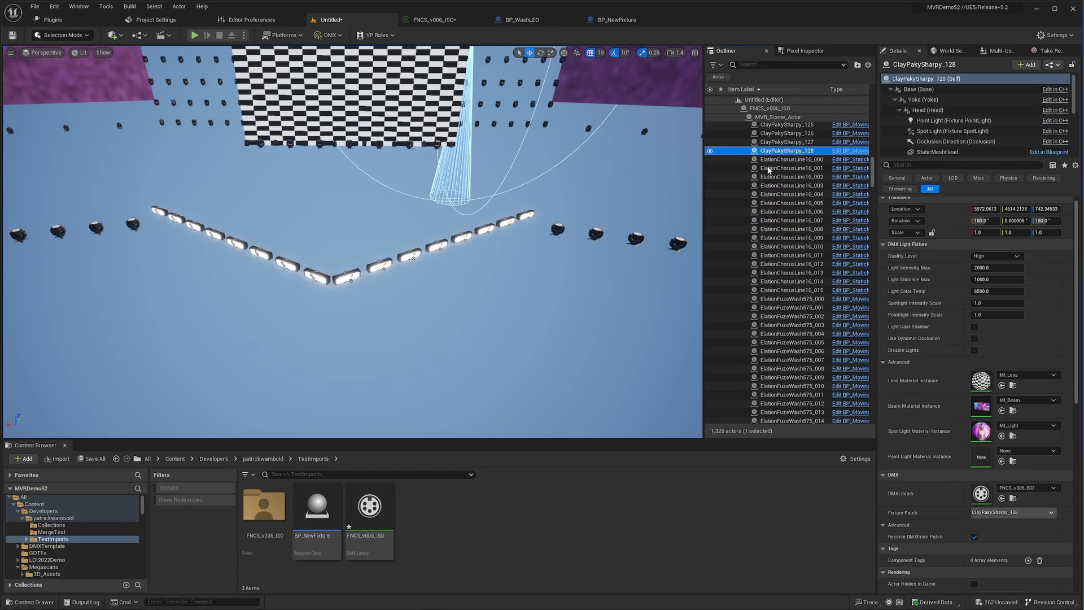
right_click_drag(651, 218, 617, 214)
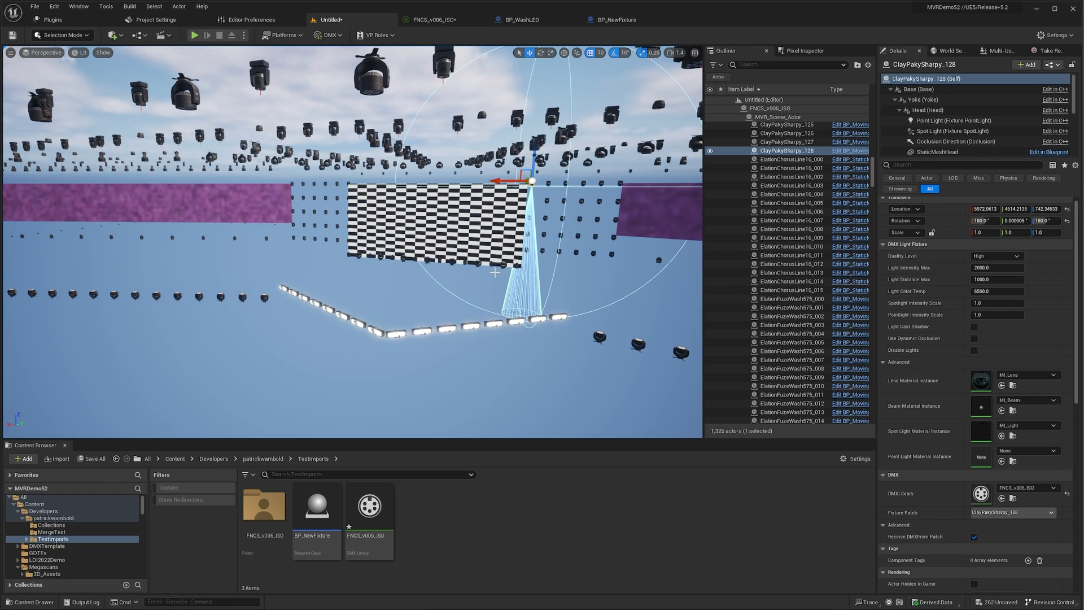
Step: Select MVR_Scene_Actor with its children collapsed and check the spawned actor setting of its second GDTF
scroll(745, 195, "up", 15)
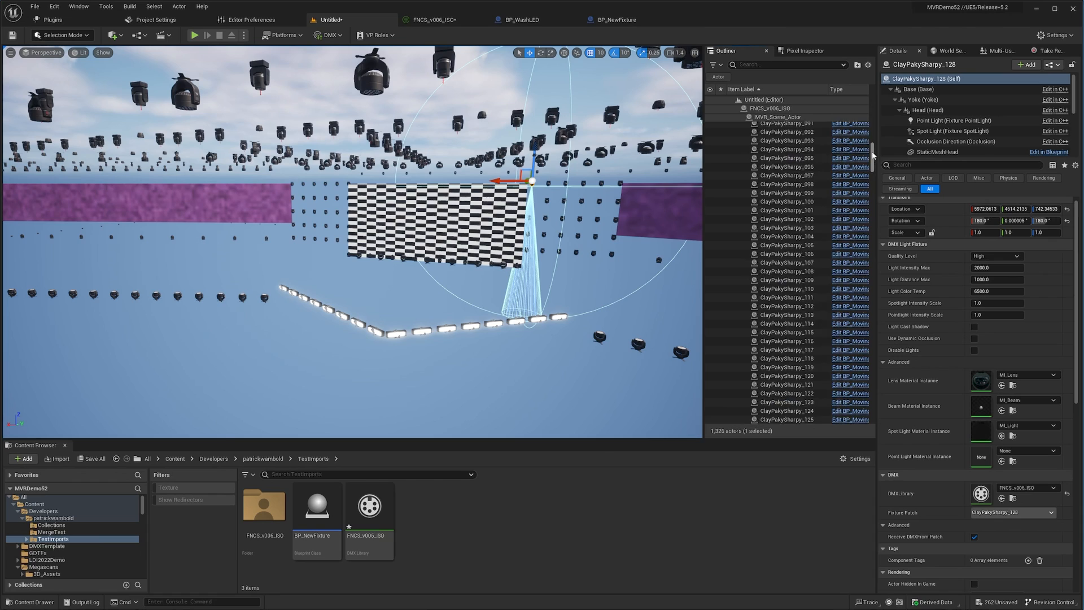
left_click(742, 187)
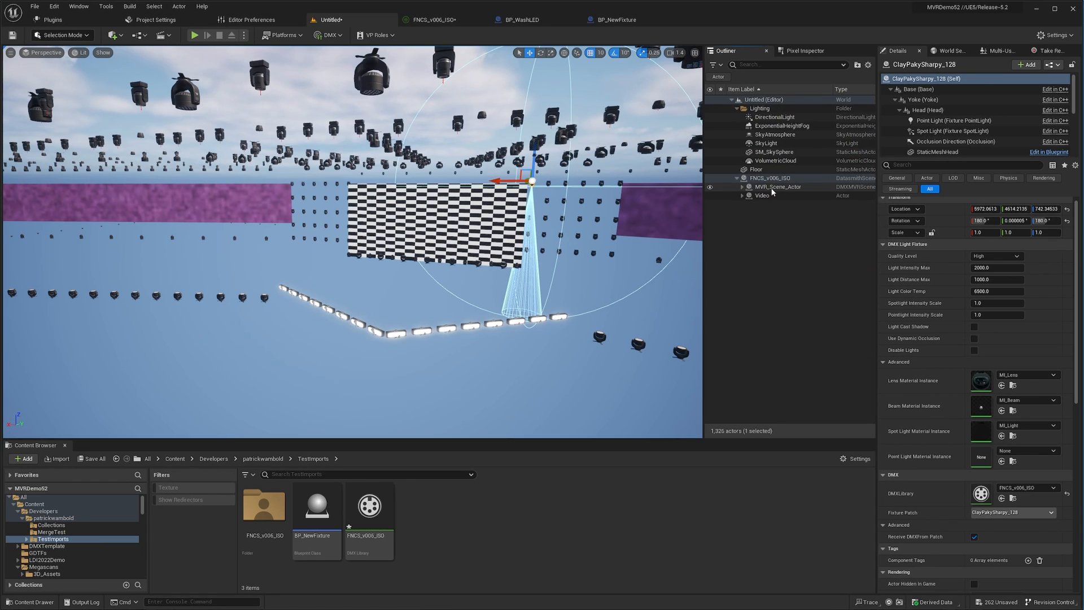
left_click(775, 187)
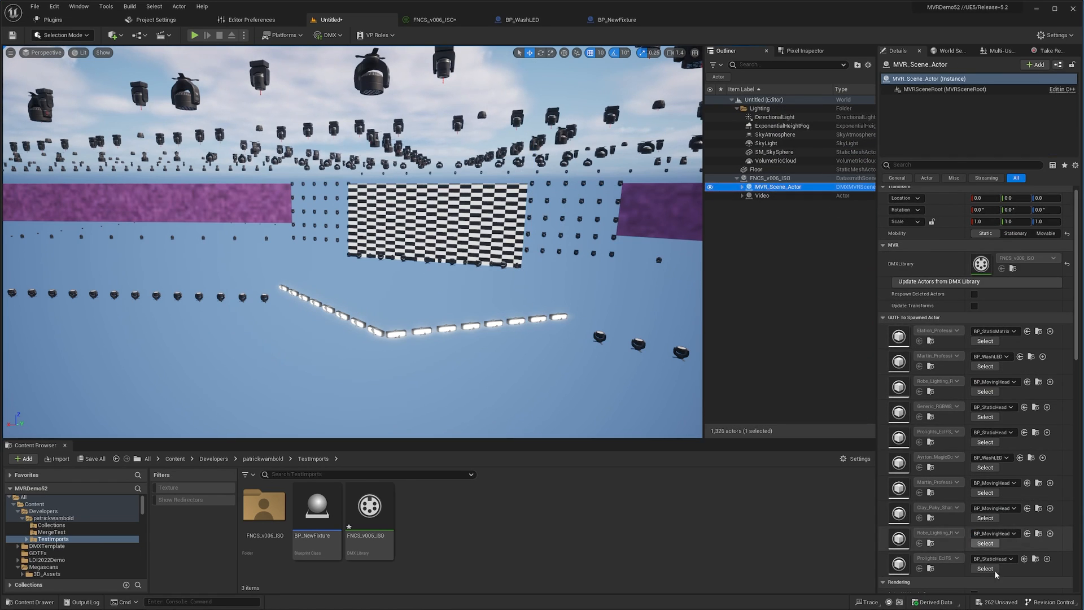
left_click(990, 357)
left_click(666, 533)
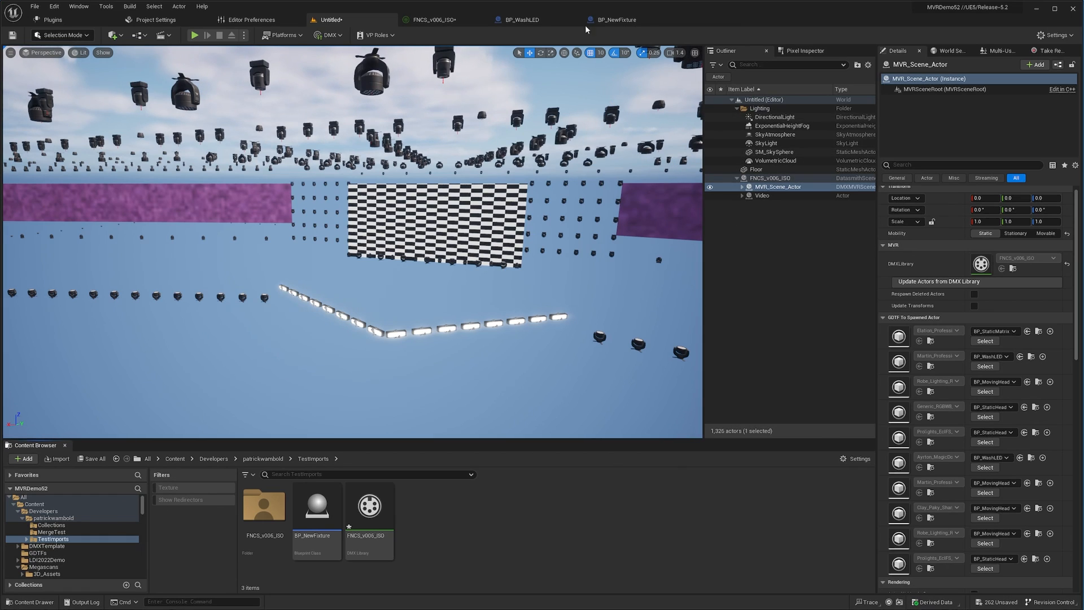
Step: Inspect the On MVR Get Supported DMX Attributes function and the inherited interface in the BP_WashLED blueprint
left_click(522, 19)
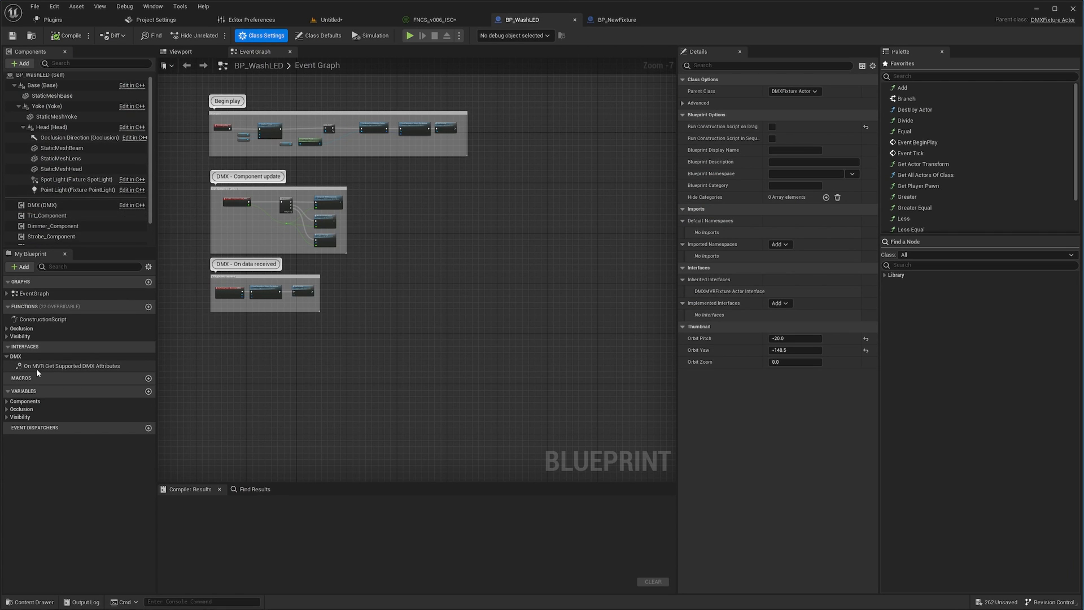
left_click(66, 366)
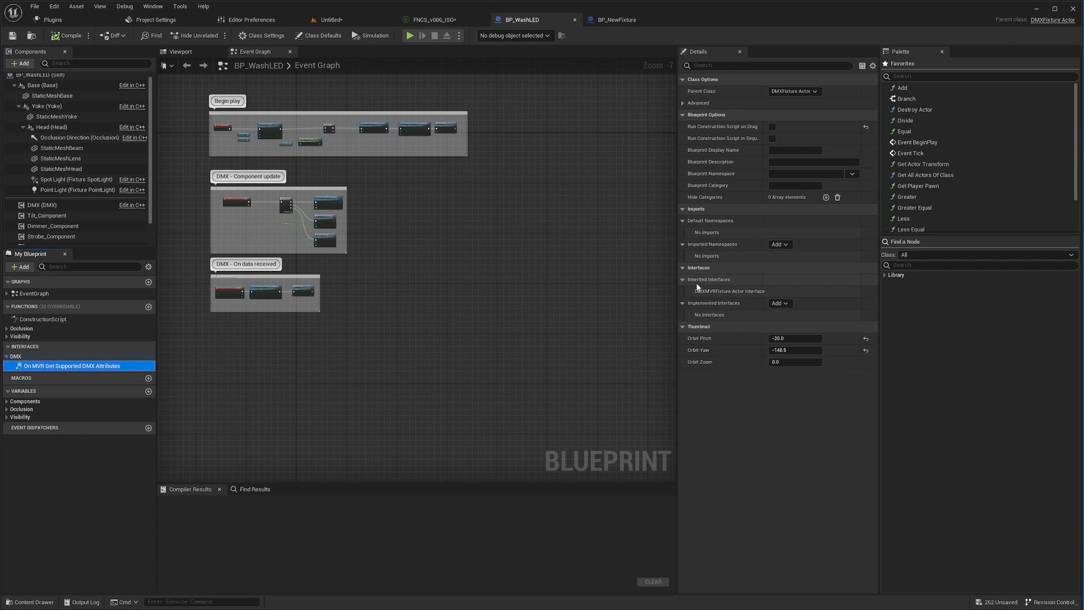
Step: Add a DMX component to the BP_NewFixture blueprint, keeping its default name
left_click(619, 20)
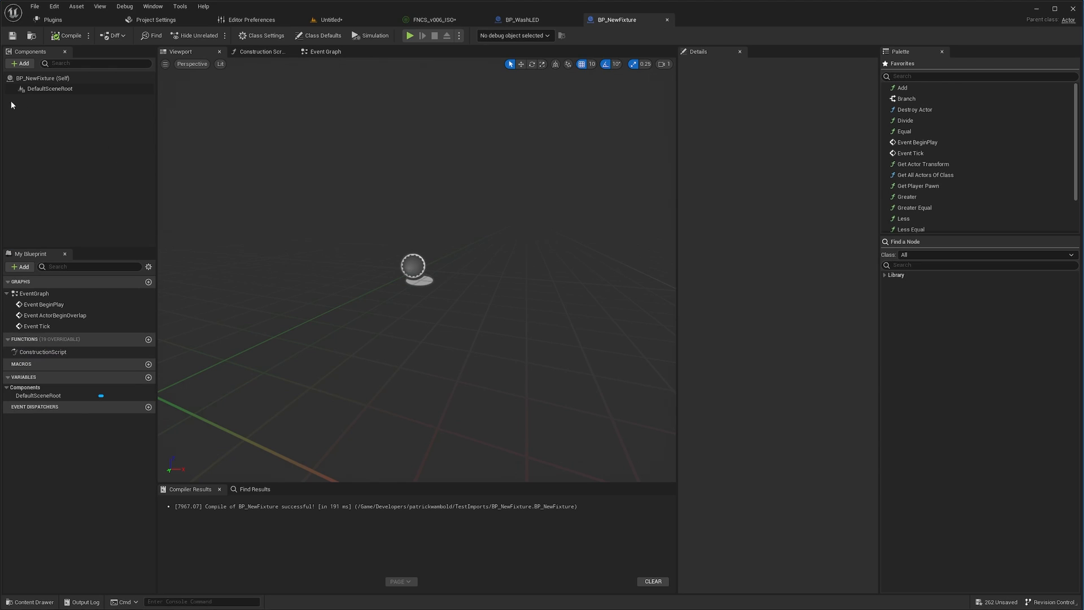
left_click(21, 65)
type("d")
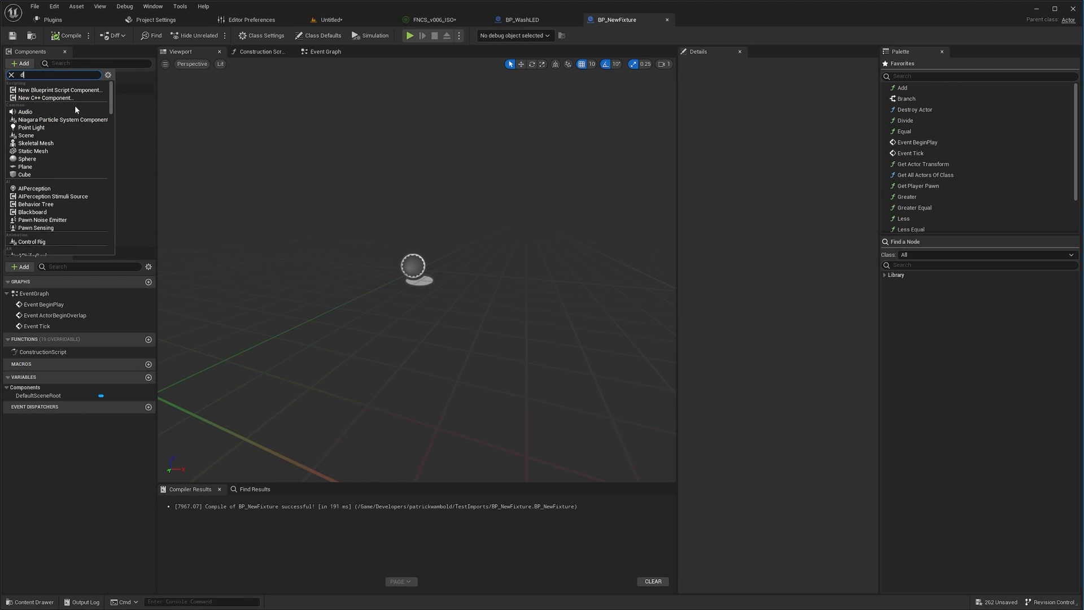
type("mx")
left_click(46, 90)
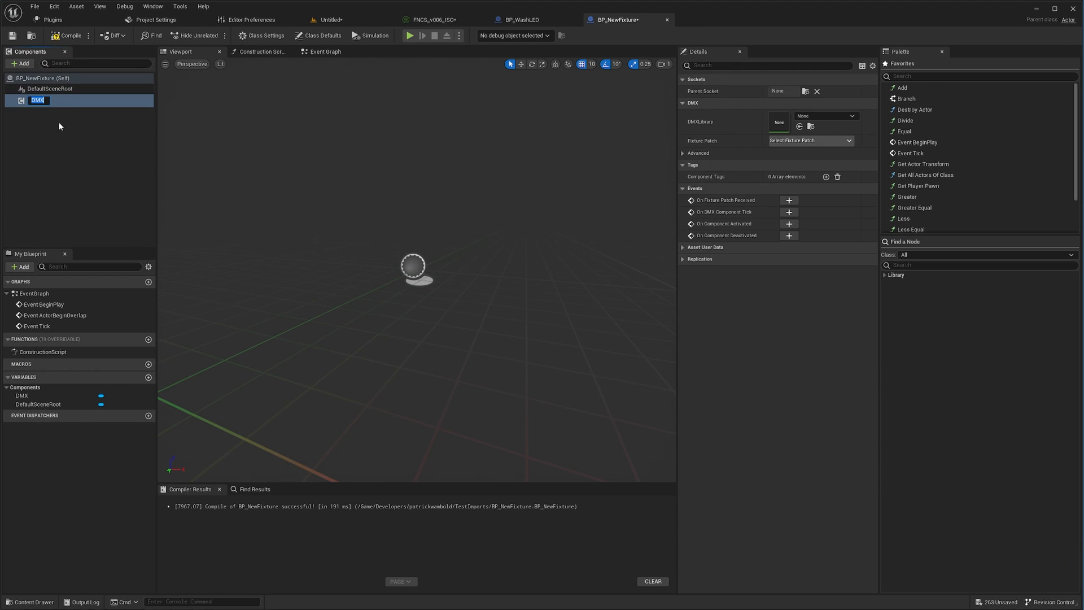
left_click(72, 139)
Step: Implement the DMXMVRFixtureActorInterface in BP_NewFixture's class settings and save the blueprint
left_click(263, 35)
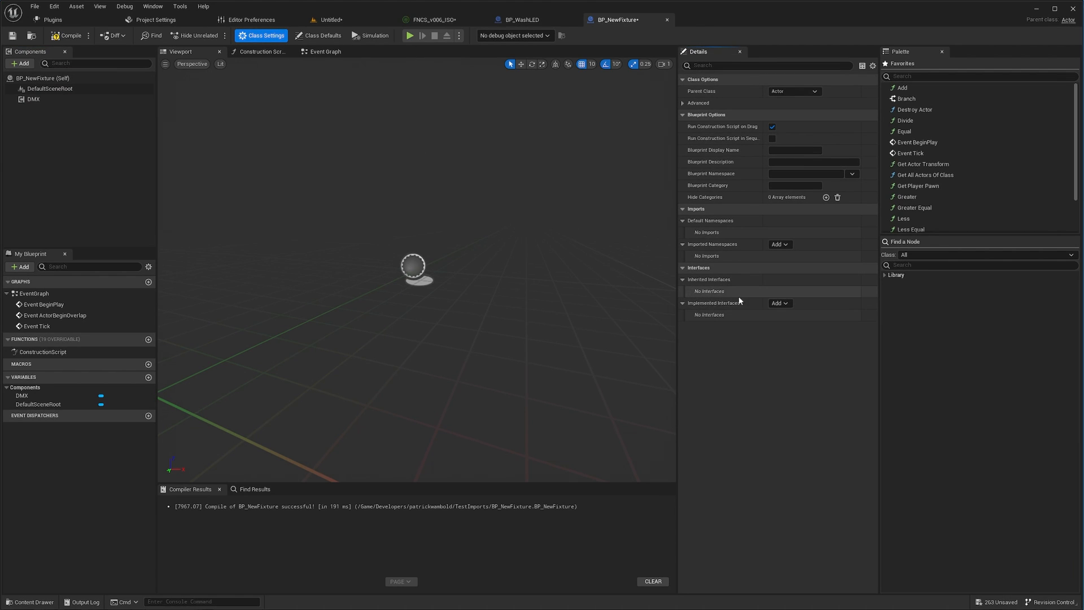
left_click(784, 303)
type("mvr")
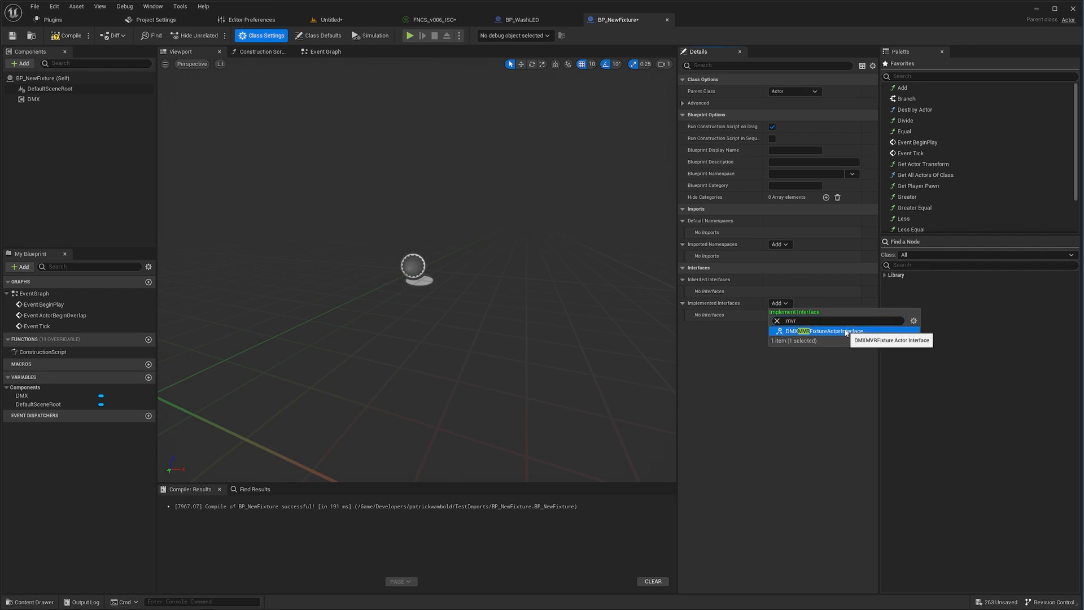
left_click(844, 332)
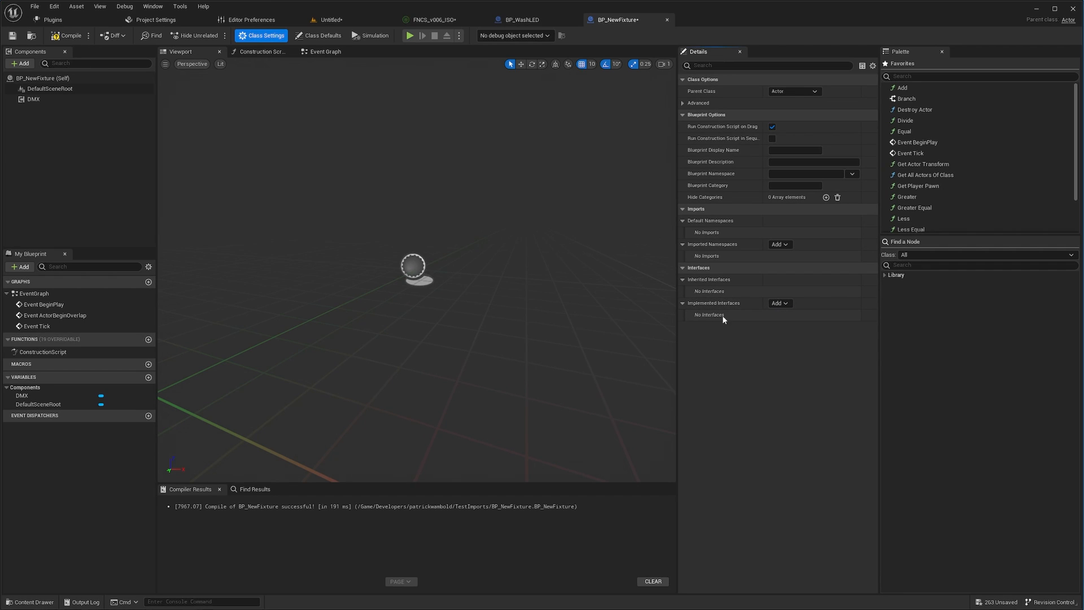
left_click(12, 36)
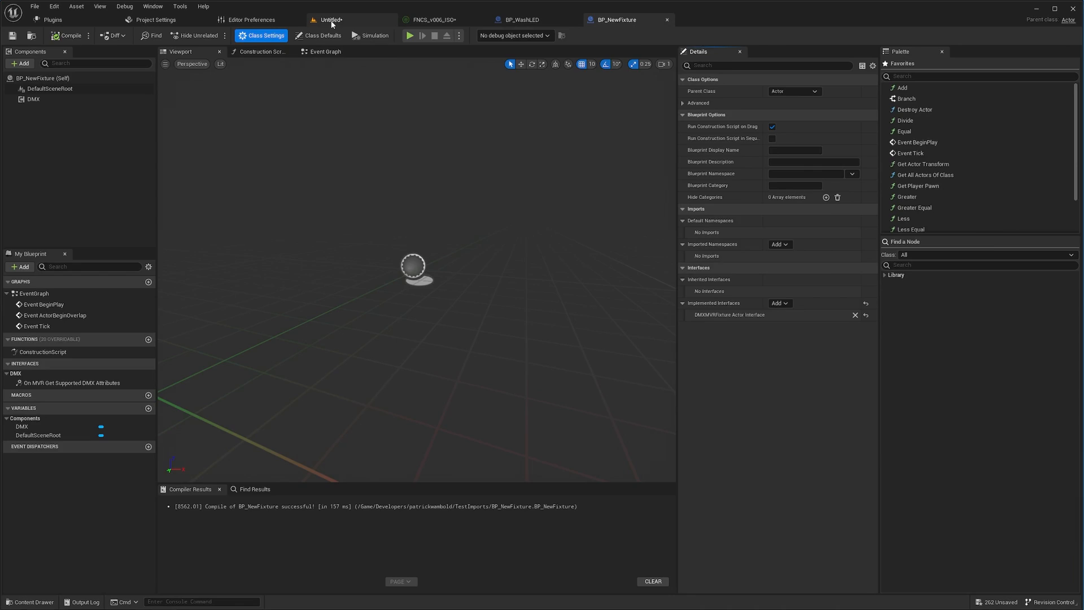
Step: Back in the level, check that BP_NewFixture is offered for MVR_Scene_Actor's first GDTF and review the GDTF to Spawned Actor list
left_click(331, 19)
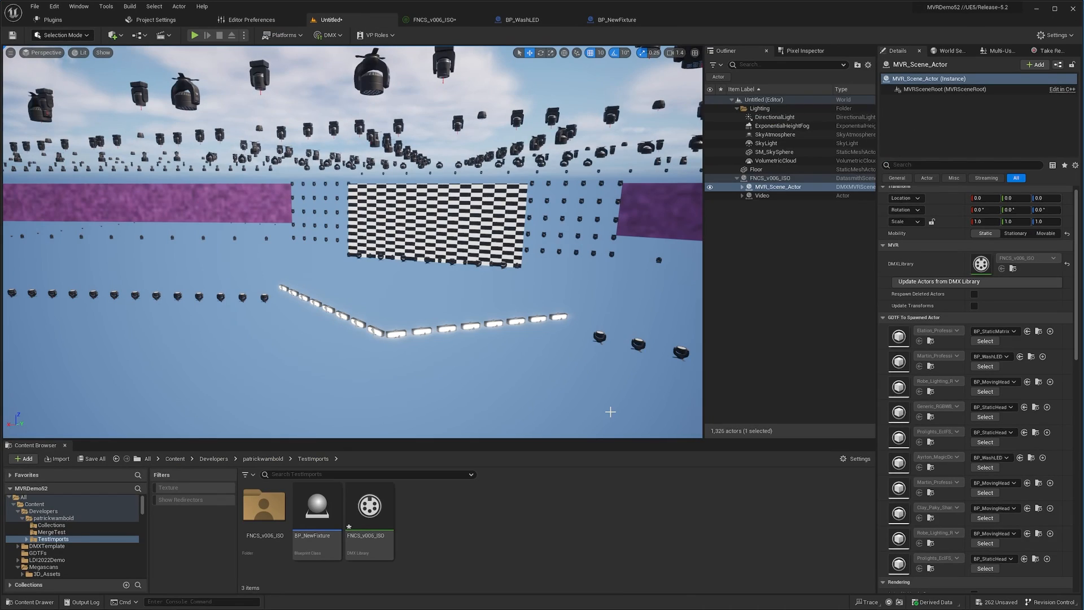
left_click(1011, 334)
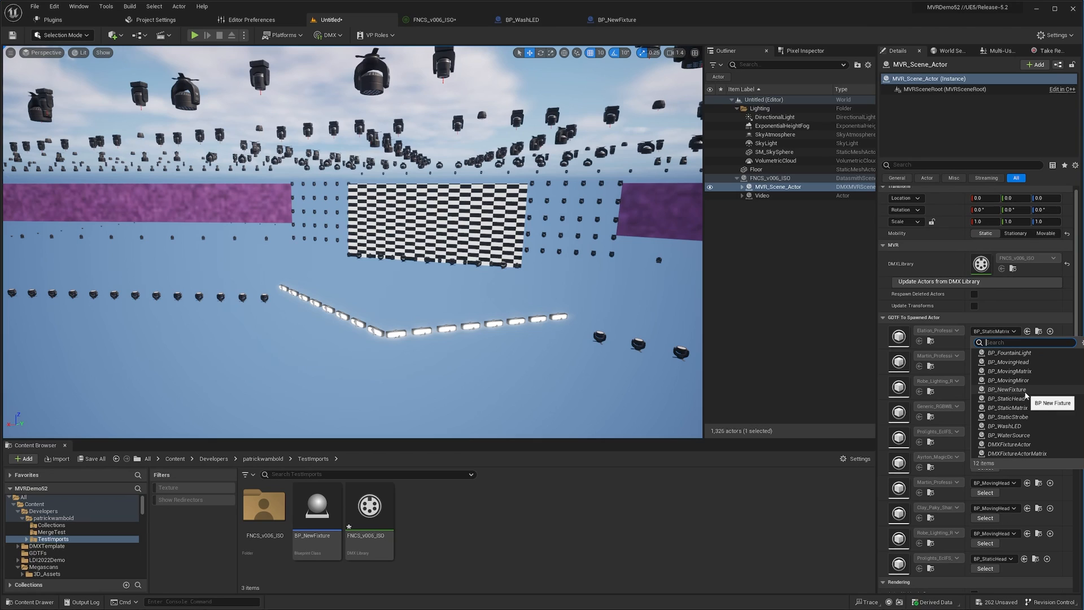
left_click(522, 540)
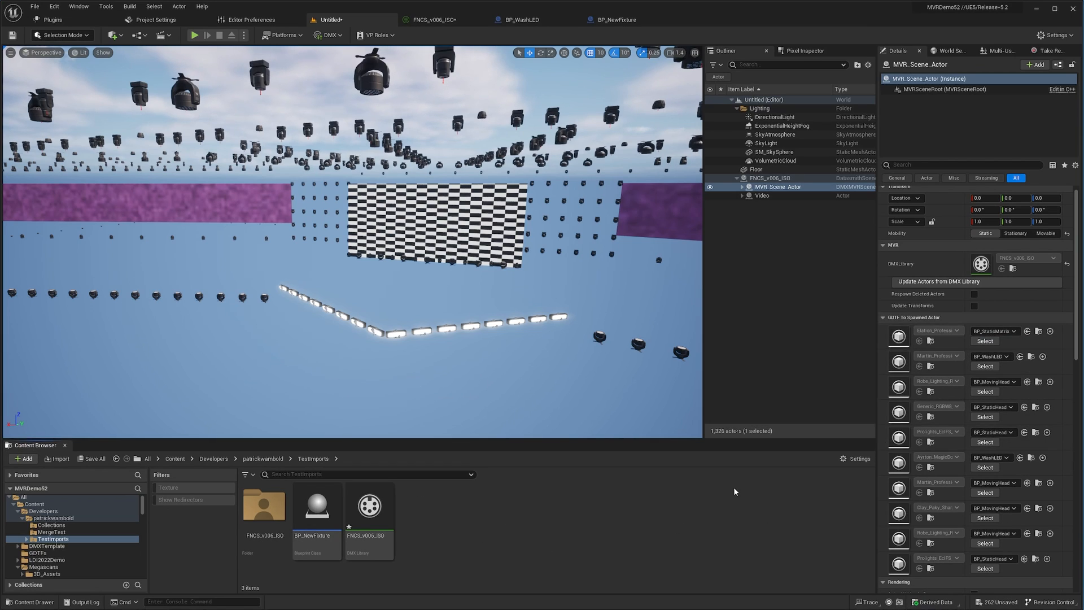
scroll(1070, 339, "down", 2)
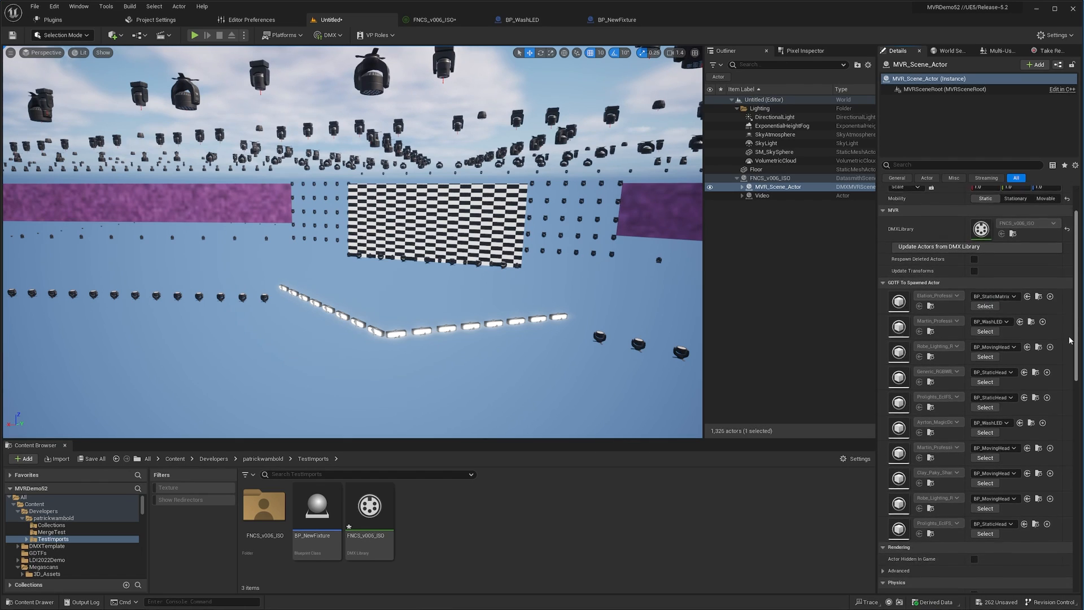
scroll(1069, 339, "down", 3)
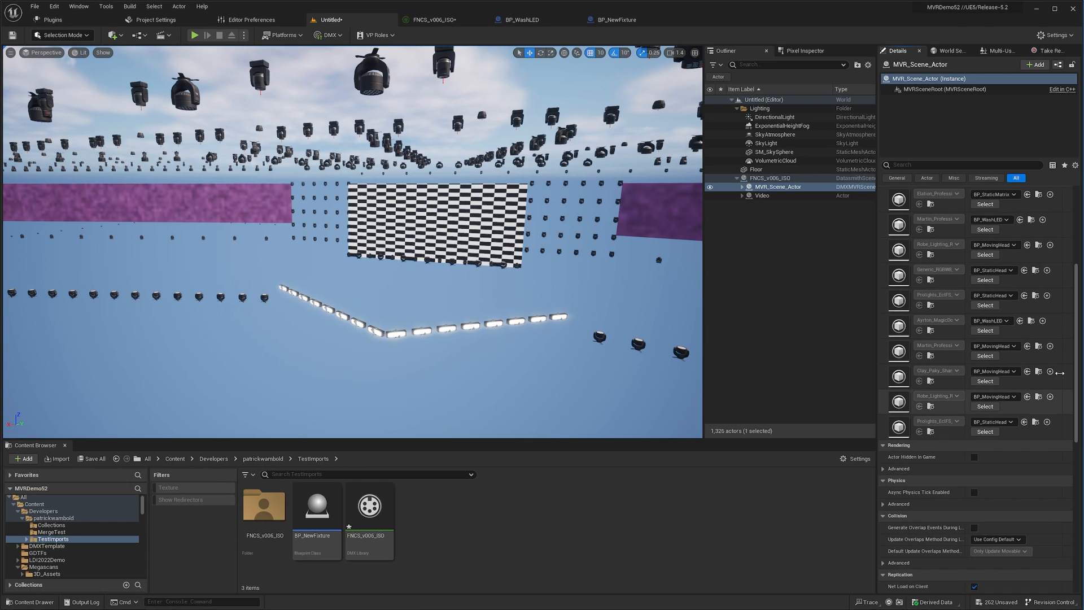
scroll(961, 331, "up", 4)
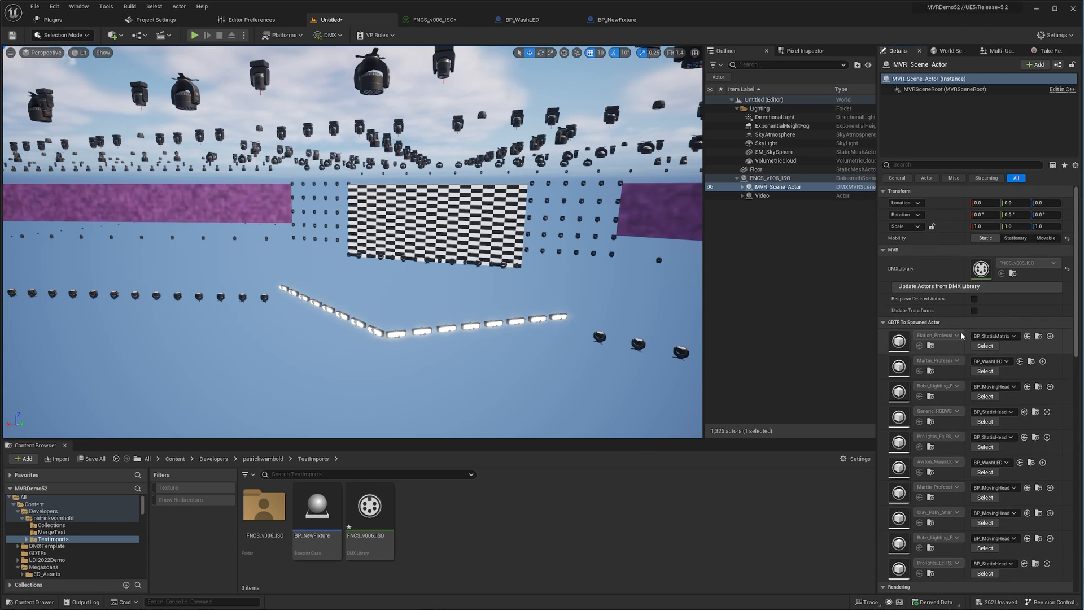
Step: Select Group__PG-Video_95 in the Video group, bring its stage tables into view and open the MergeTest content folder
left_click(783, 321)
right_click_drag(573, 205, 591, 189)
key("s")
key("w")
key("d")
key("s")
right_click_drag(440, 232, 440, 232)
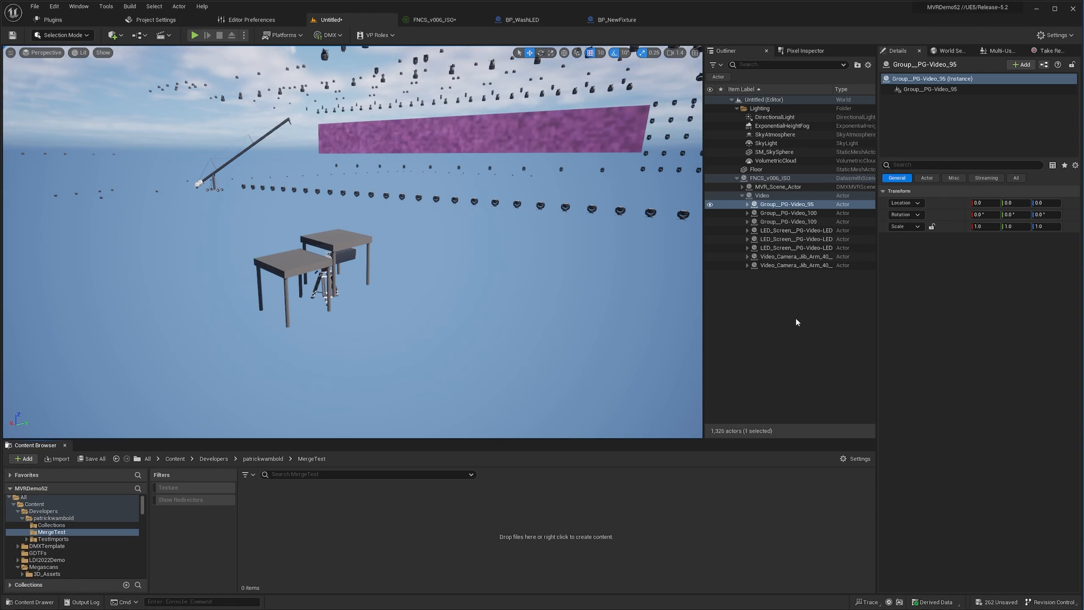
Step: Select the front table's top and examine how its parts are nested under the first Stage_Deck actor of Group__PG-Video_95
left_click(286, 271)
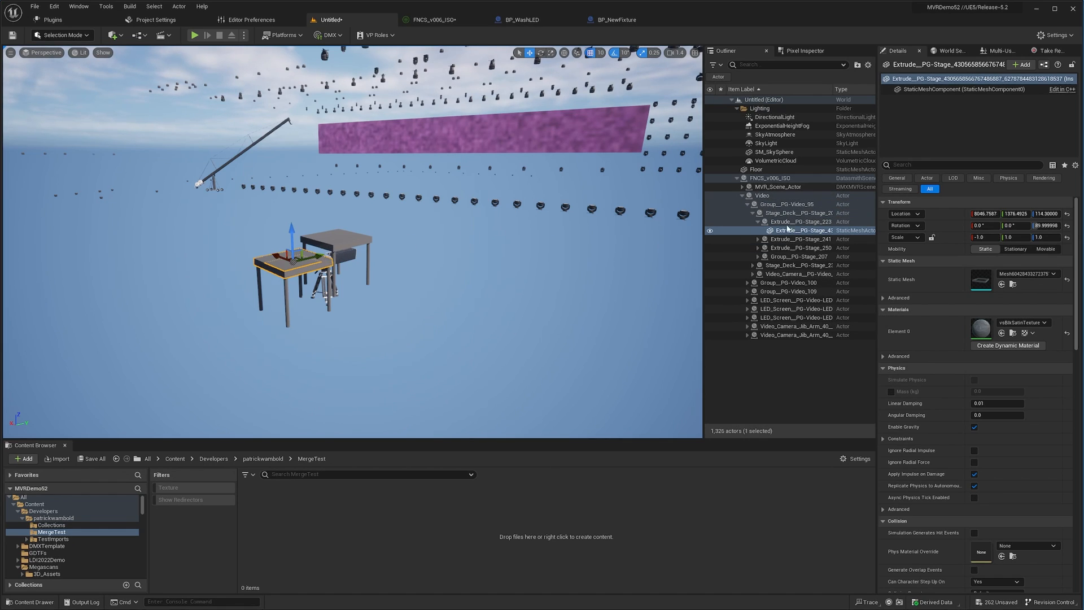
left_click(754, 214)
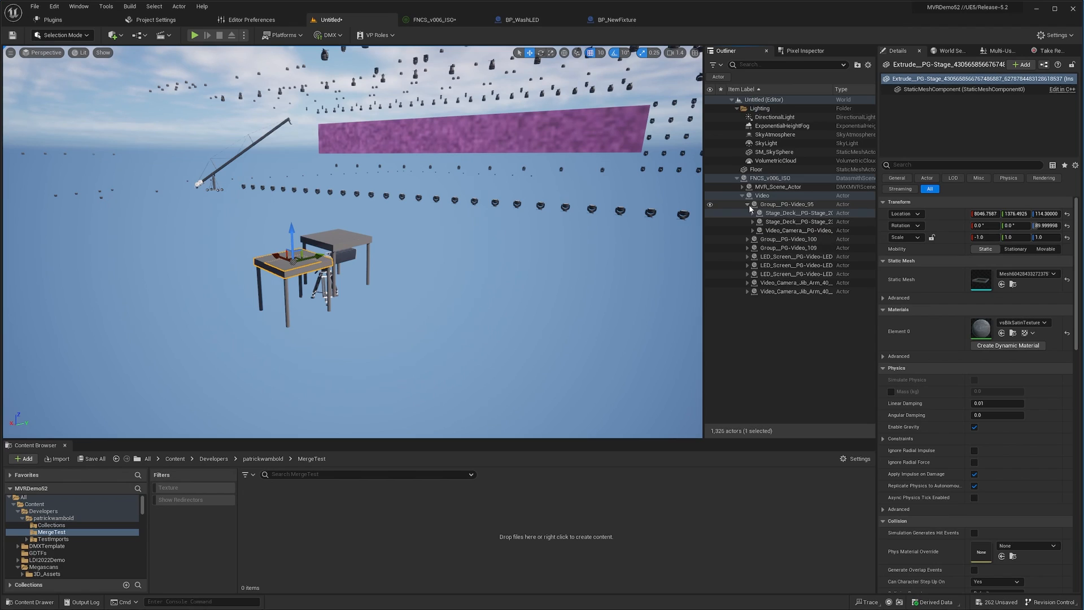
left_click(753, 214)
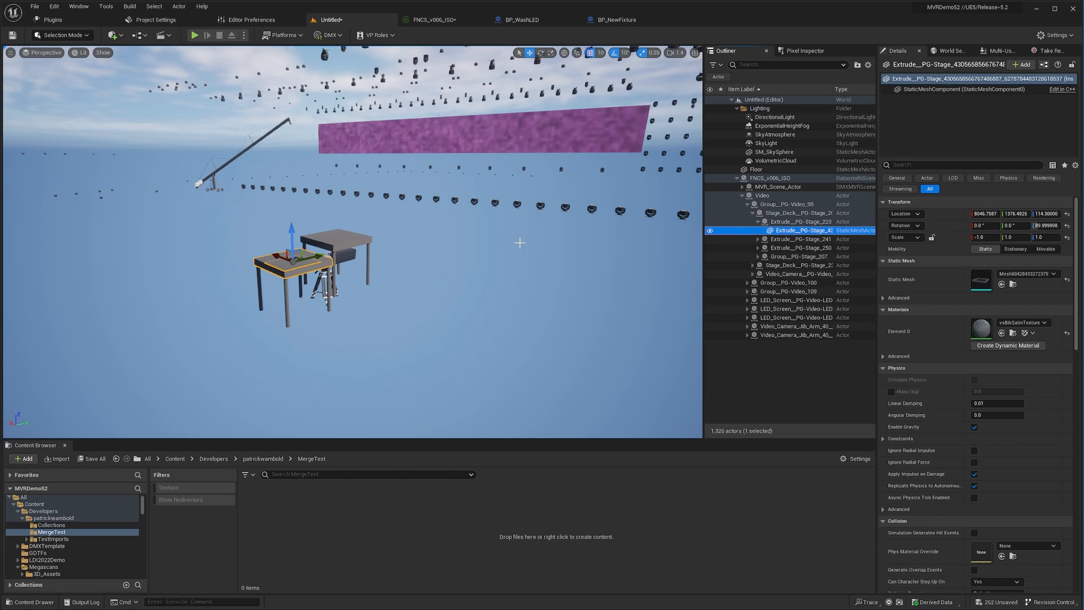
left_click(753, 214)
Step: Select the first Stage_Deck actor of Group__PG-Video_95 with all its descendants and open the Merge Actors settings for them
left_click(813, 213)
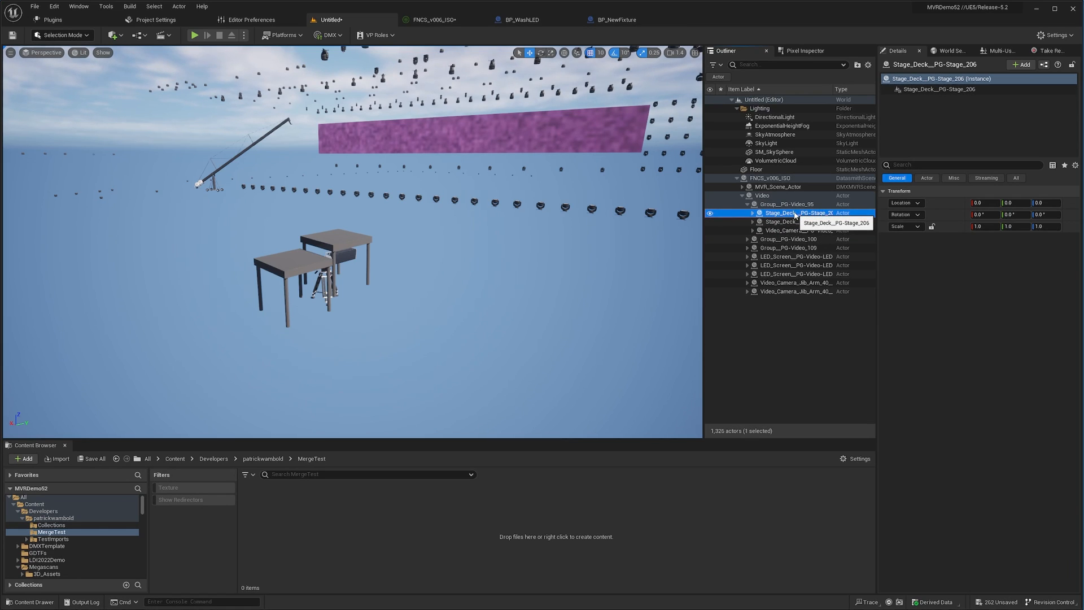
key("ctrl+shift+d")
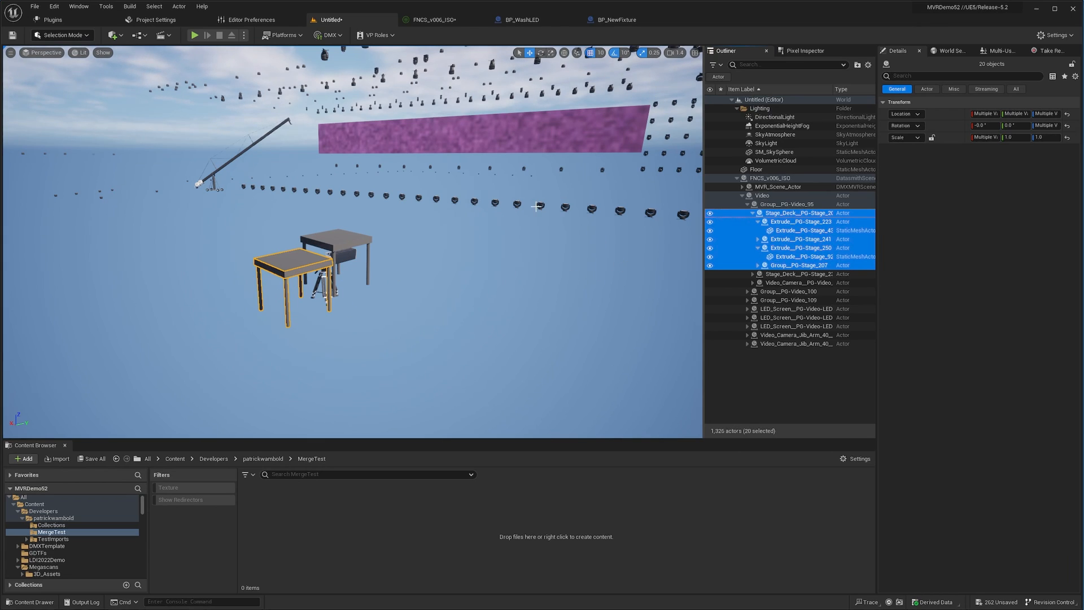
left_click(179, 6)
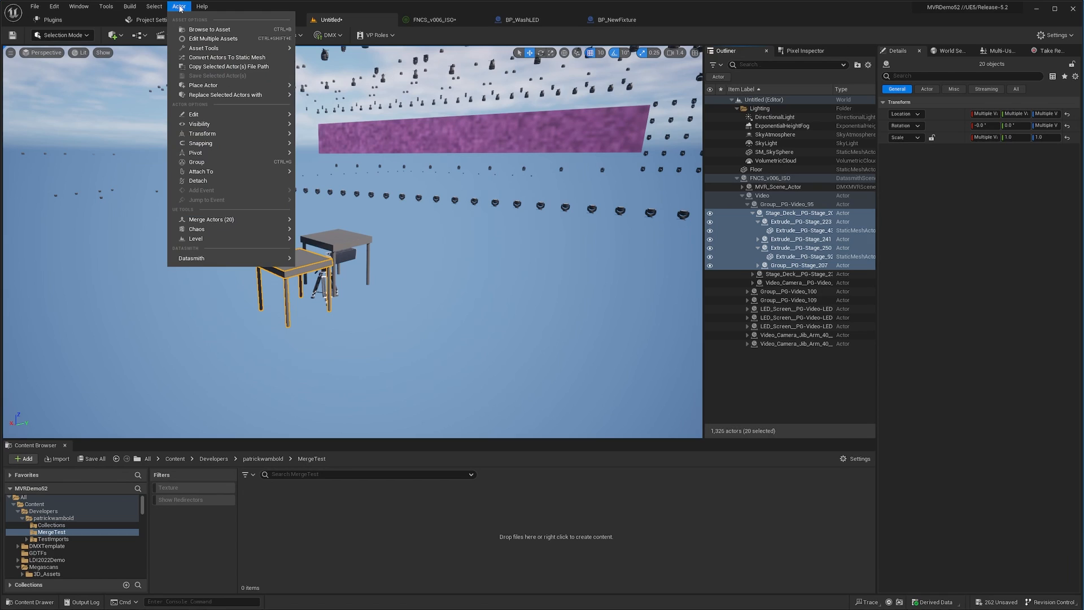
mouse_move(219, 222)
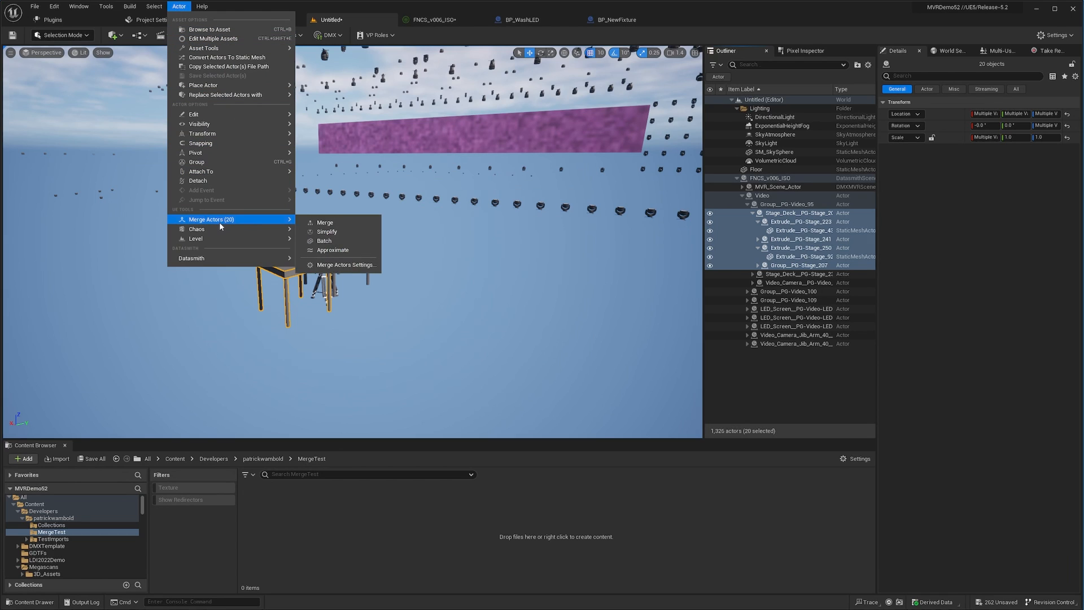
left_click(353, 266)
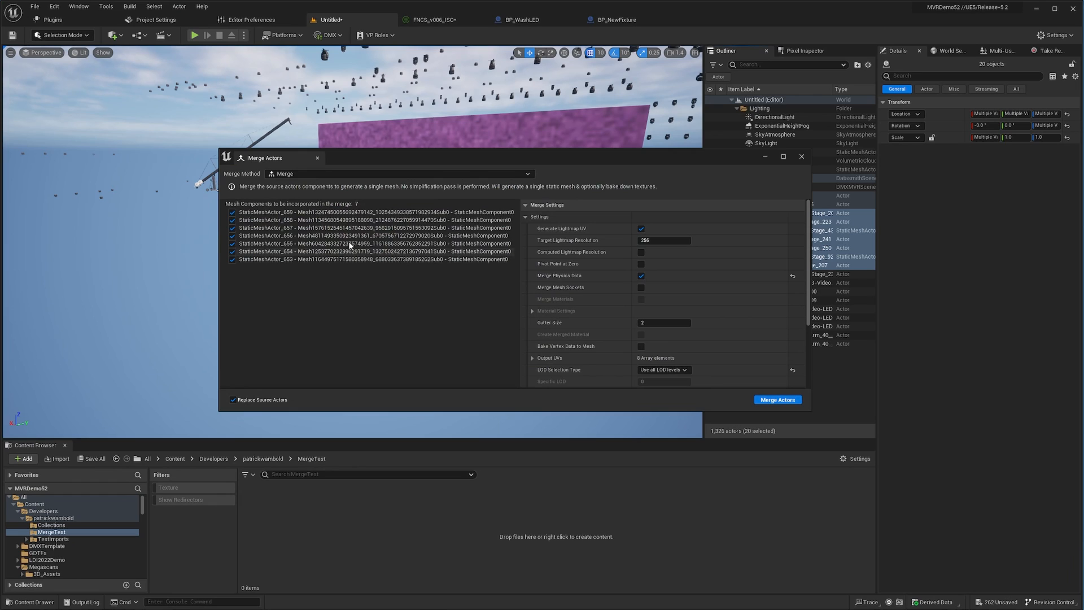
left_click_drag(429, 159, 297, 148)
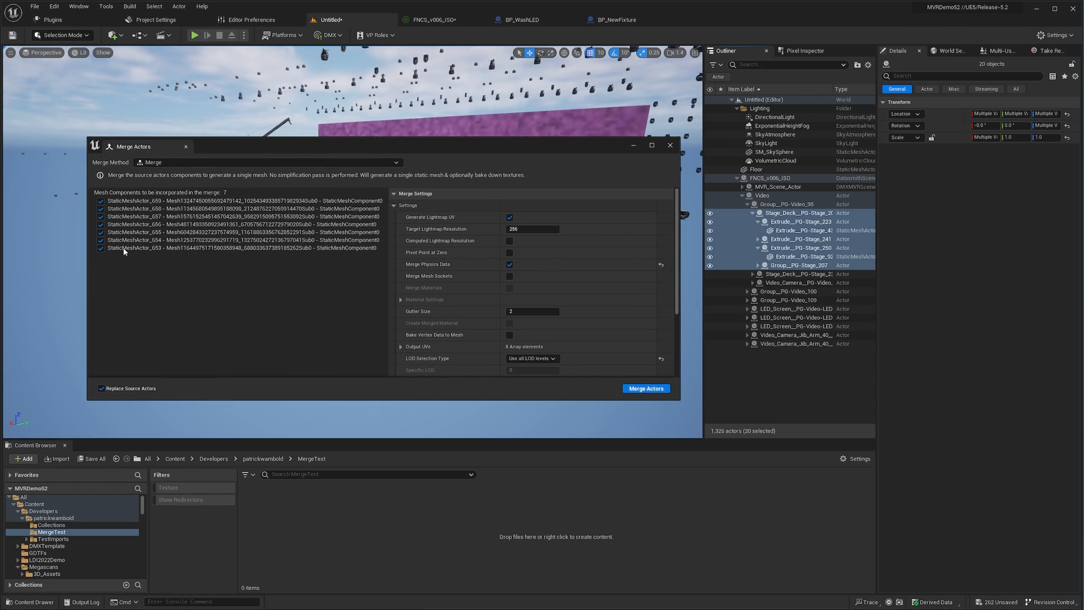
Step: Merge the table's parts into one static mesh with Generate Lightmap UV and Replace Source Actors enabled, saving it in MergeTest under the default name
left_click(509, 216)
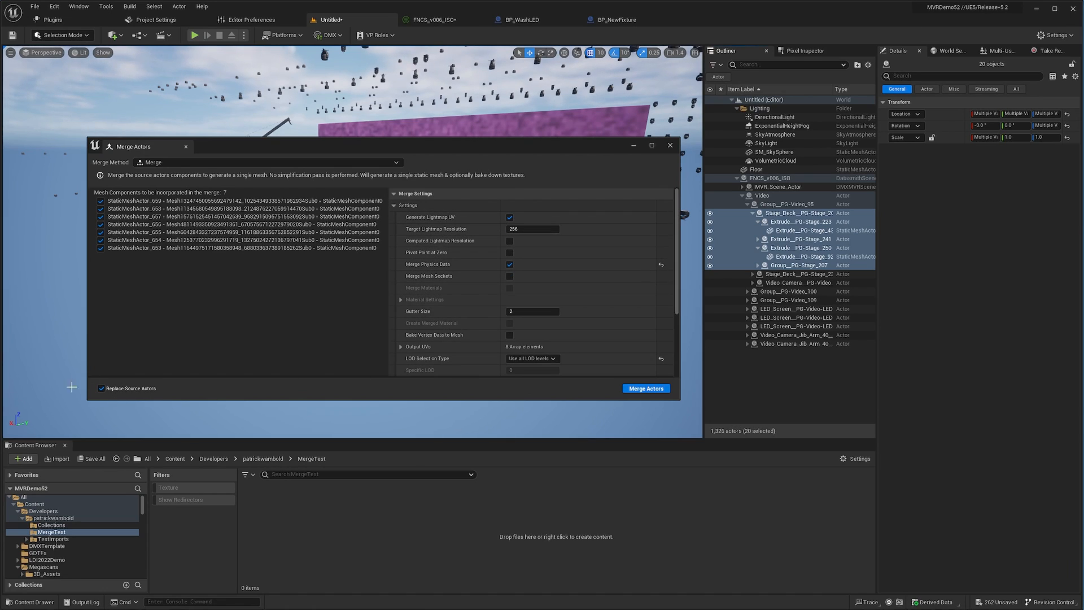
left_click(102, 388)
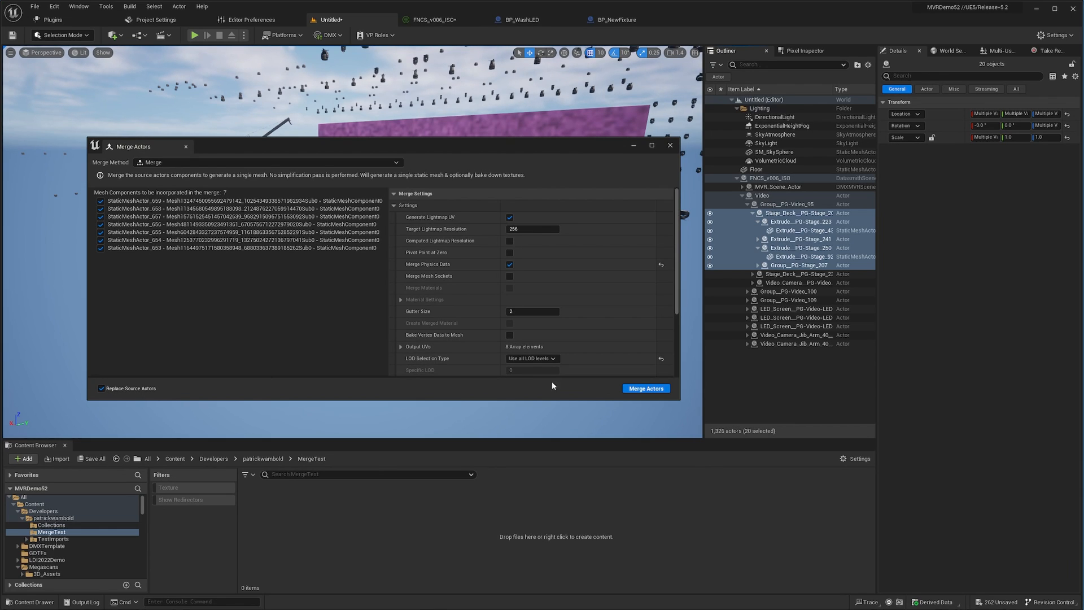
left_click(646, 389)
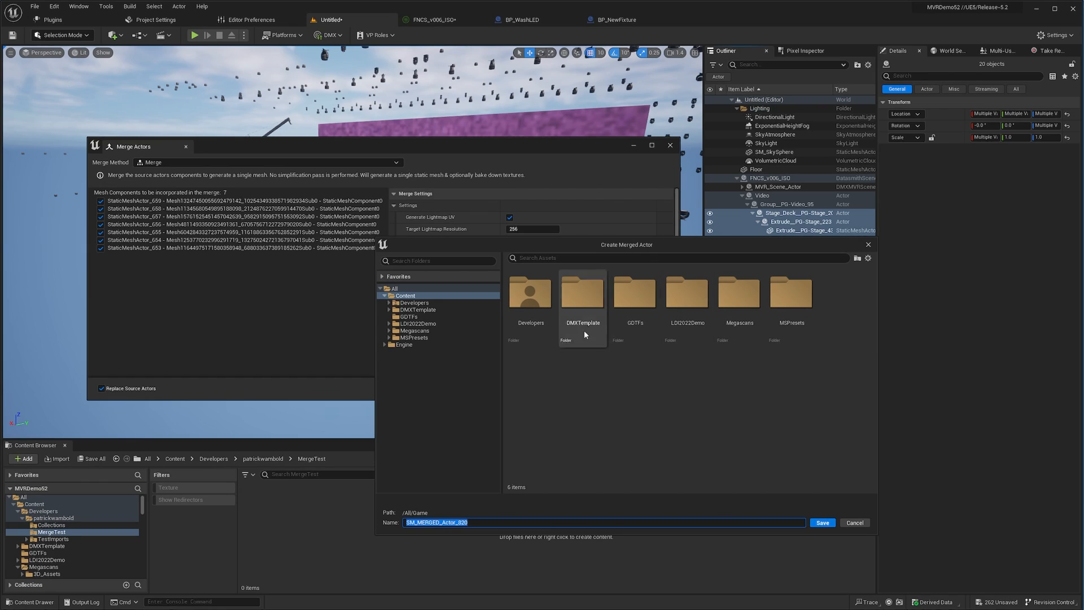
double_click(543, 296)
double_click(533, 303)
left_click(588, 293)
double_click(584, 298)
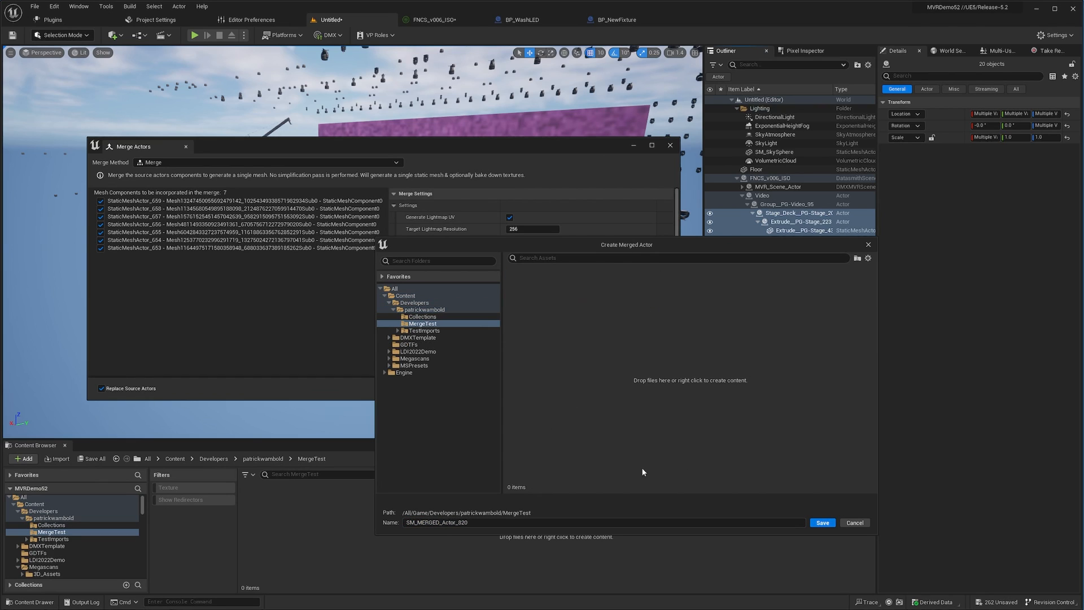
left_click(827, 522)
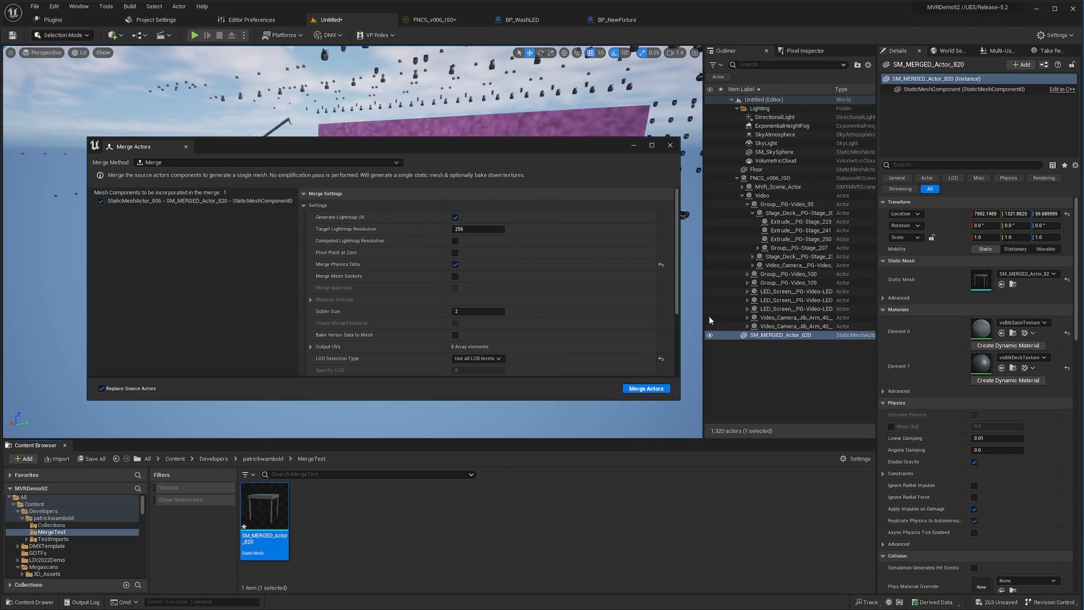
left_click(670, 146)
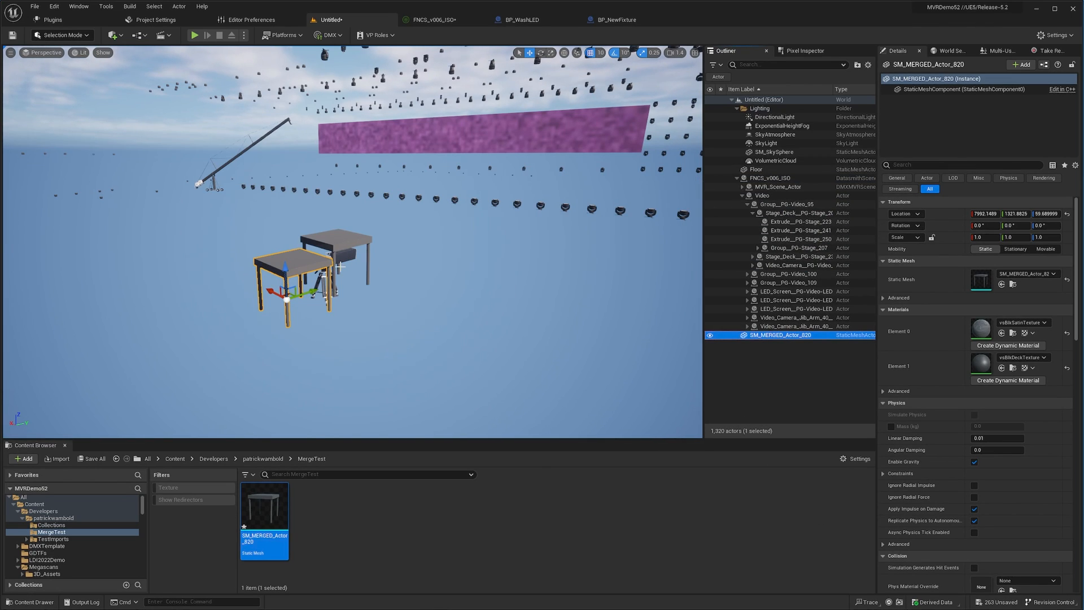
Step: Shift the merged table about 40 units along negative Y, and delete the emptied first Stage_Deck actor with all its descendants
left_click_drag(305, 295, 291, 302)
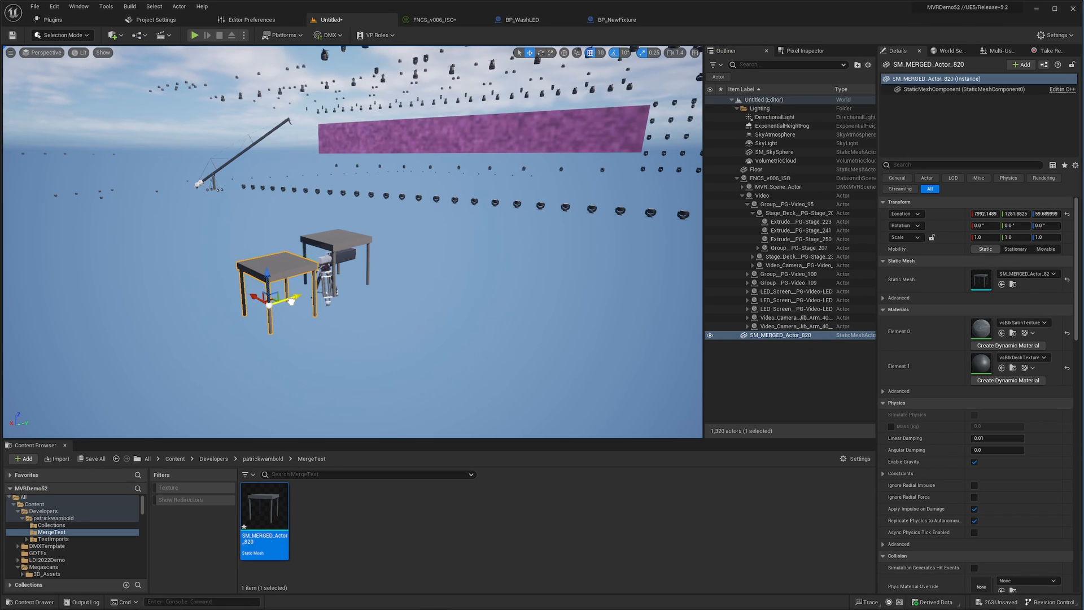
left_click(779, 214)
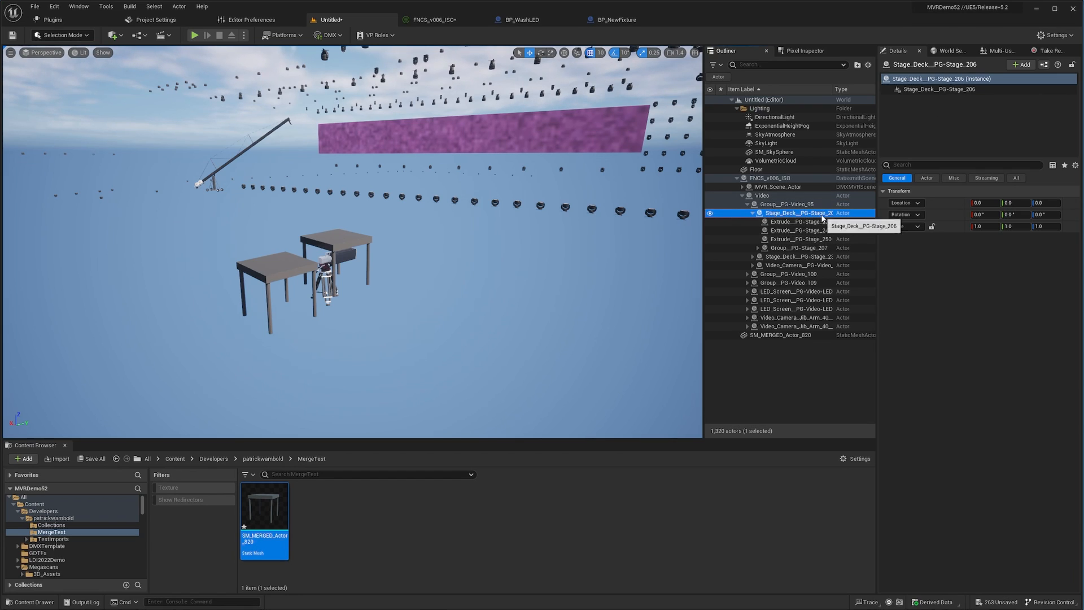
key("ctrl+alt+shift+d")
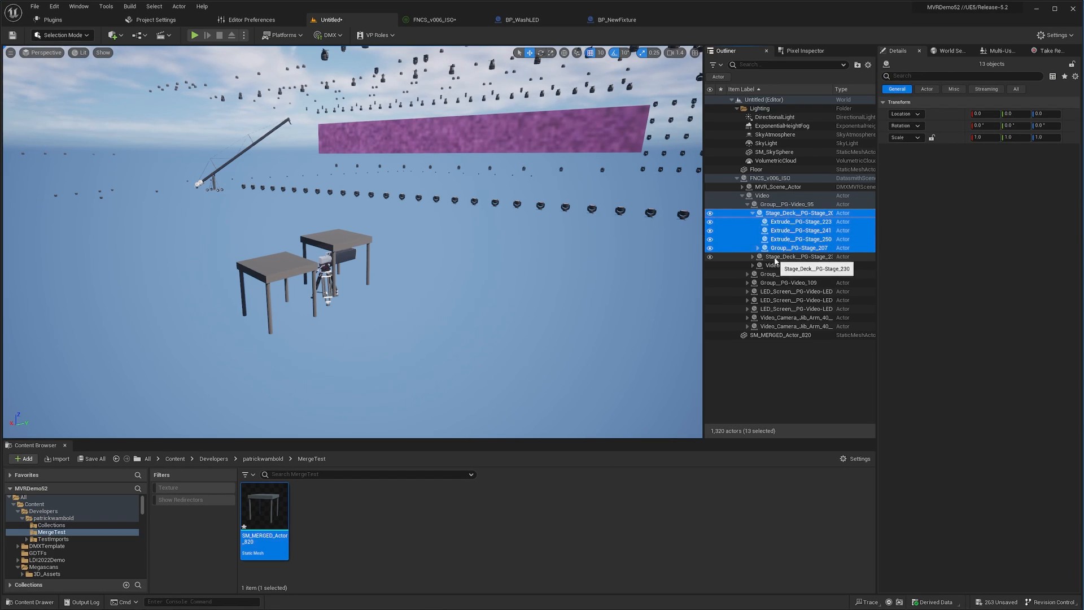
key("Delete")
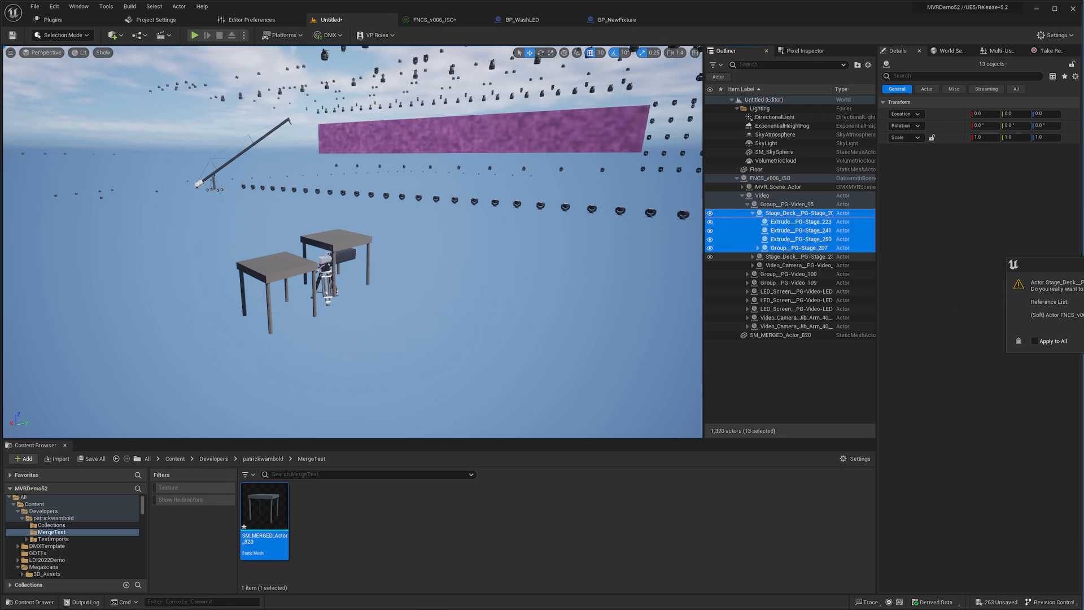
left_click(1083, 341)
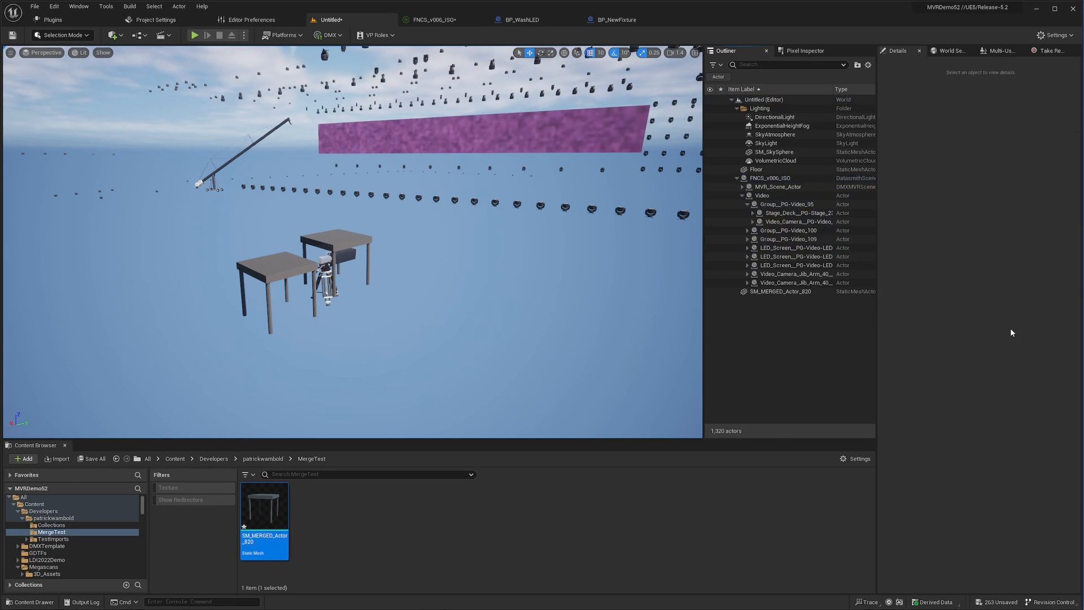
Step: Move the merged table about 50 units along positive Y and look across the stage's video screens and fixtures
left_click(791, 292)
left_click_drag(298, 297, 395, 256)
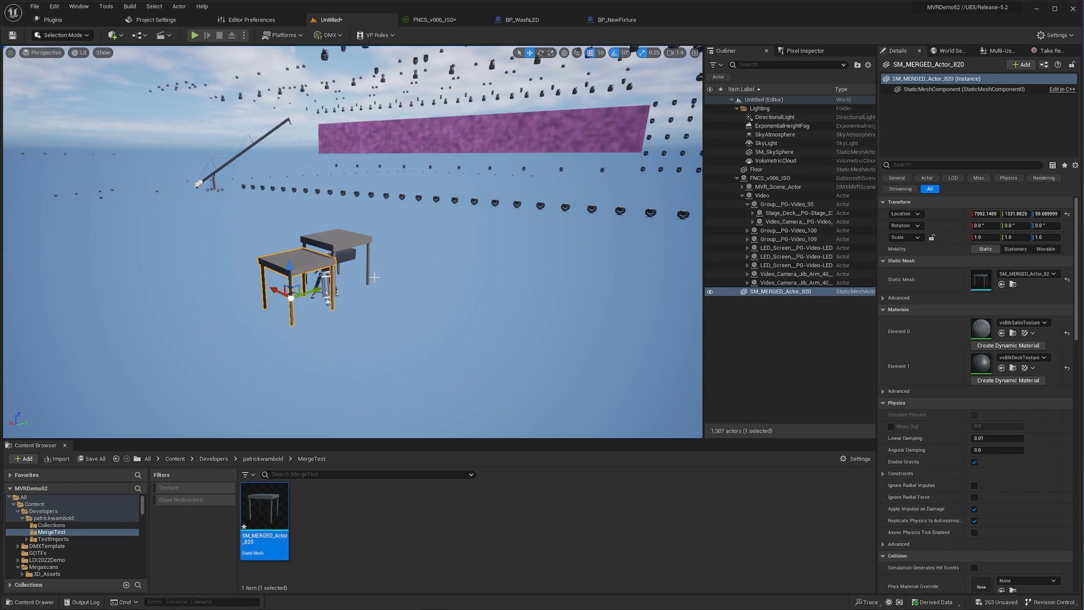
right_click_drag(514, 317, 584, 271)
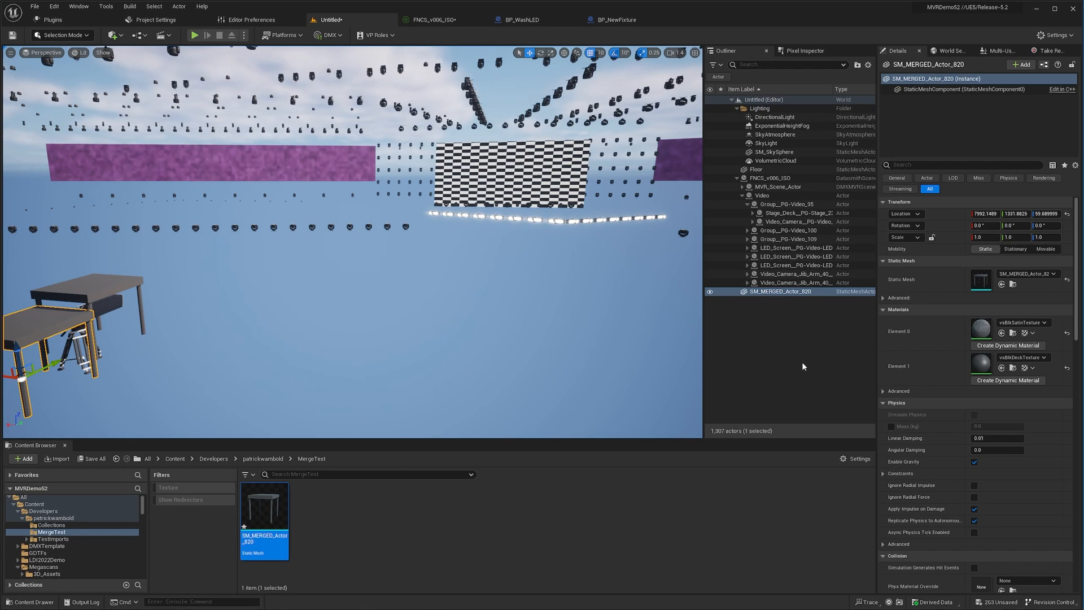
right_click_drag(462, 325, 410, 325)
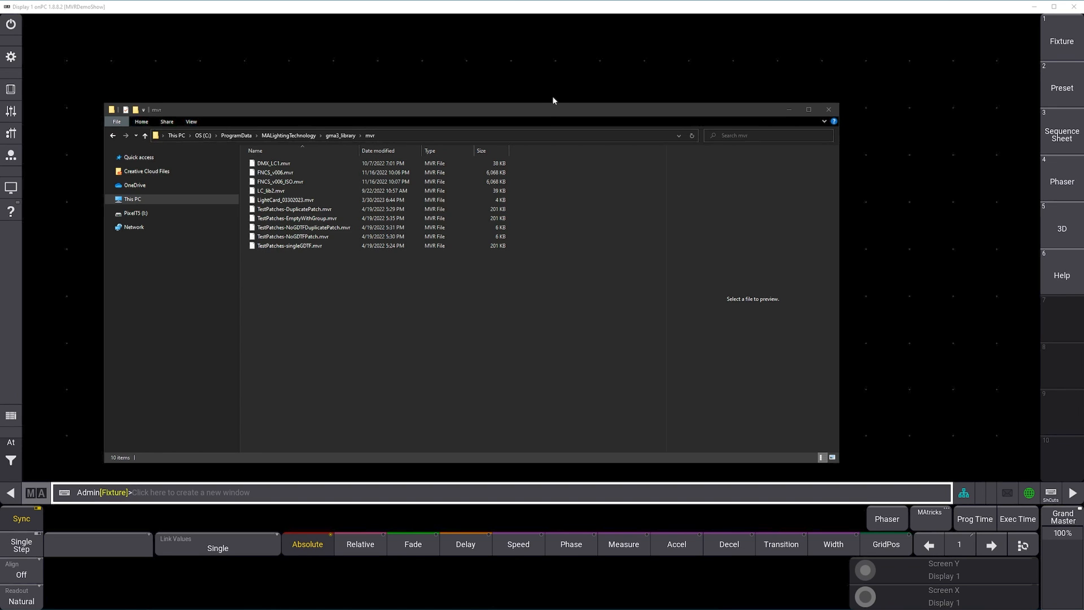
Step: Locate FNCS_v006_ISO.mvr in the gma3_library mvr folder in File Explorer, and bring grandMA3 onPC to the front
left_click_drag(550, 112, 585, 98)
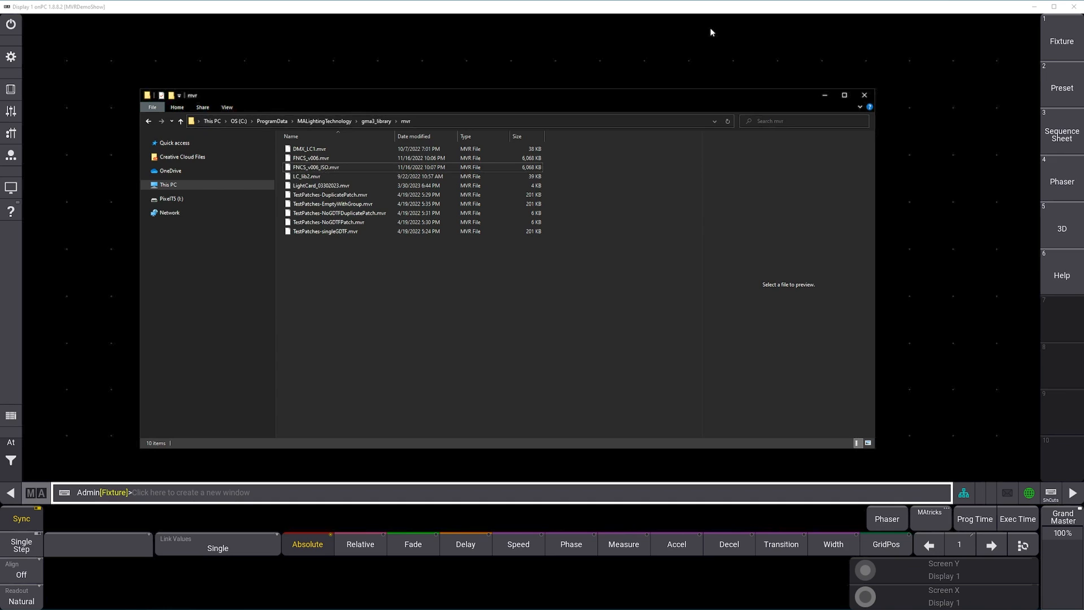
left_click(333, 167)
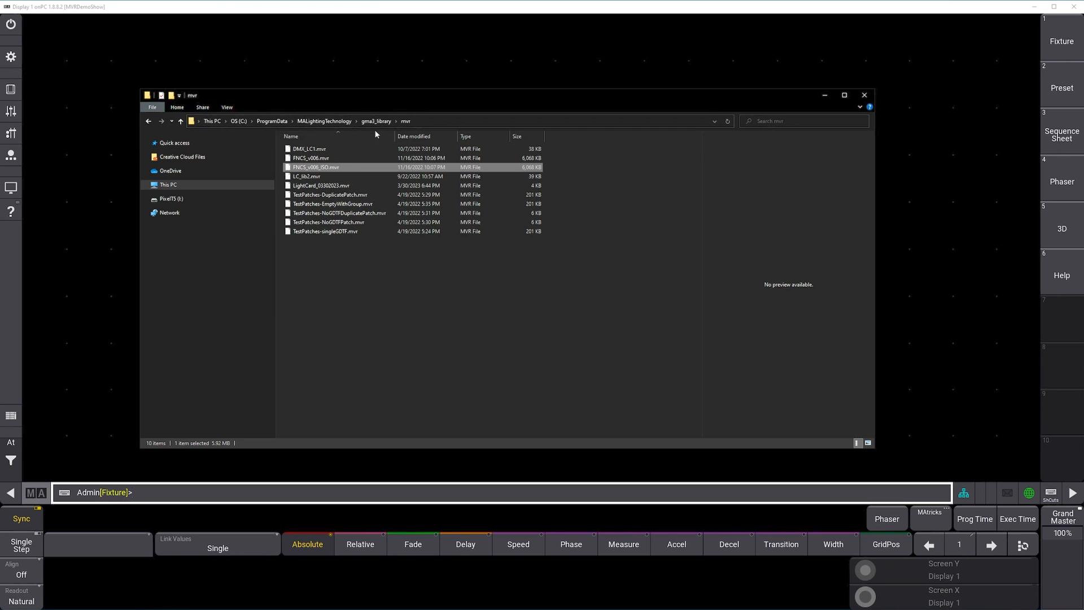
left_click(436, 318)
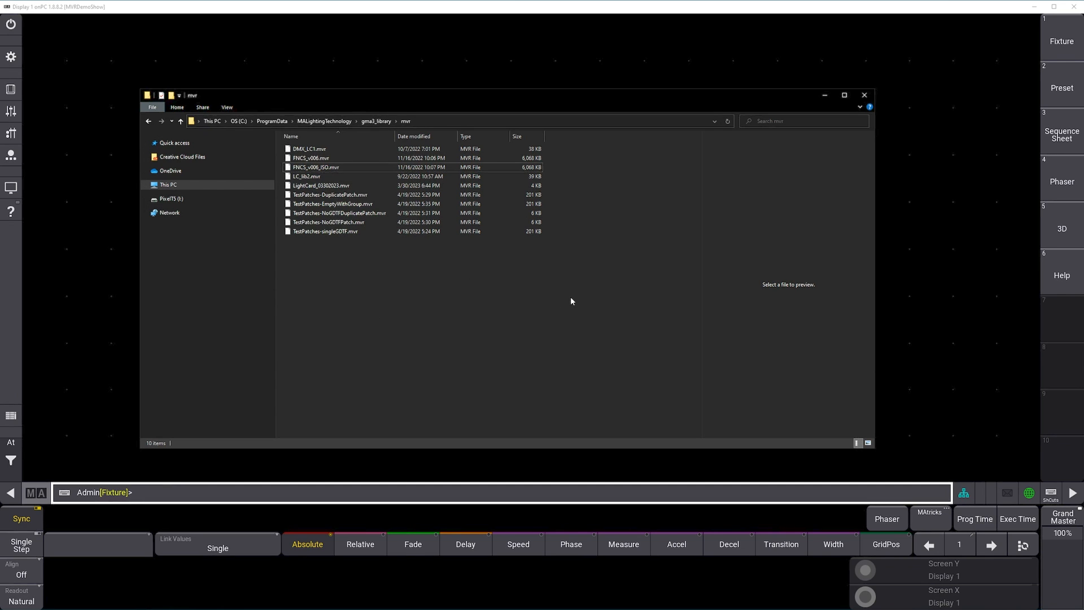
left_click(301, 15)
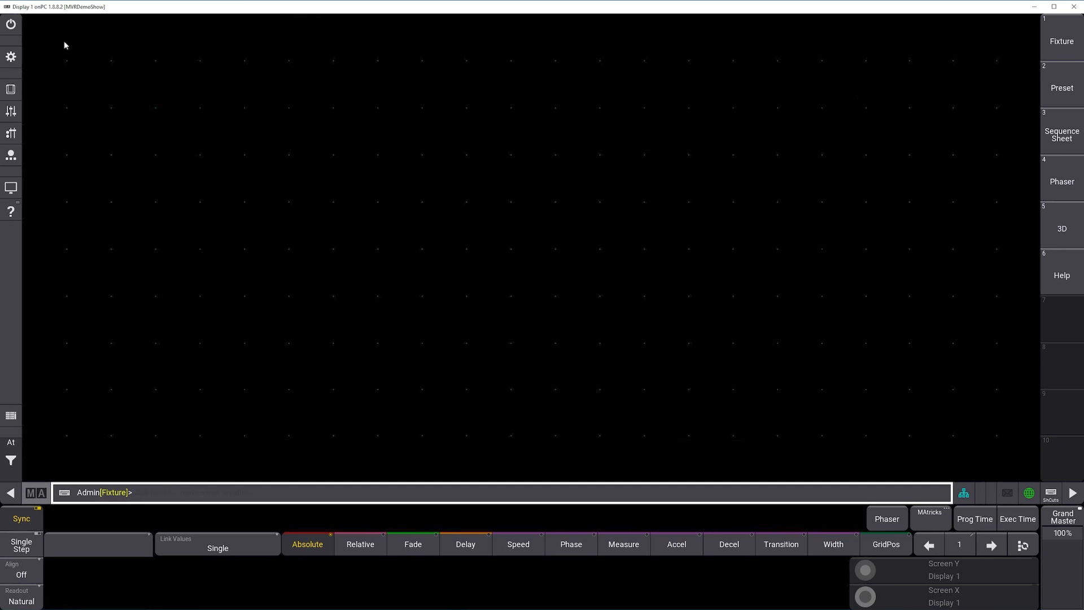
Step: Open the MVRDemoShow patch and dismiss the Insert New Fixtures dialog without adding a fixture
left_click(11, 57)
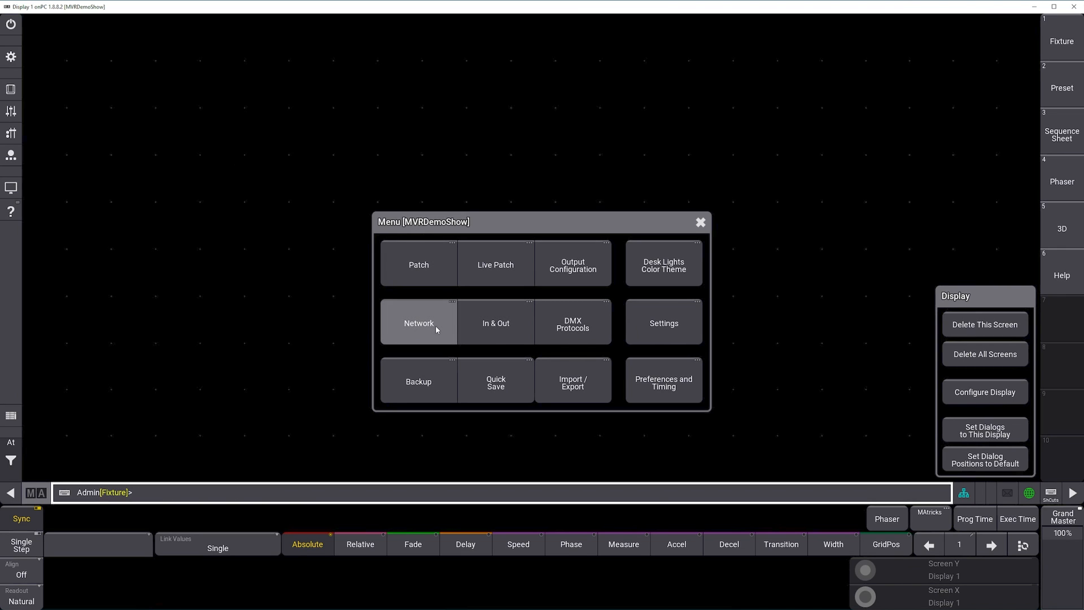
left_click(418, 269)
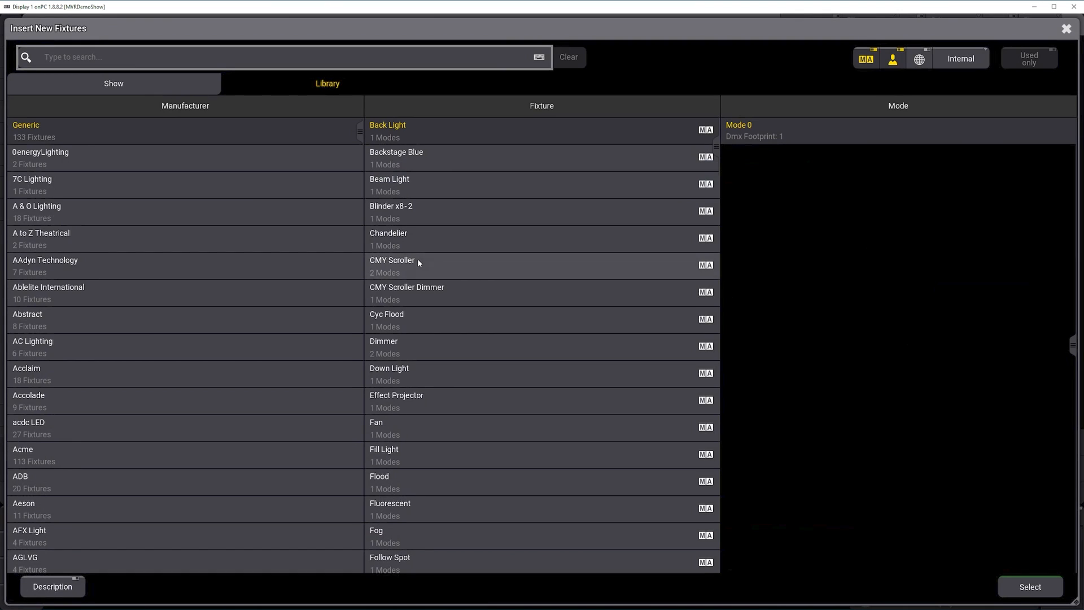
left_click(1067, 29)
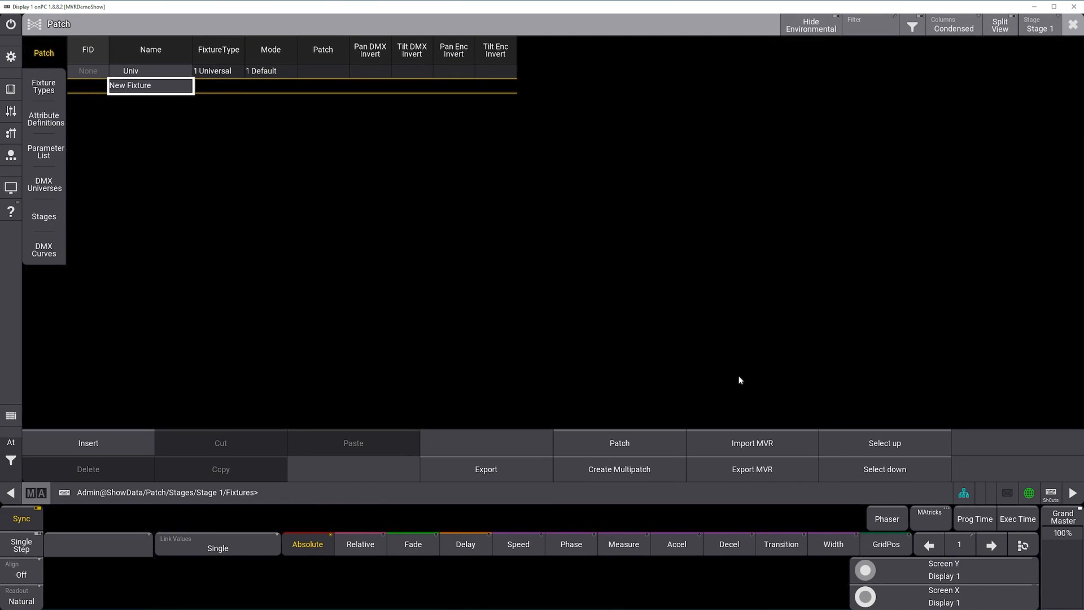
Step: Import FNCS_v006_ISO.mvr into the Stage 1 patch and accept the MVR merge with its proposed Use My and Use Other choices
left_click(752, 442)
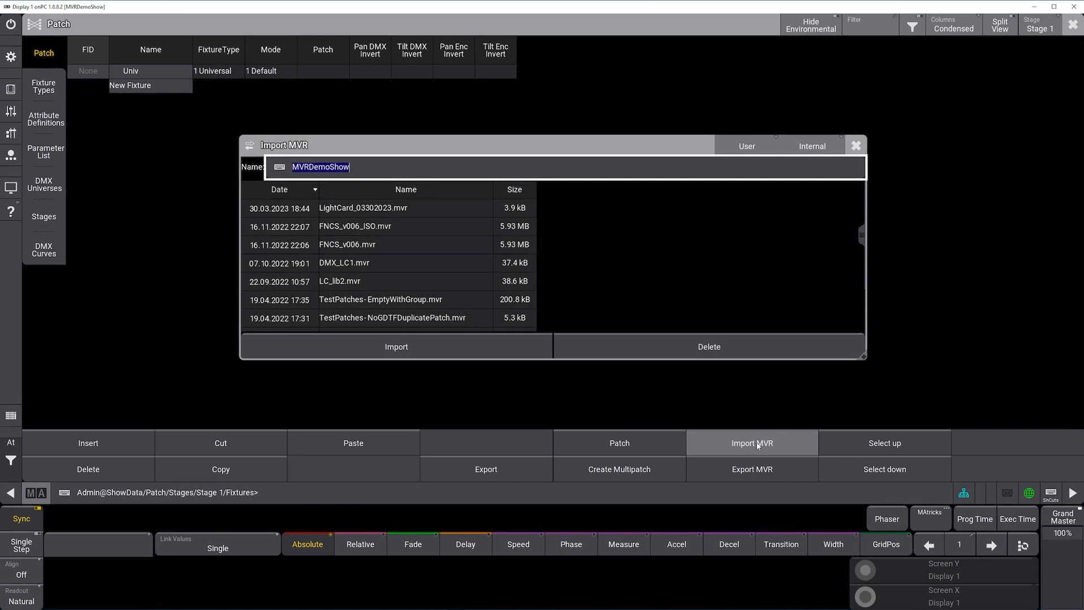
left_click(361, 228)
left_click(429, 344)
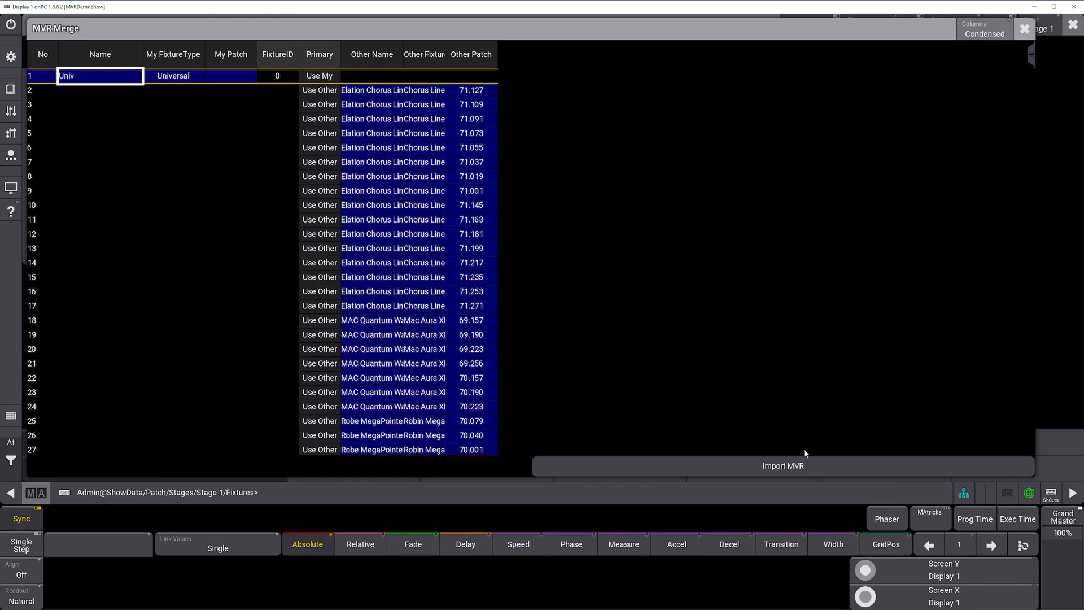
left_click(796, 466)
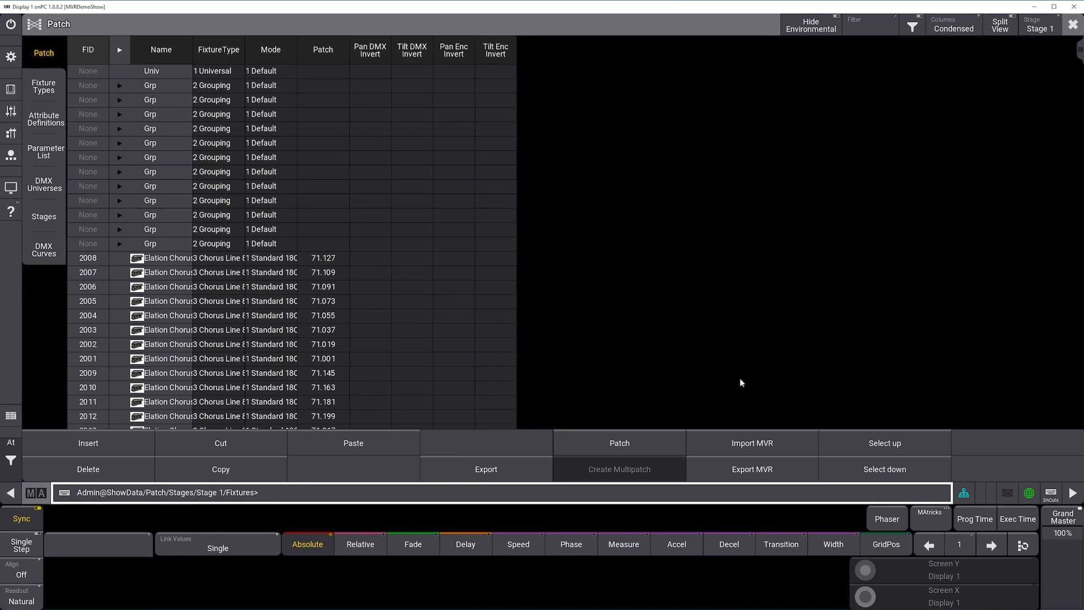
Step: Examine the imported patch, checking the contents of several Grp grouping entries and the fixtures listed below them
mouse_move(1079, 56)
left_mouse_down()
mouse_move(1061, 285)
mouse_move(1070, 426)
mouse_move(1080, 35)
left_mouse_up()
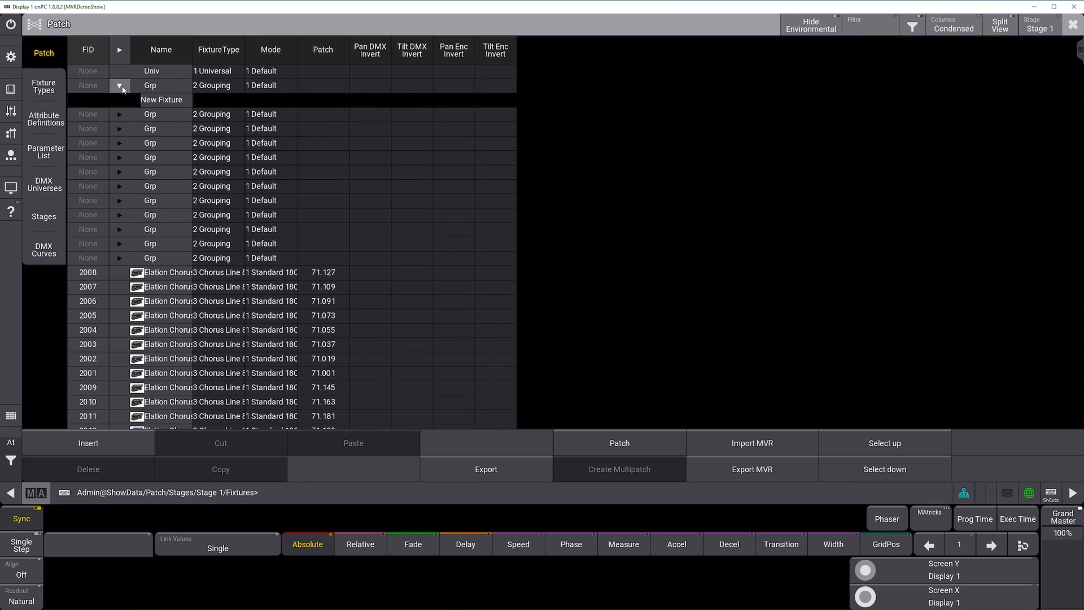
left_click(120, 100)
left_click(121, 101)
left_click(120, 115)
left_click(120, 114)
left_click(122, 143)
left_click(122, 143)
left_click(120, 157)
left_click(120, 157)
left_click(120, 172)
left_click(121, 171)
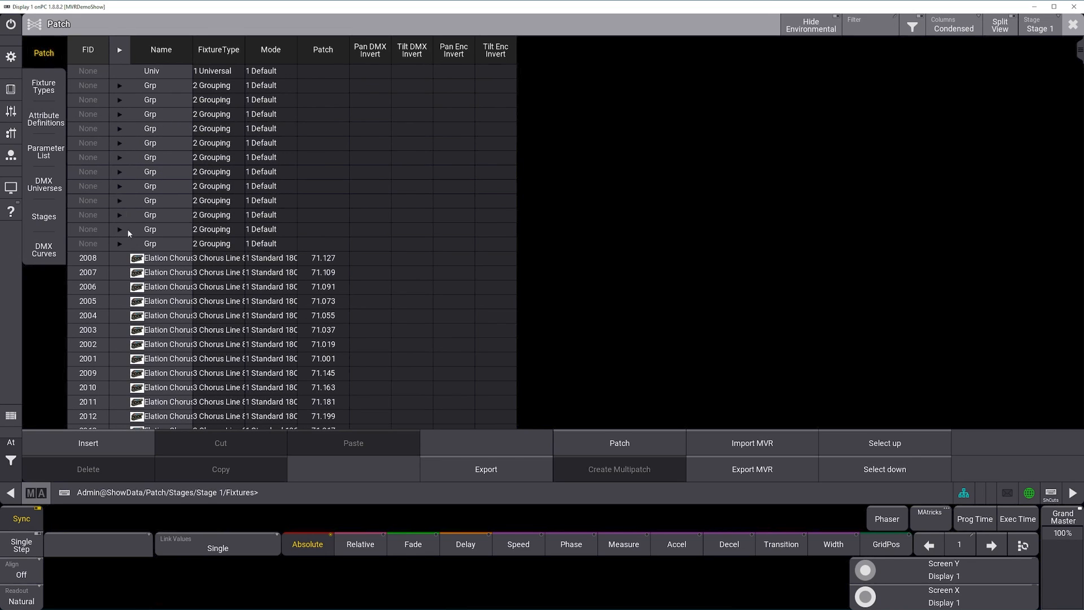
left_click(120, 243)
left_click(120, 243)
mouse_move(1080, 57)
left_mouse_down()
mouse_move(1070, 411)
mouse_move(1075, 68)
left_mouse_up()
Step: Leave the patch saving the changes and open the 3D view of the stage
left_click(1073, 24)
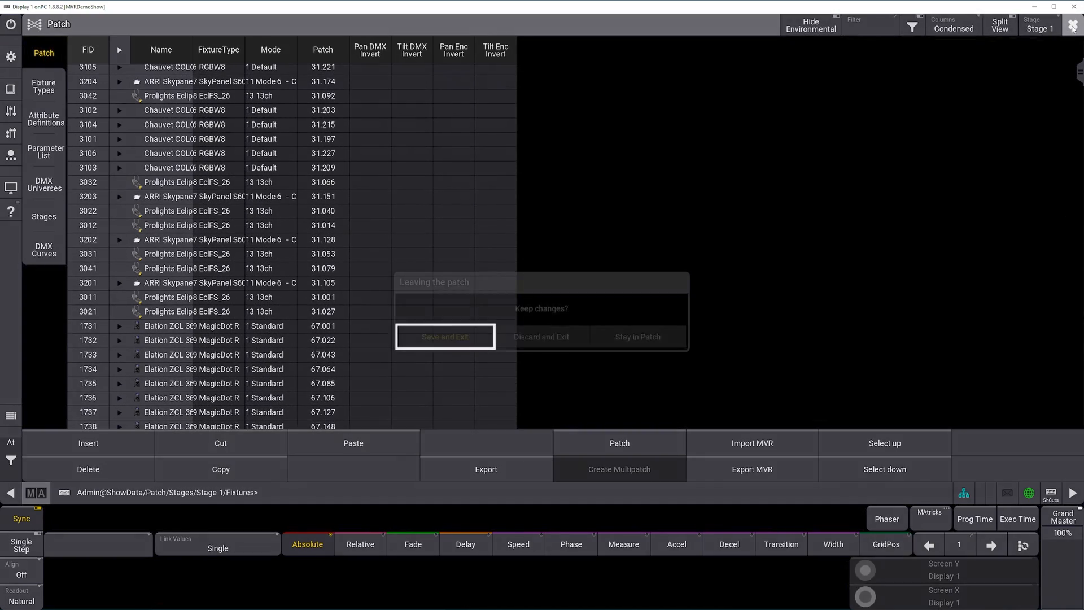
left_click(474, 340)
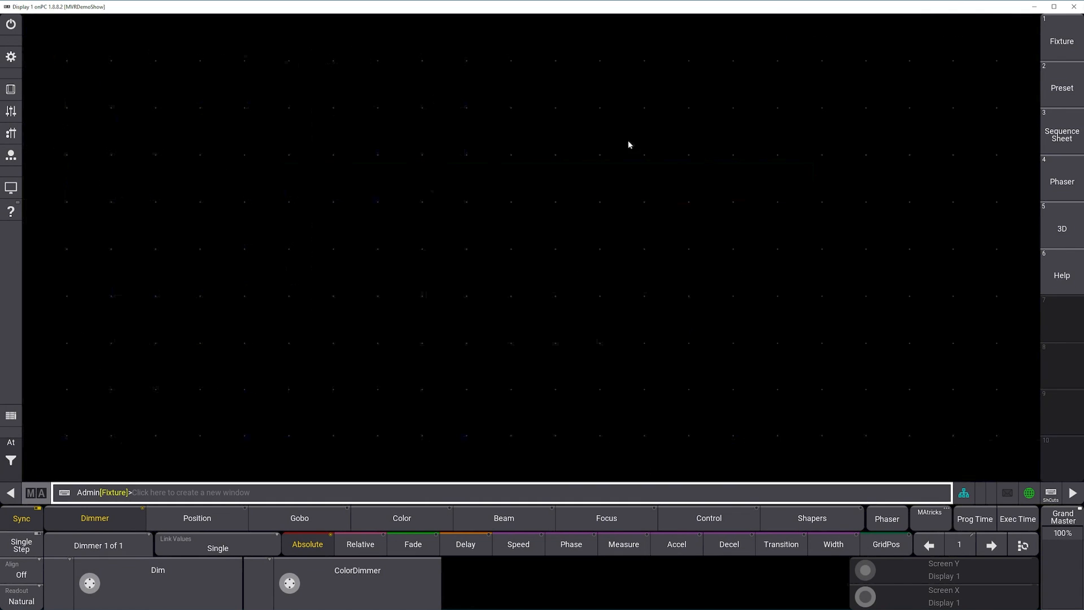
left_click(1062, 228)
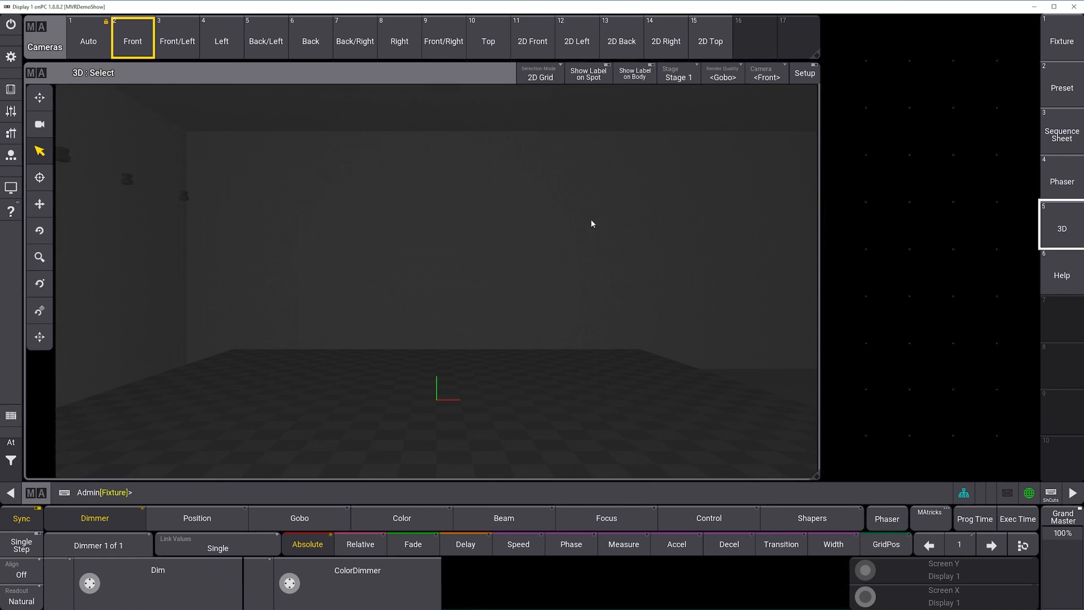
Step: Look around the imported rig in the 3D view using the camera Move tool
right_click_drag(462, 264, 557, 281)
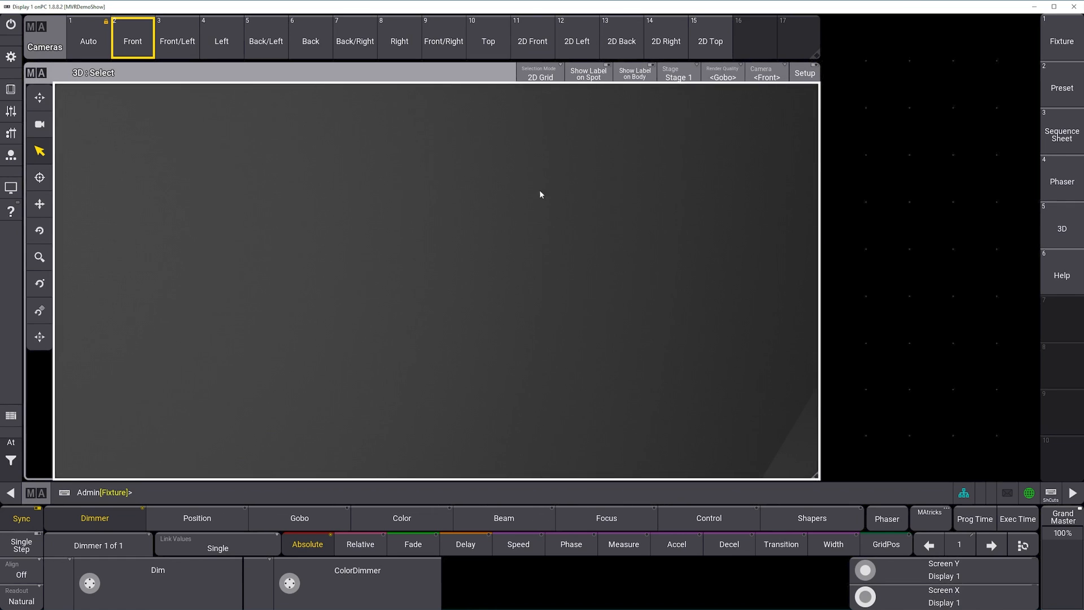
left_click(44, 205)
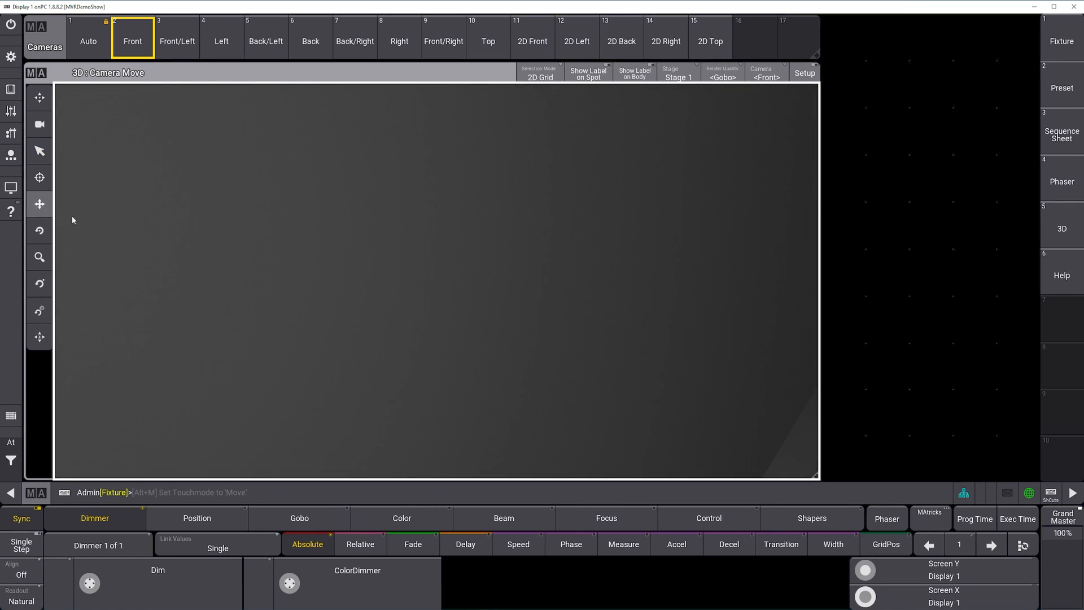
mouse_move(676, 279)
left_mouse_down()
mouse_move(503, 243)
mouse_move(536, 270)
mouse_move(332, 228)
mouse_move(677, 247)
mouse_move(627, 256)
mouse_move(676, 263)
mouse_move(487, 213)
mouse_move(637, 220)
mouse_move(331, 254)
mouse_move(304, 226)
mouse_move(605, 147)
mouse_move(596, 271)
mouse_move(310, 289)
mouse_move(242, 284)
mouse_move(249, 289)
mouse_move(236, 271)
mouse_move(303, 293)
mouse_move(399, 298)
mouse_move(601, 242)
left_mouse_up()
scroll(648, 266, "down", 10)
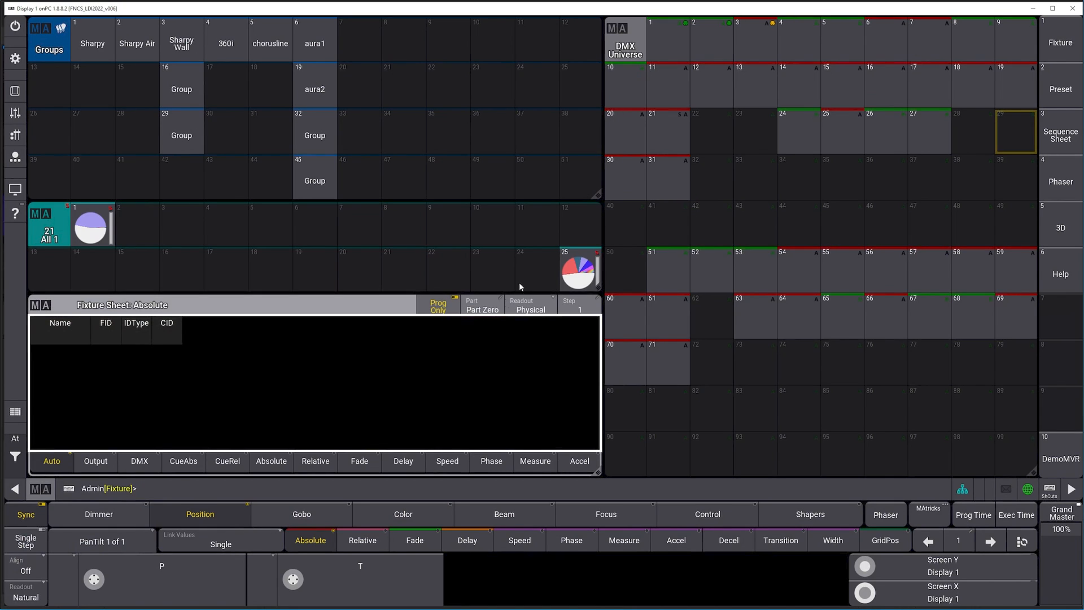
Step: Recall preset 25 from the All 1 pool in the FNCS_LDI2022_v006 show and view the stage in Unreal Editor
left_click(579, 270)
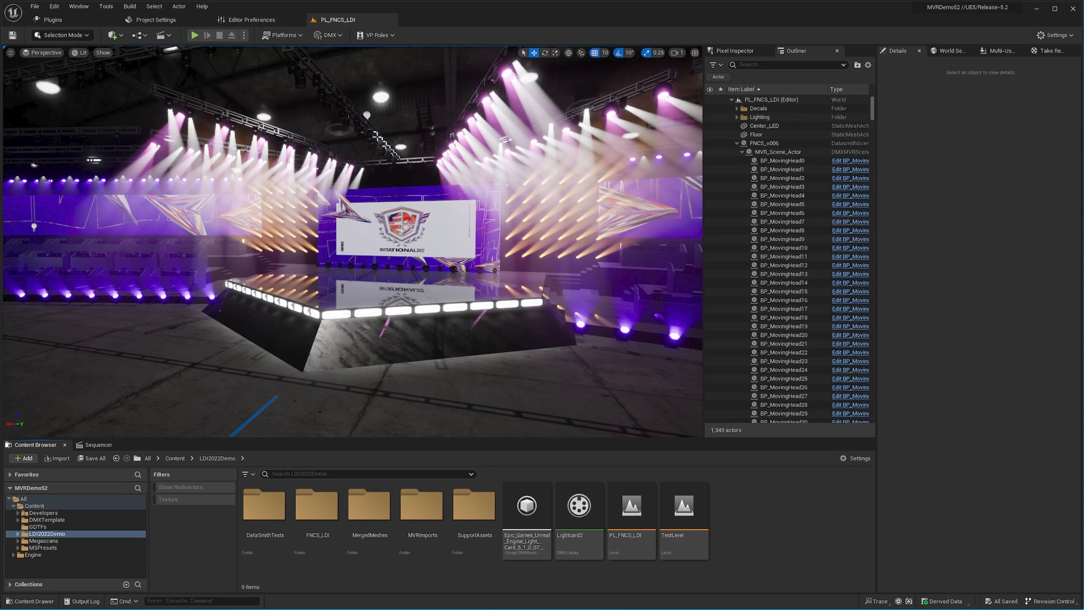
right_click_drag(353, 241, 283, 249)
Step: Examine the incoming DMX values across the universes in the DMX Activity Monitor, close it and return to the stage view
left_click(340, 37)
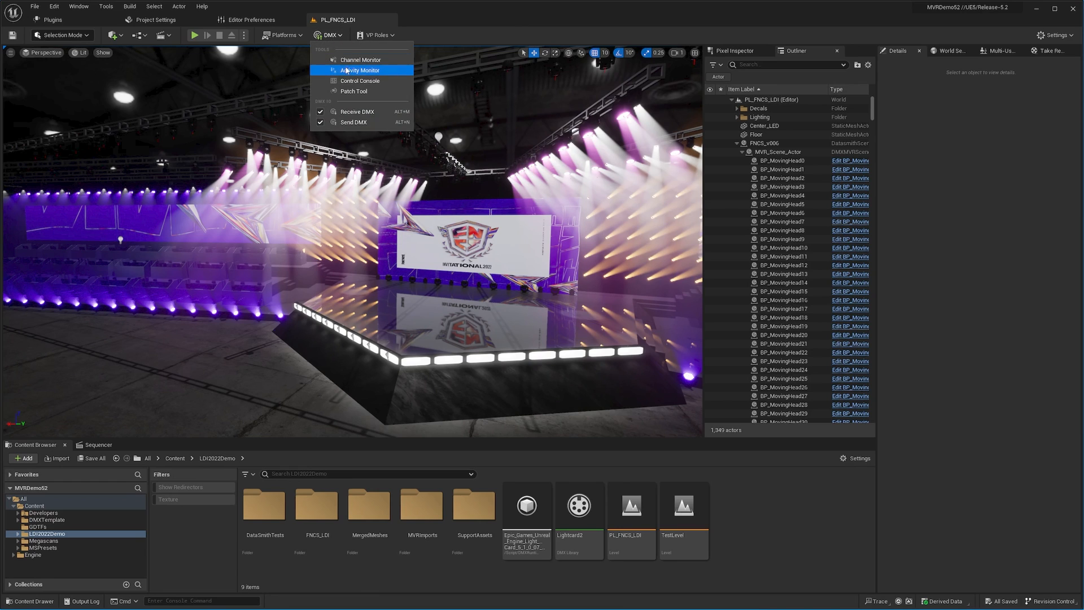
left_click(346, 70)
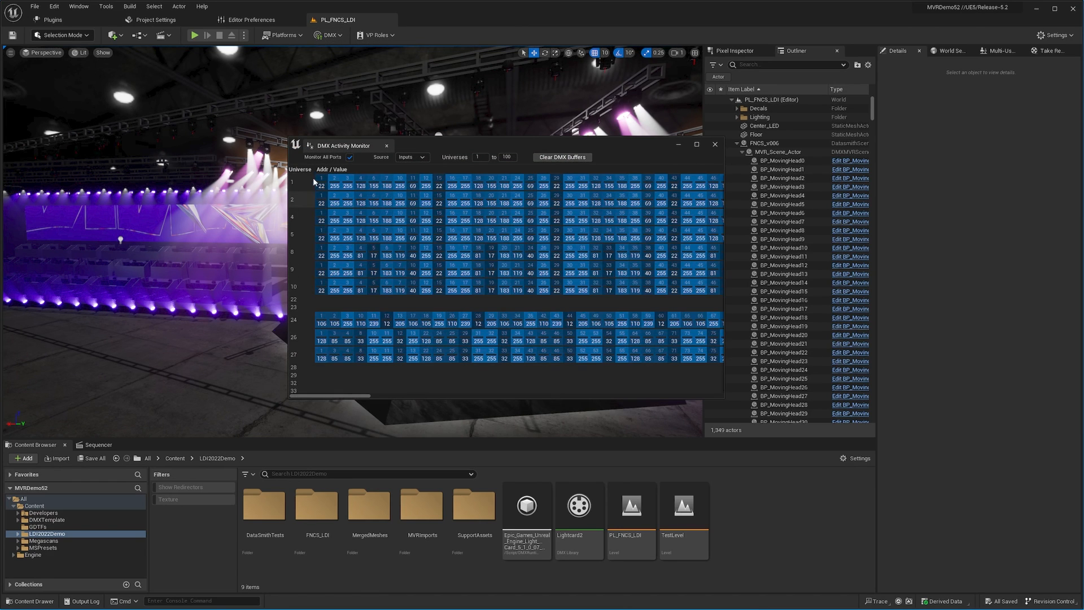
scroll(512, 274, "down", 3)
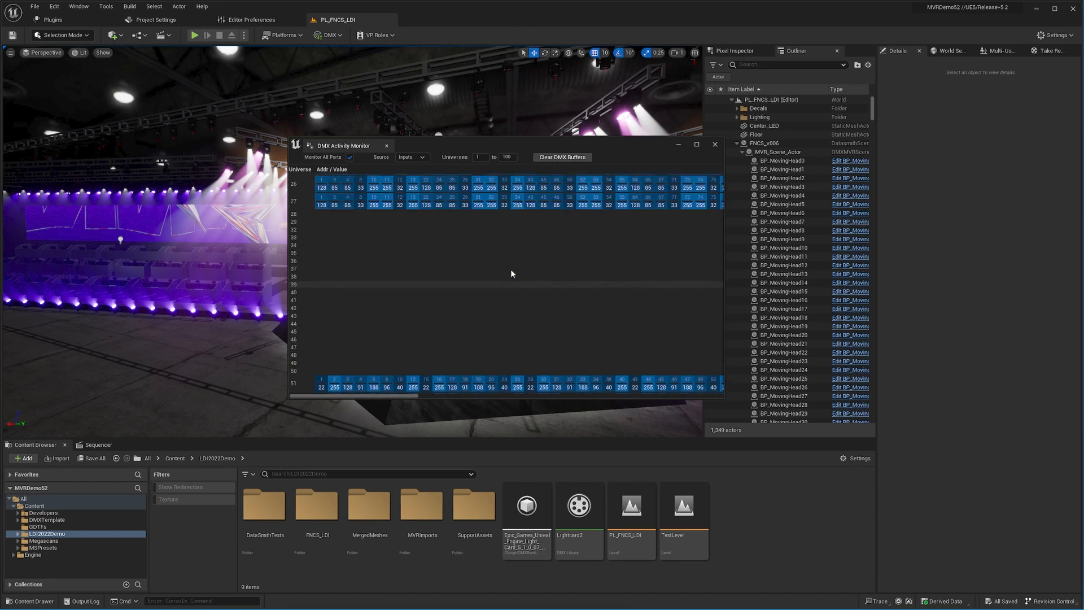
scroll(512, 274, "up", 3)
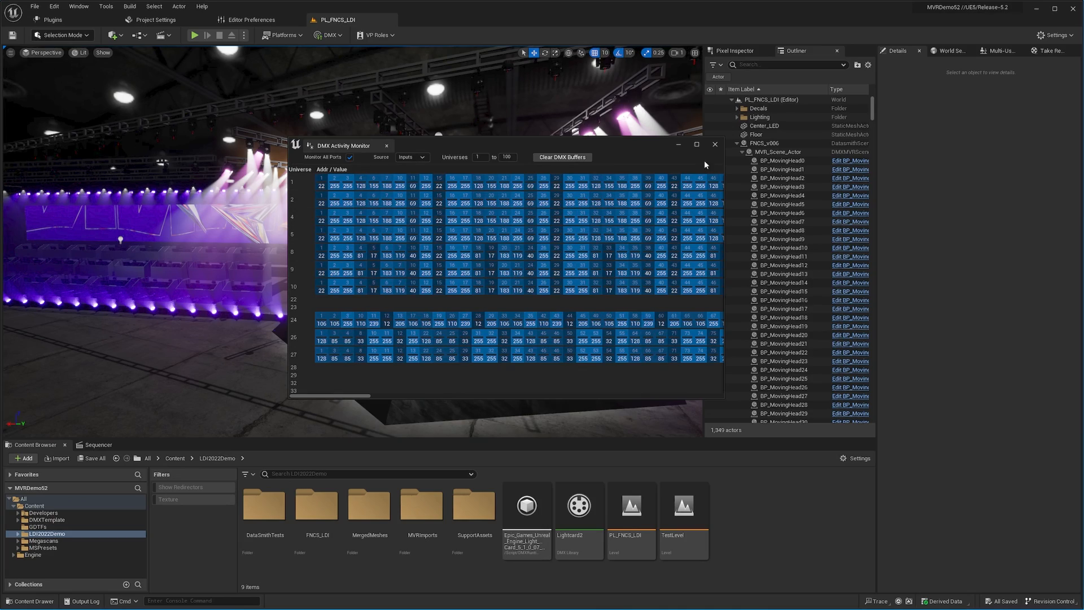
left_click(715, 144)
right_click_drag(362, 243, 560, 153)
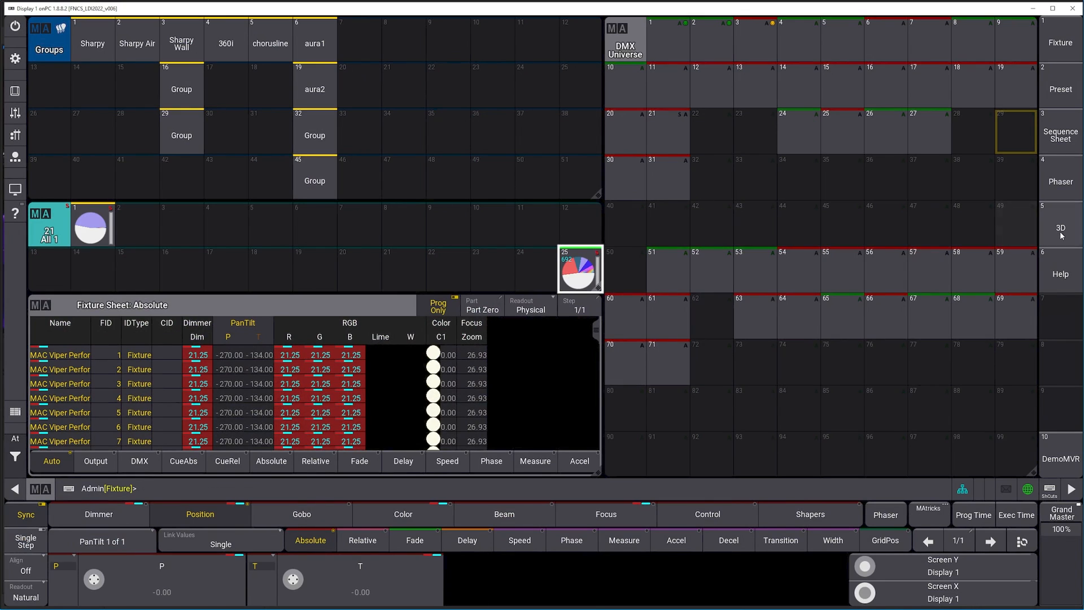
Step: Switch to grandMA3 onPC, open the 3D view of the stage and clear the fixture selection
left_click(1062, 235)
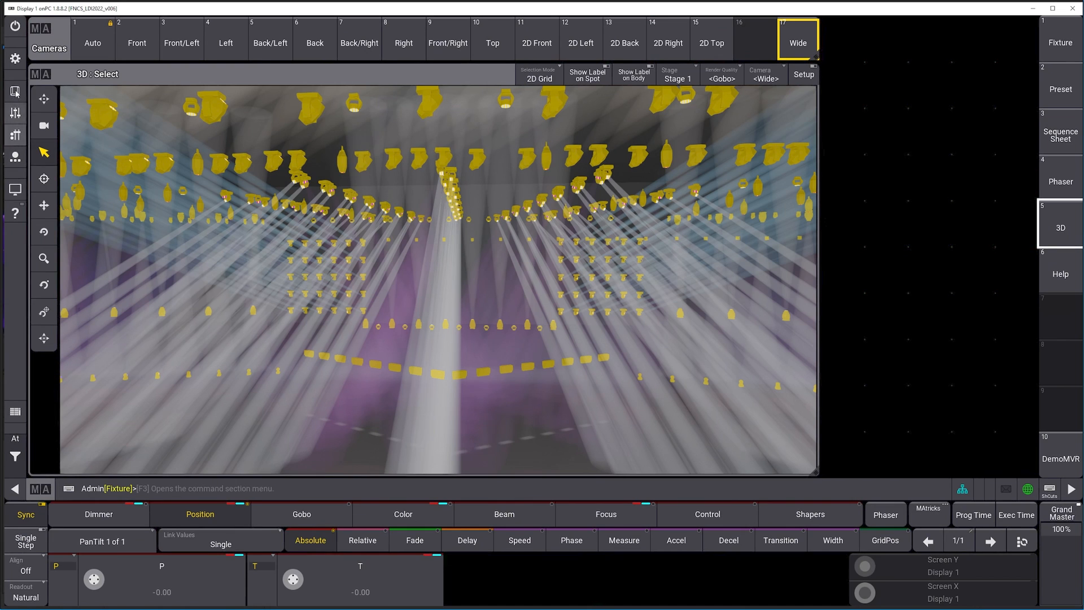
left_click(15, 135)
left_click(1071, 26)
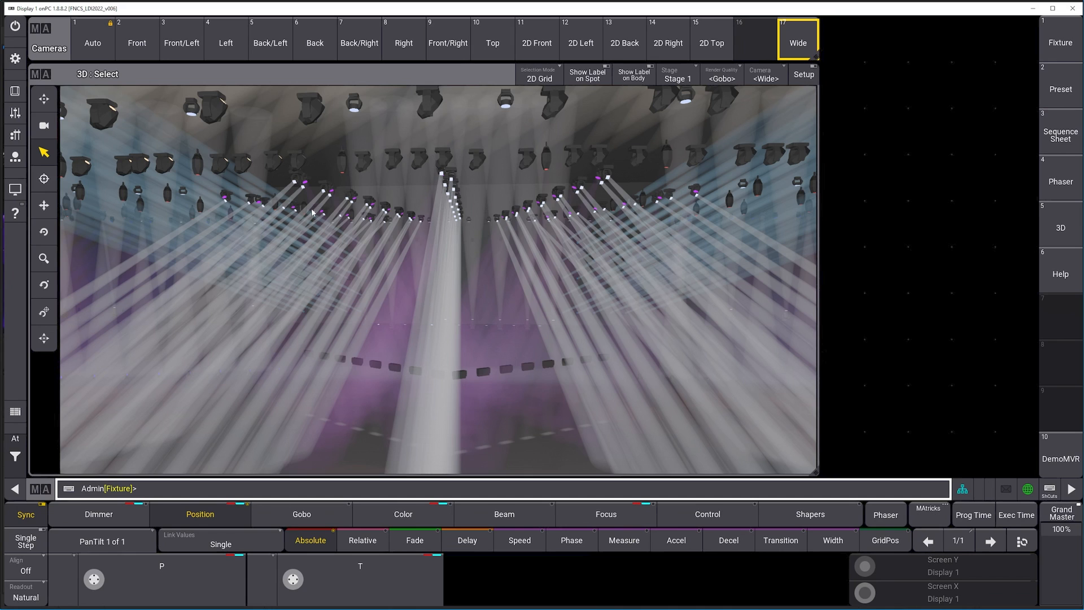
Step: Open the Stage 1 patch, examine the fixtures' DMX addresses, positions and rotations, and close it
left_click(15, 59)
left_click(421, 261)
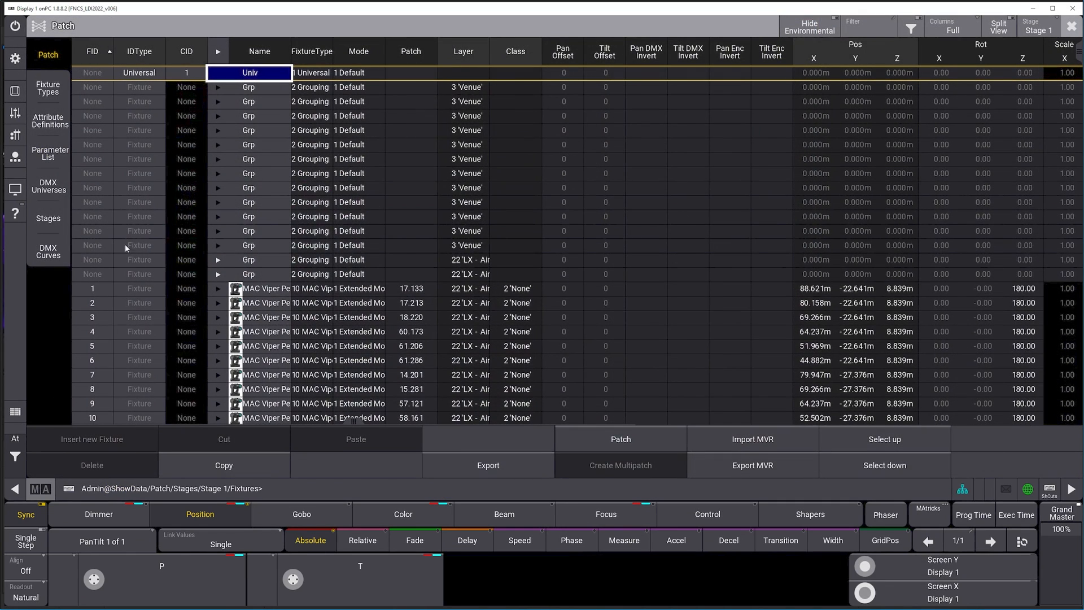
left_click_drag(1078, 57, 1079, 266)
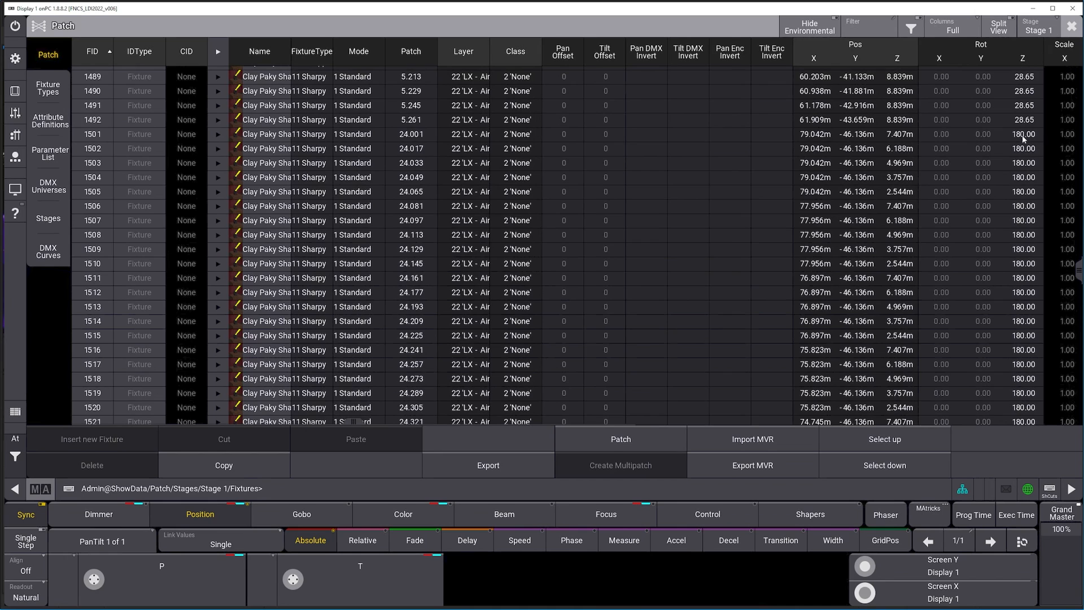
left_click(1072, 27)
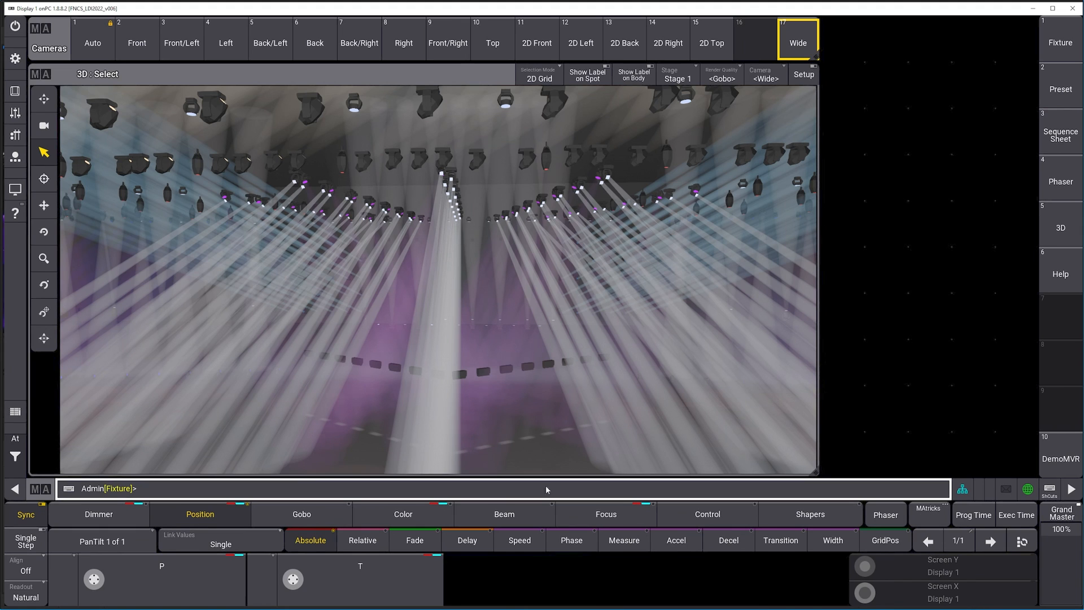
Step: Switch to Unreal Editor and inspect the lit stage in the PL_FNCS_LDI level from different viewpoints
key("alt+Tab")
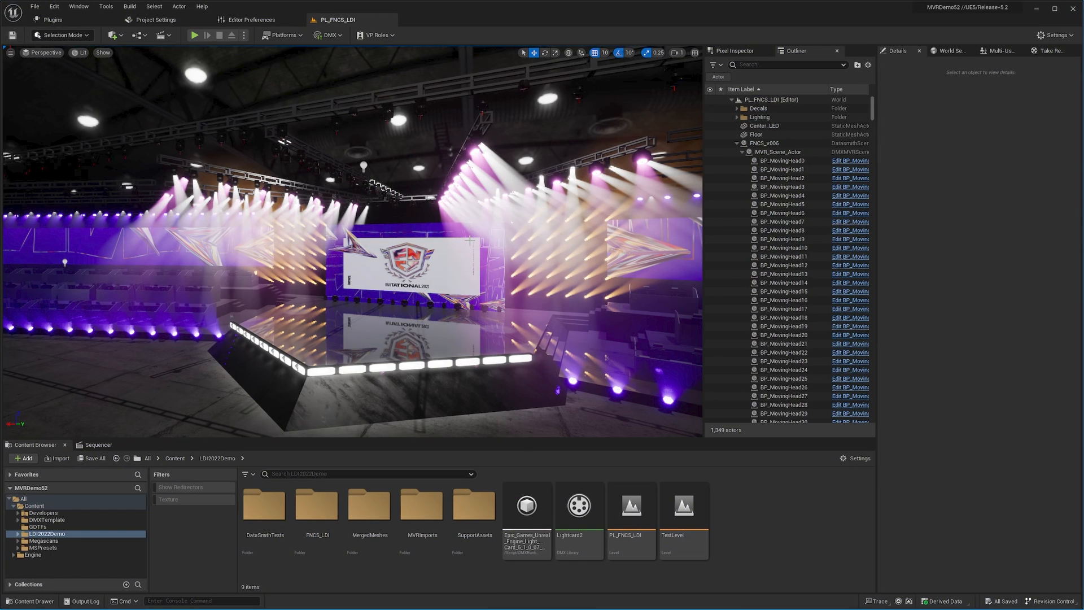
mouse_move(470, 241)
right_mouse_down()
mouse_move(459, 255)
mouse_move(452, 245)
right_mouse_up()
key("w")
key("d")
key("s")
key("a")
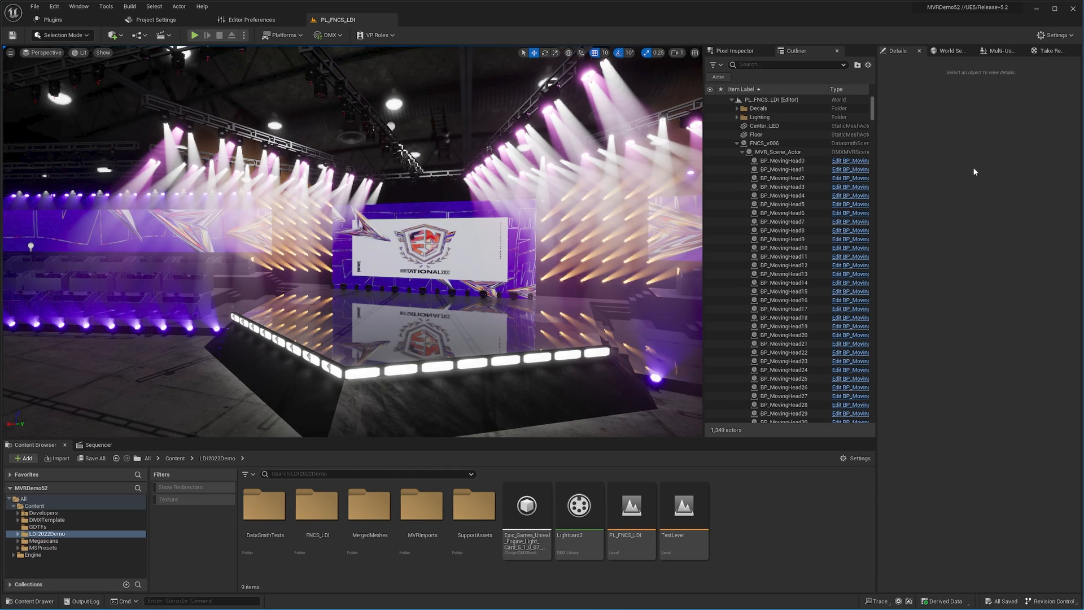
Step: Add a DMX Library source to the Scene_1 take in Take Recorder
left_click(1049, 51)
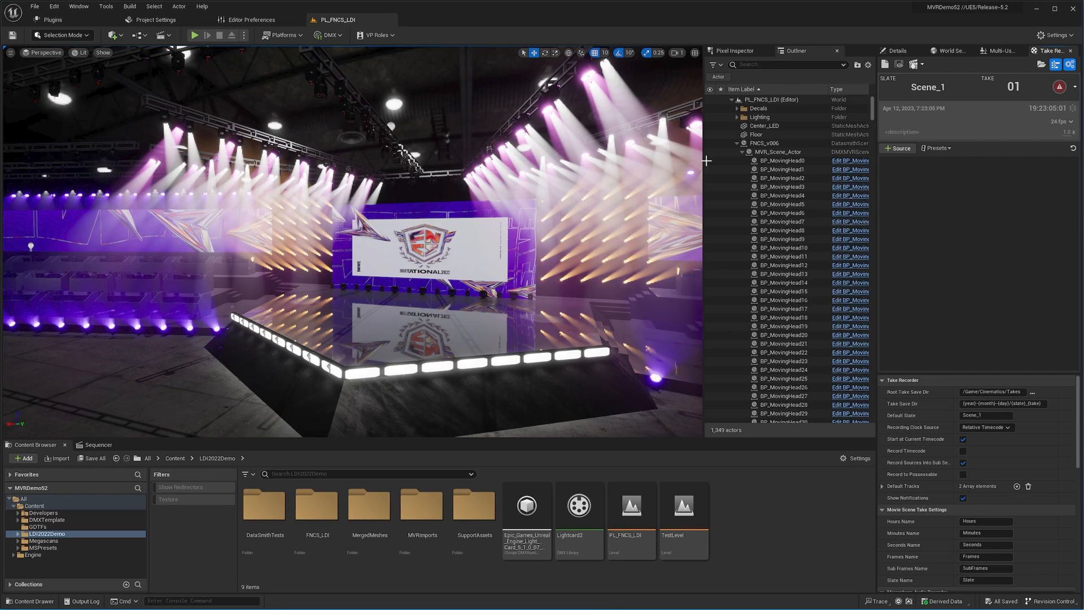
left_click(899, 148)
mouse_move(947, 160)
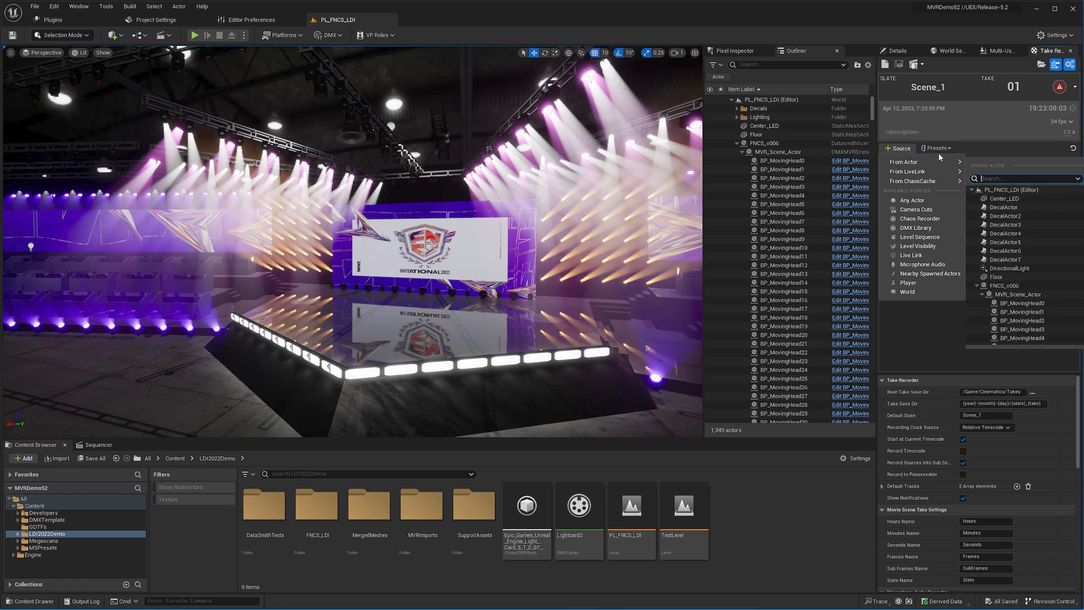
left_click(921, 228)
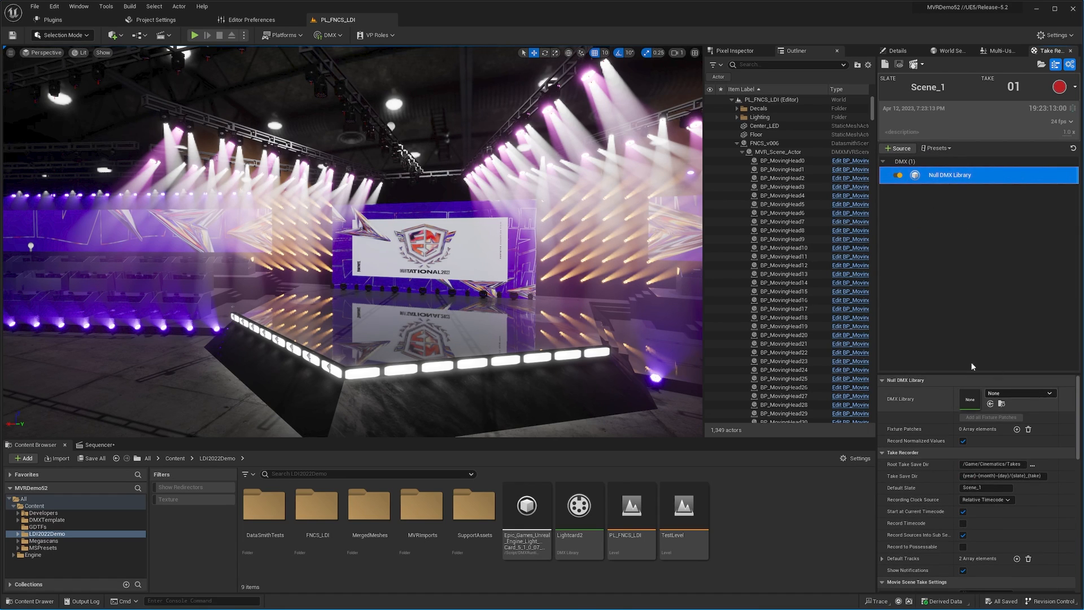
Step: Assign the FNCS_v006 library to the DMX source, add all its fixture patches and return to the Details panel
left_click(1014, 392)
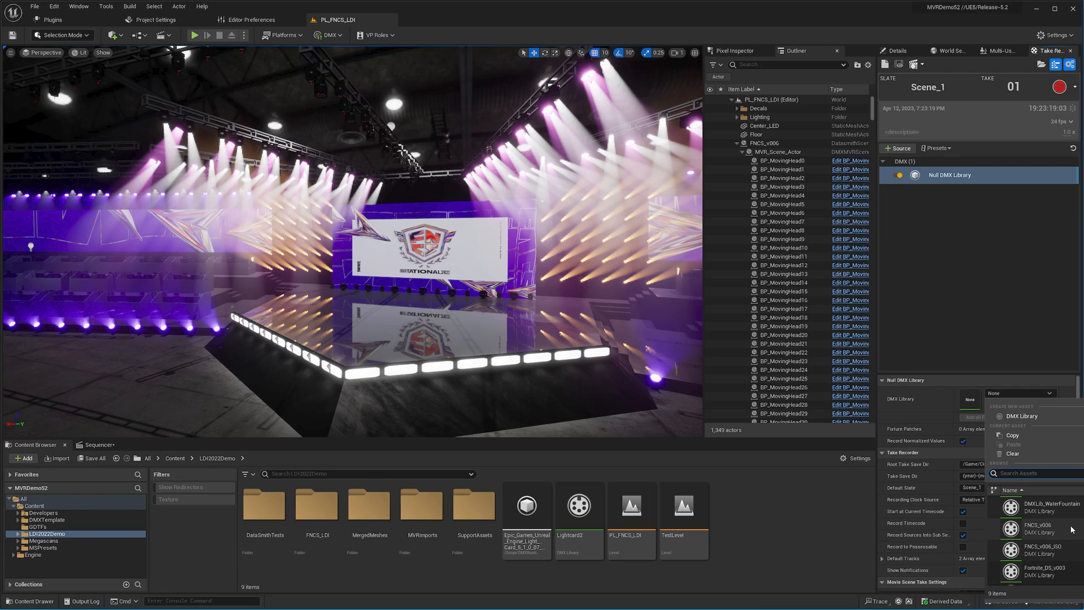
left_click(1072, 530)
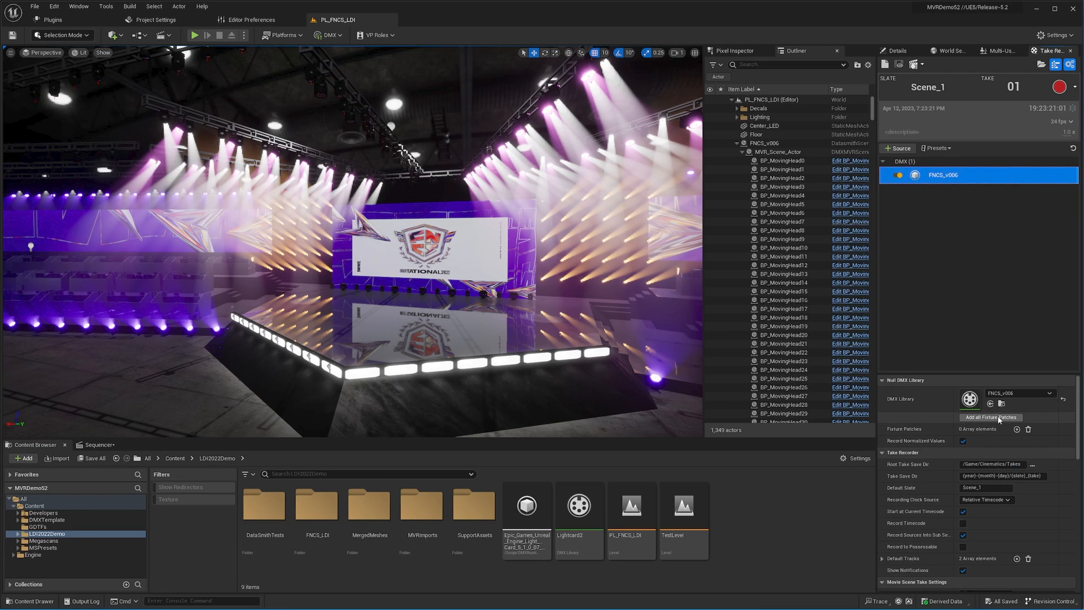
left_click(1002, 419)
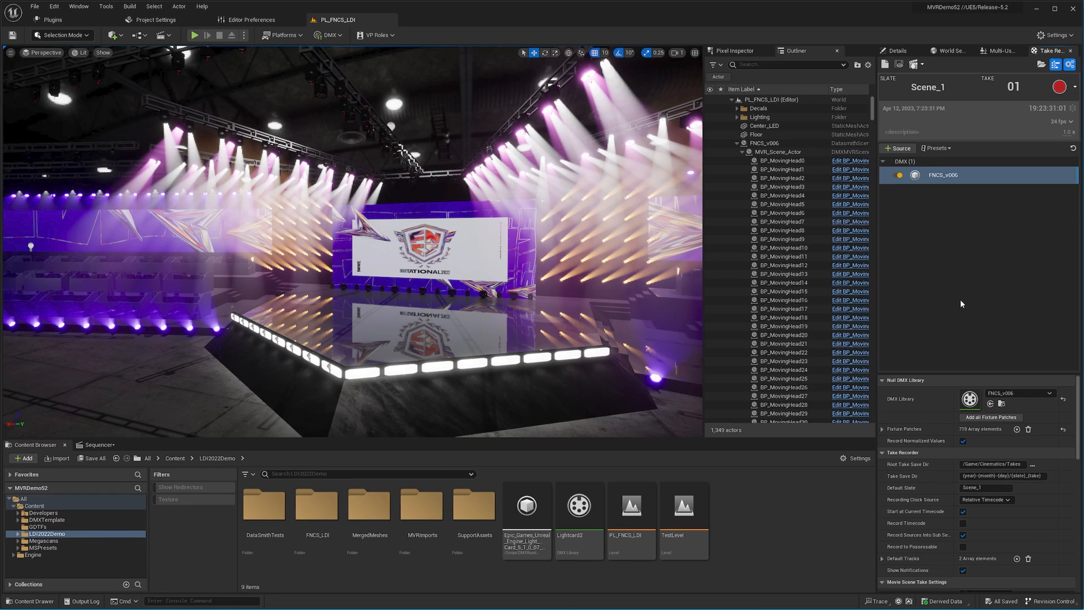
mouse_move(902, 444)
left_click(896, 51)
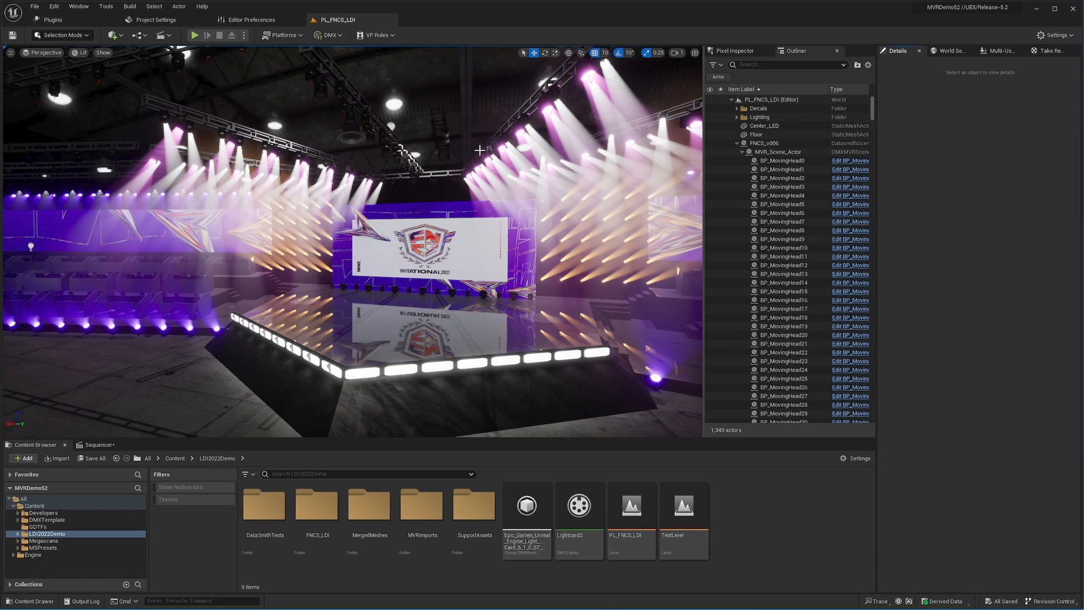